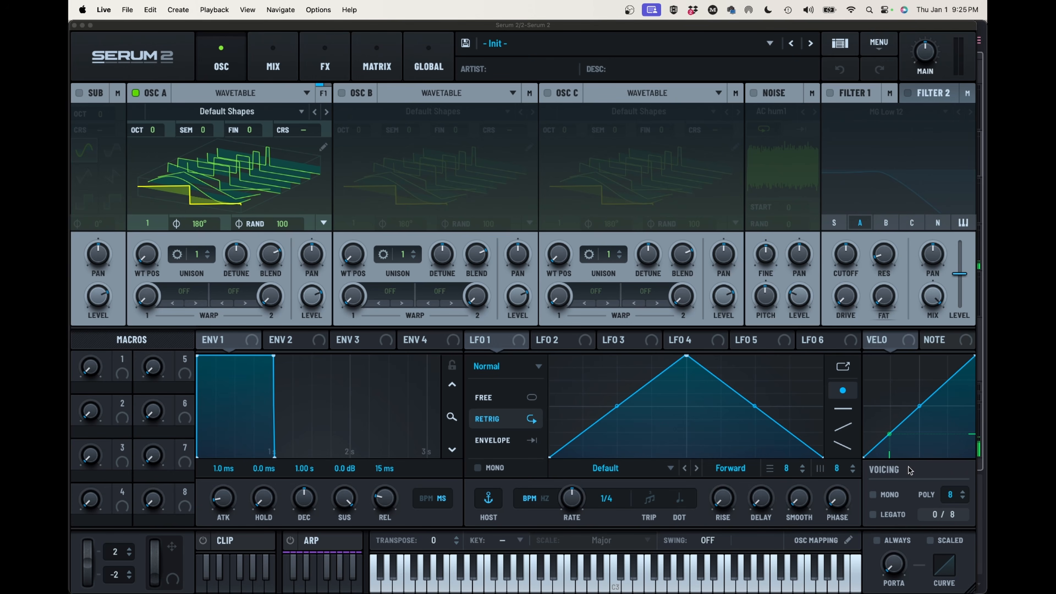
Turn on Mono and Legato voicing and raise the portamento time
click(873, 496)
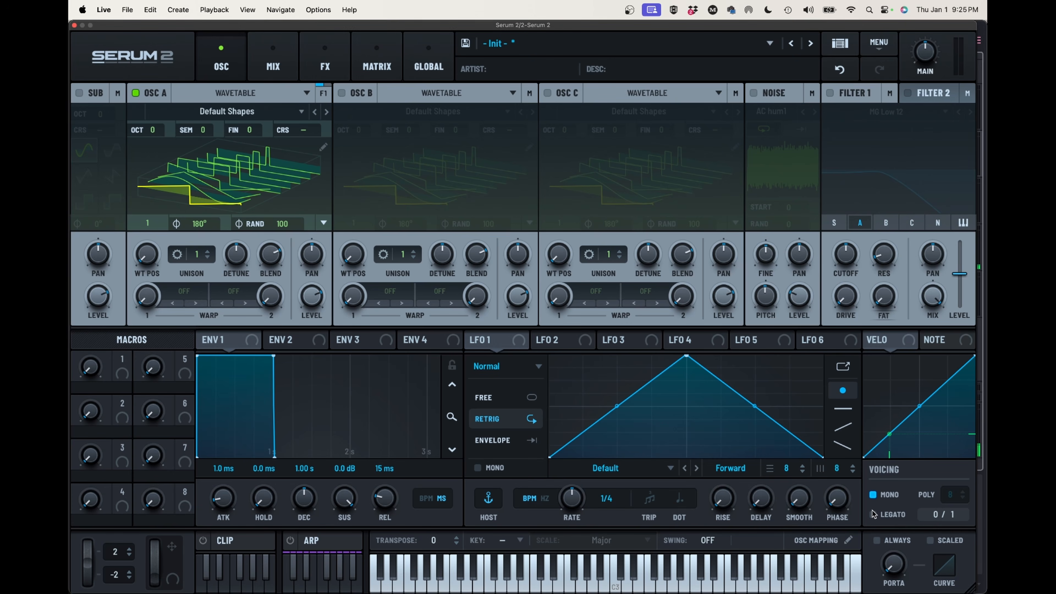
click(874, 516)
mouse_move(895, 569)
drag(895, 569, 896, 509)
mouse_move(896, 566)
Lower oscillator A's level and switch on both filters, with Filter 1 set to the Low 12 type
drag(310, 297, 311, 316)
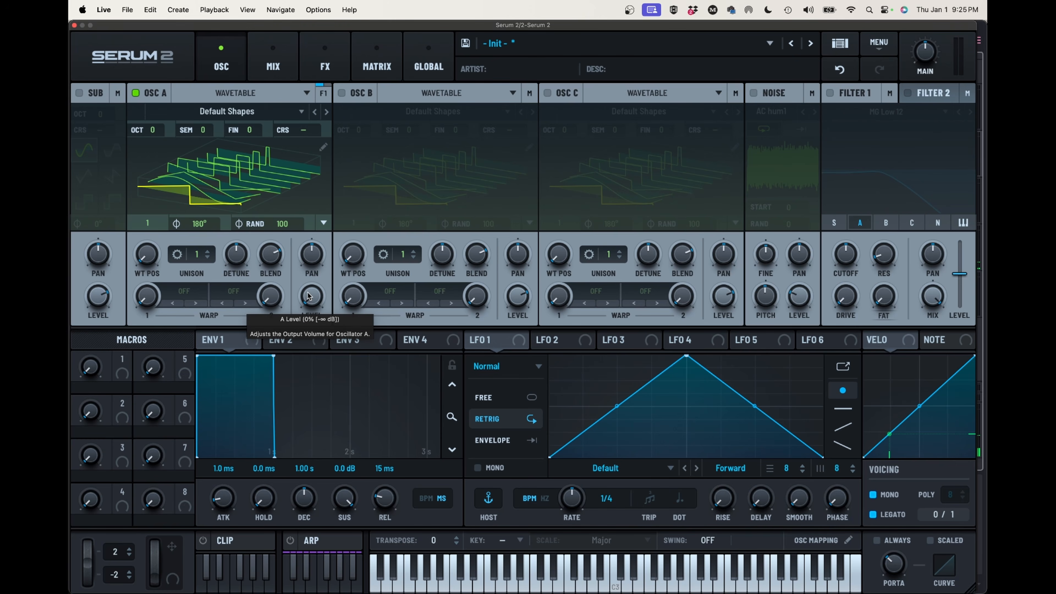
click(831, 94)
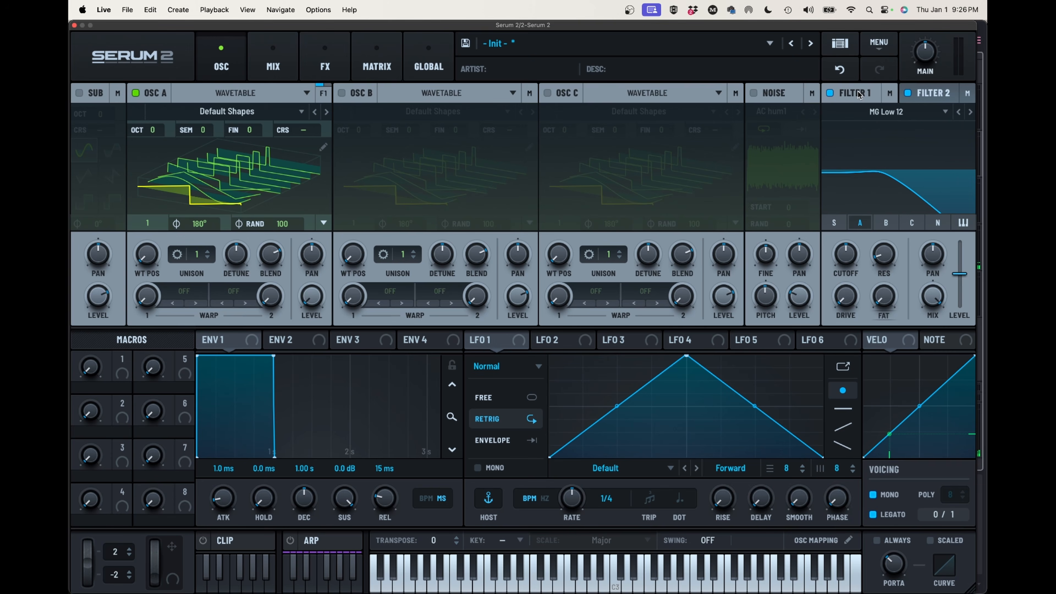
click(873, 112)
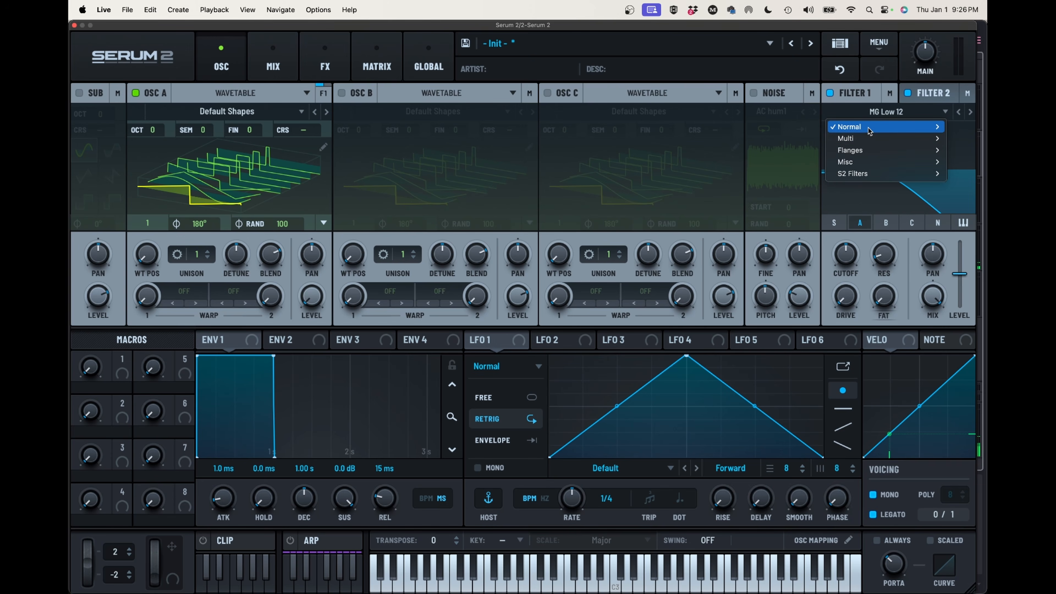
mouse_move(870, 130)
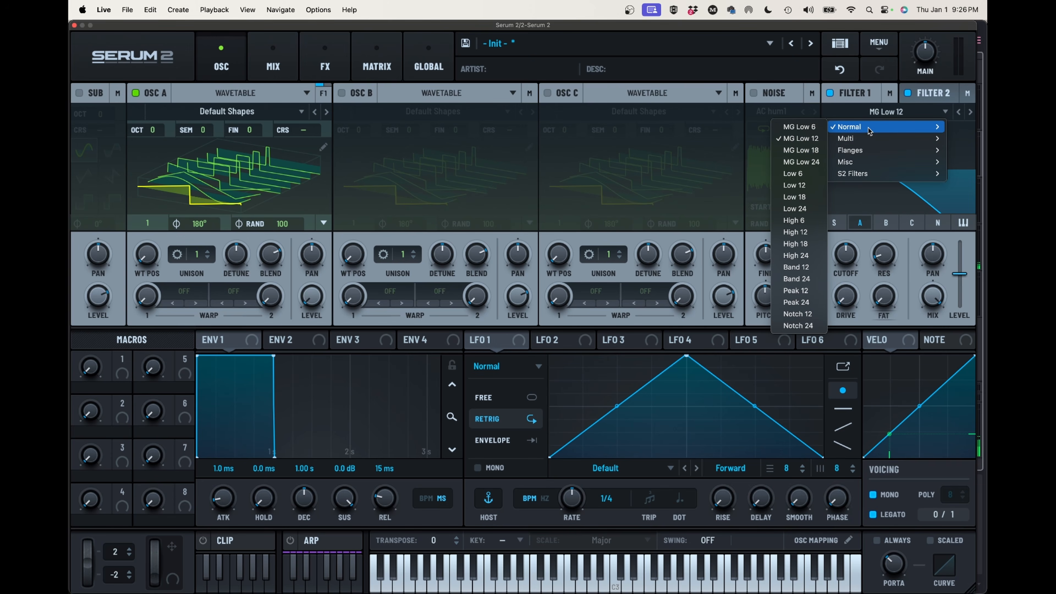
click(810, 186)
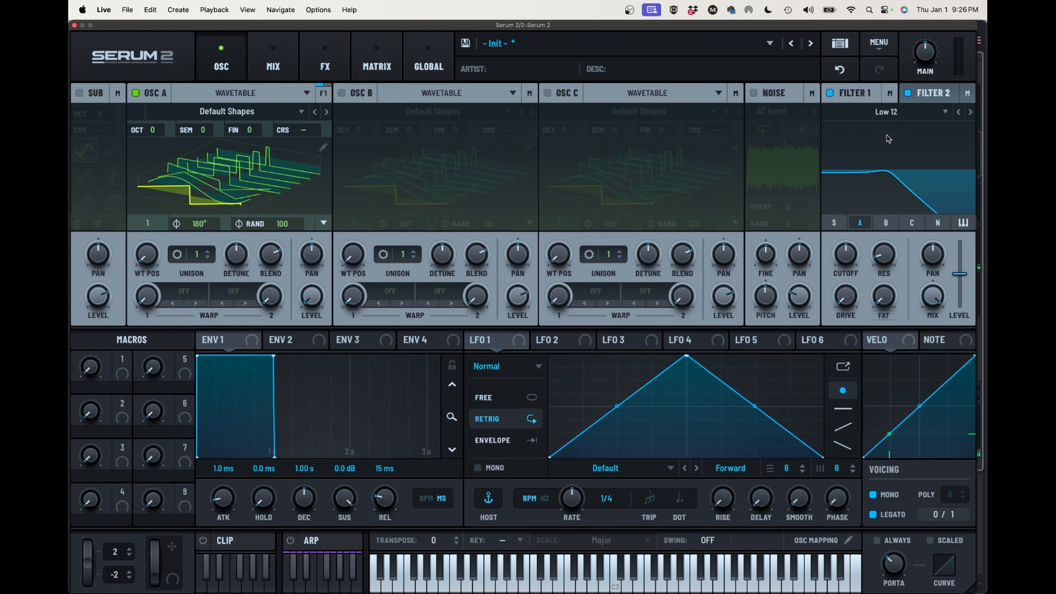
click(927, 98)
click(926, 112)
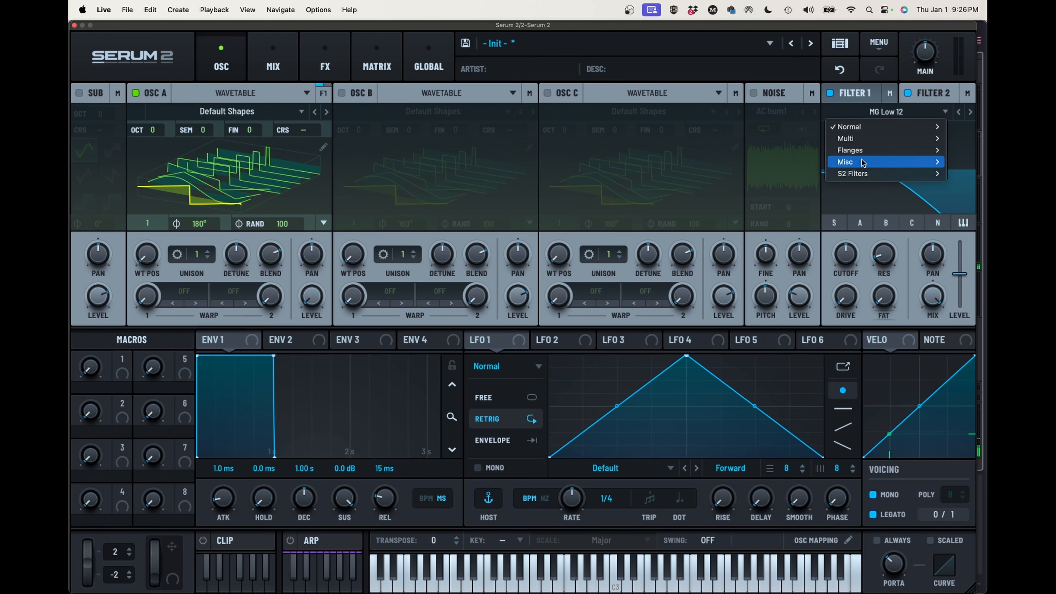
mouse_move(865, 161)
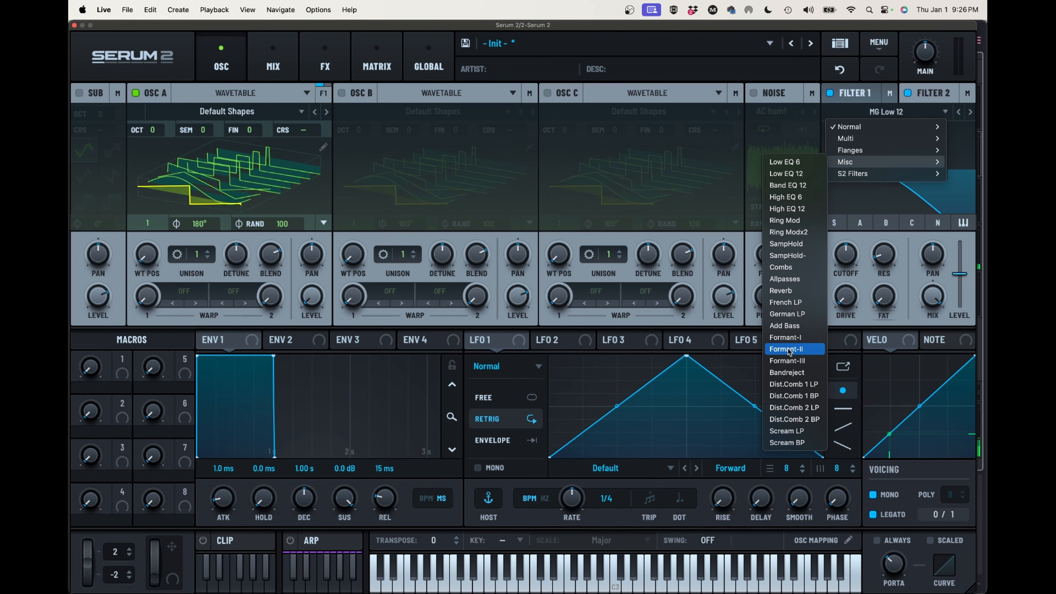
key(Escape)
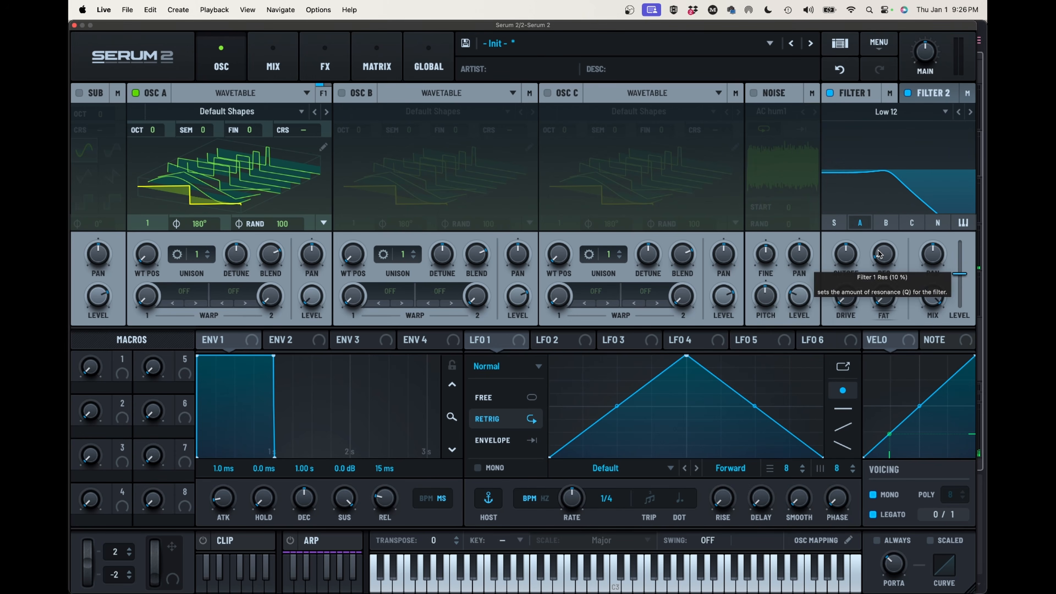
Reduce Filter 1's resonance and raise its cutoff
drag(879, 259, 859, 247)
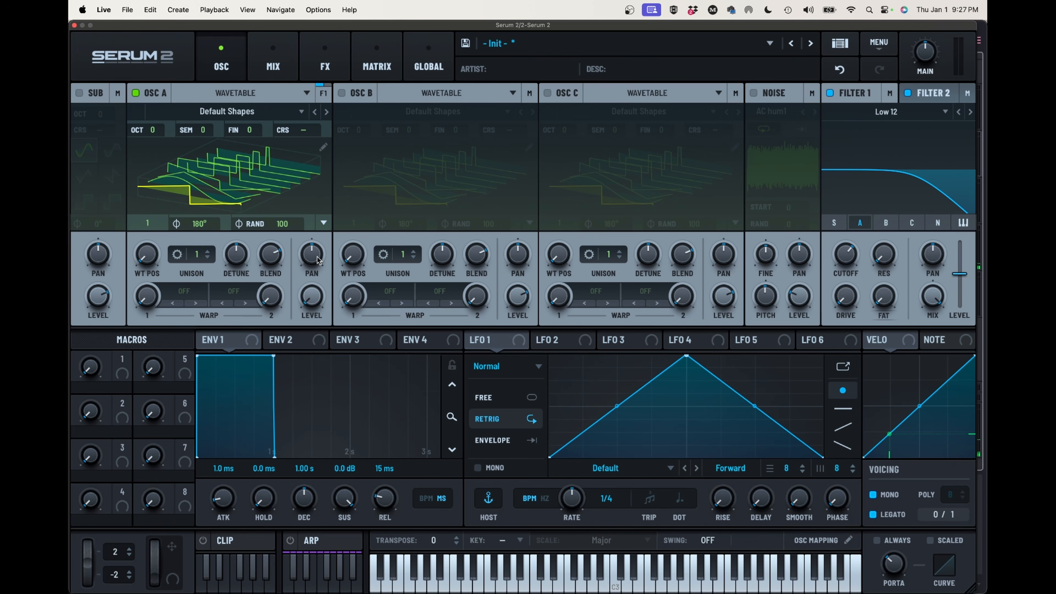
Open oscillator A's wavetable for editing and remove frames until only one is left
click(323, 147)
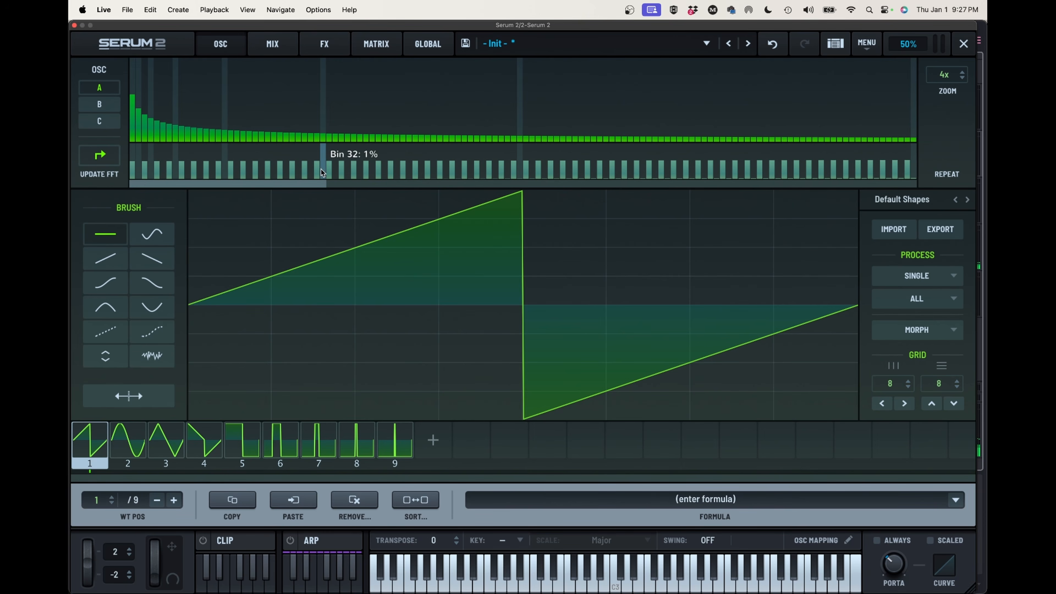
click(156, 499)
click(156, 500)
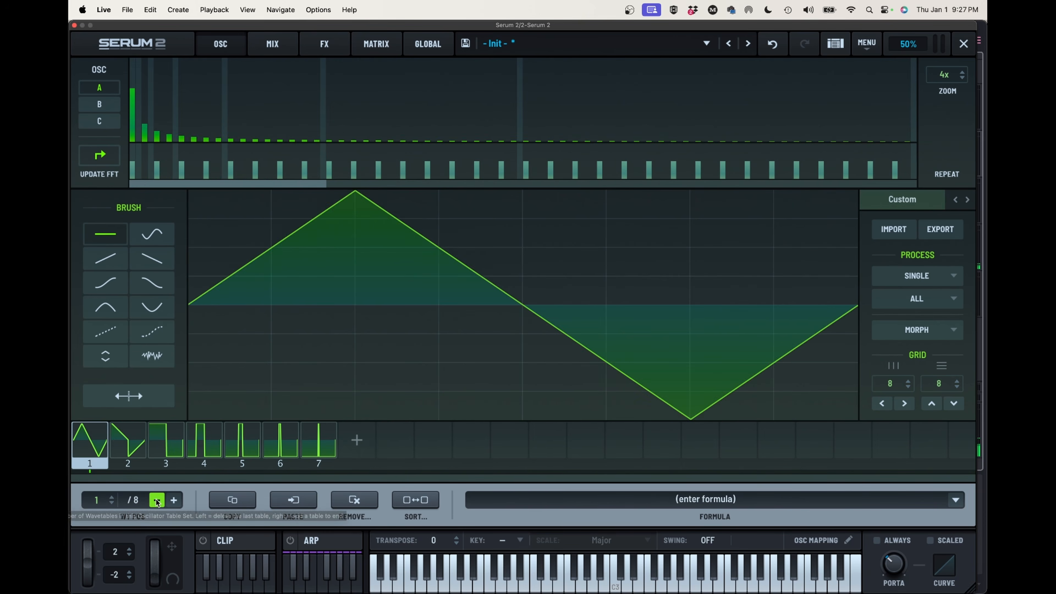
click(156, 500)
click(156, 500)
click(156, 500)
click(156, 500)
click(156, 499)
click(156, 500)
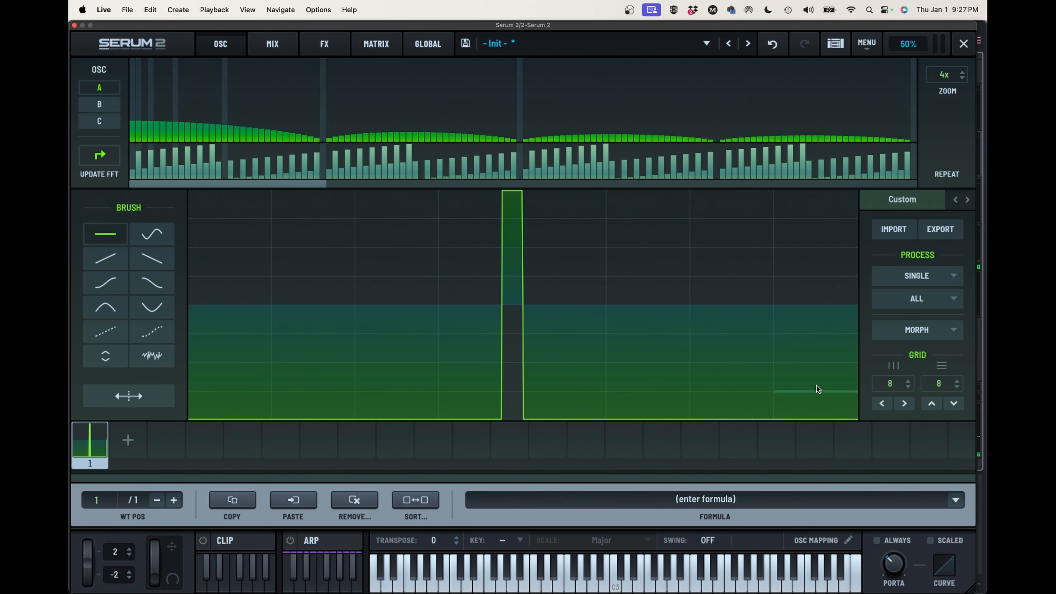
Set both drawing grid values to 0 and draw a smooth bell-shaped waveform peaking near mid-cycle in frame 1
drag(899, 385, 859, 508)
drag(947, 382, 875, 548)
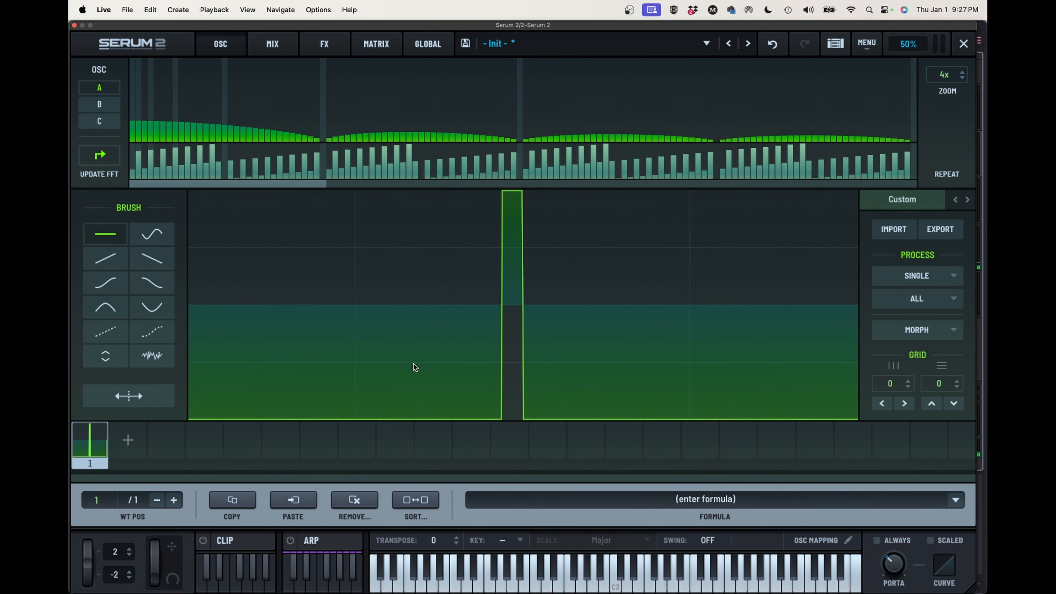
click(191, 324)
mouse_move(192, 324)
mouse_down()
mouse_move(379, 307)
mouse_move(460, 232)
mouse_move(551, 214)
mouse_move(610, 277)
mouse_move(676, 312)
mouse_move(861, 323)
mouse_up()
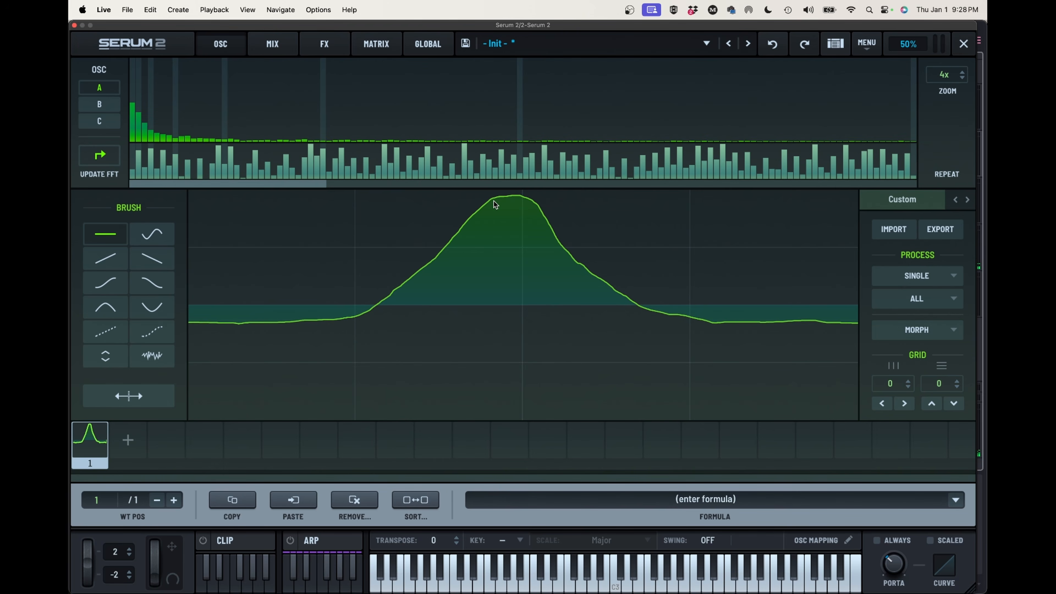
click(484, 207)
mouse_move(484, 207)
mouse_down()
mouse_move(512, 201)
mouse_move(539, 212)
mouse_move(594, 279)
mouse_up()
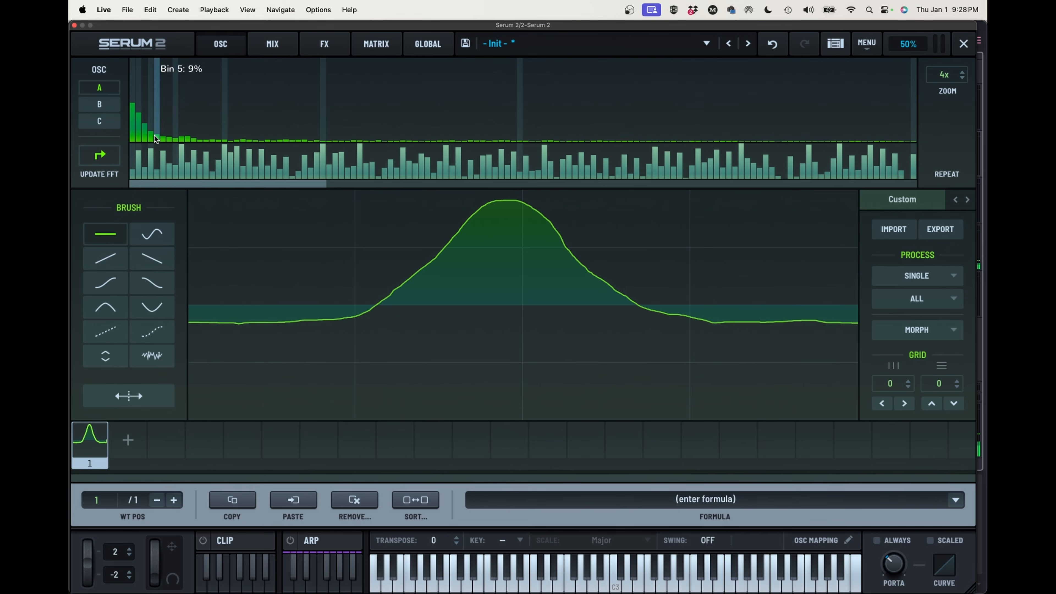
right_click(226, 125)
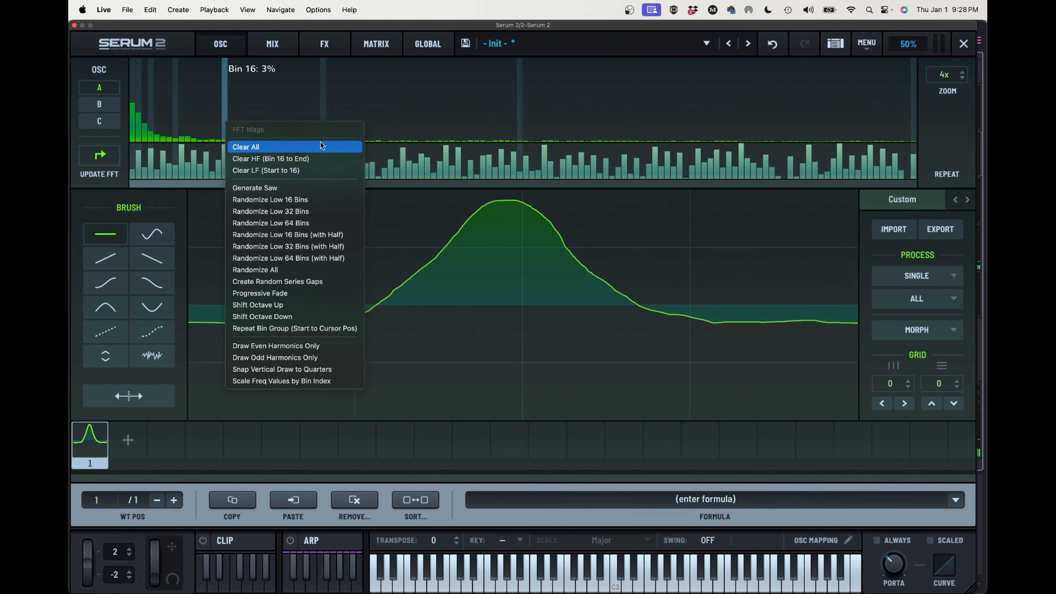
click(394, 94)
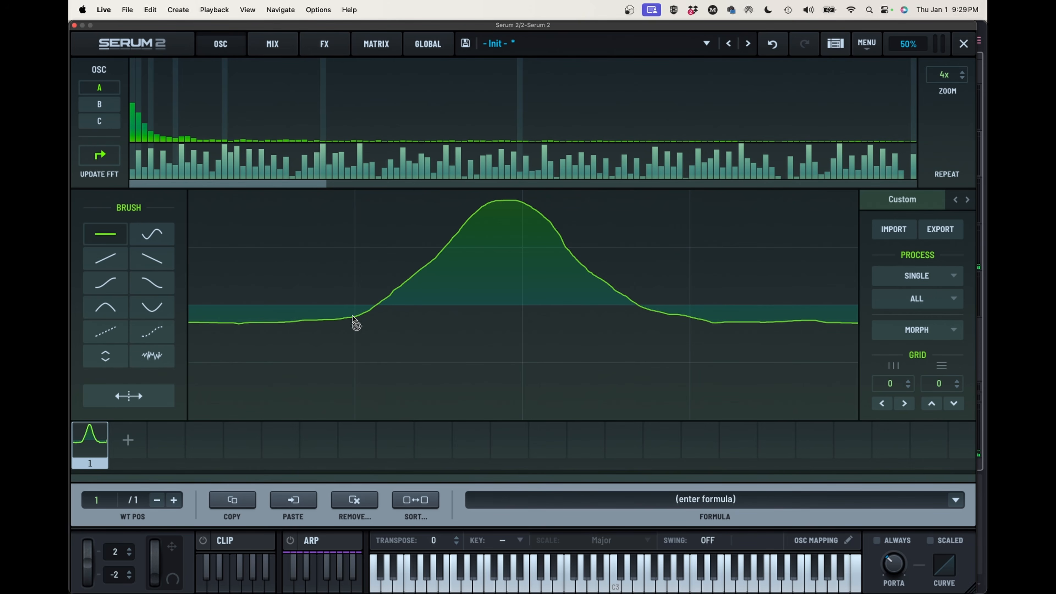
Add a second wavetable frame and redraw its hump with a gradual rise and a steep fall just past mid-cycle
click(127, 439)
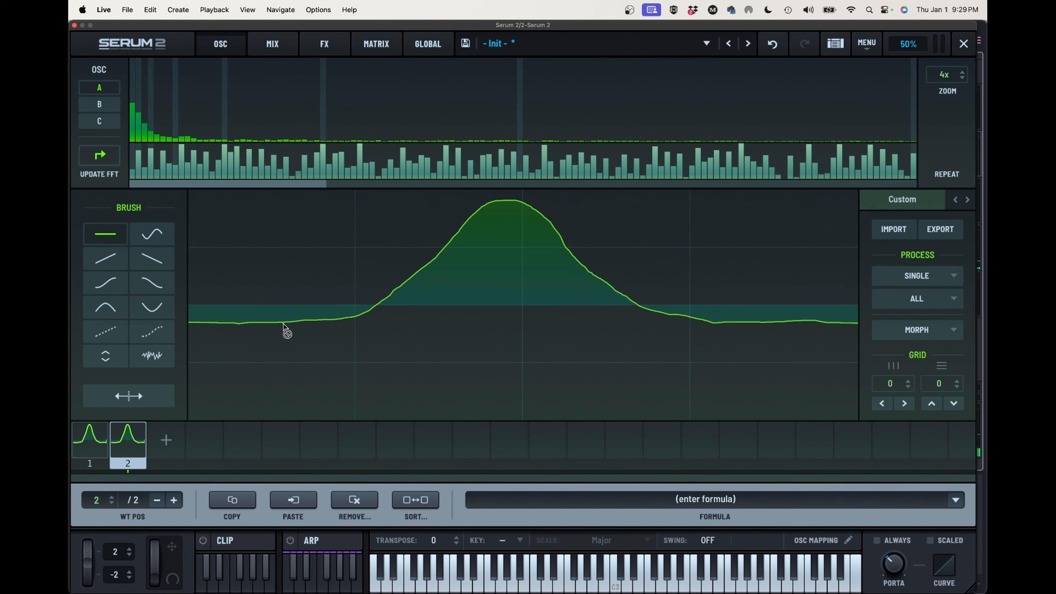
mouse_move(284, 324)
mouse_down()
mouse_move(371, 309)
mouse_move(551, 212)
mouse_move(589, 301)
mouse_move(738, 328)
mouse_up()
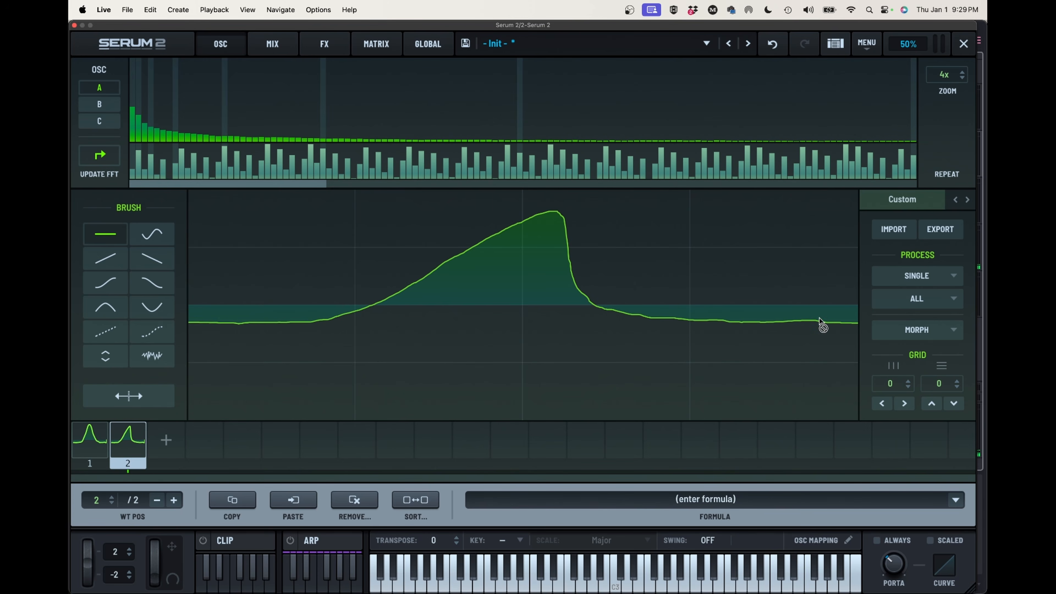
Interpolate between the two frames with Morph - Spectral and check the first and last frames
click(896, 328)
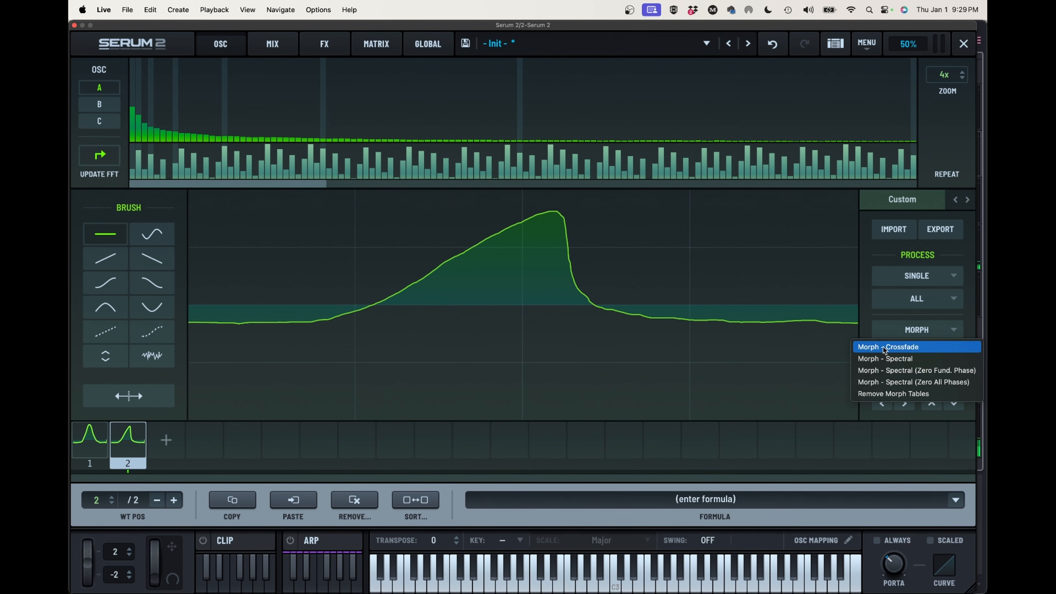
click(914, 359)
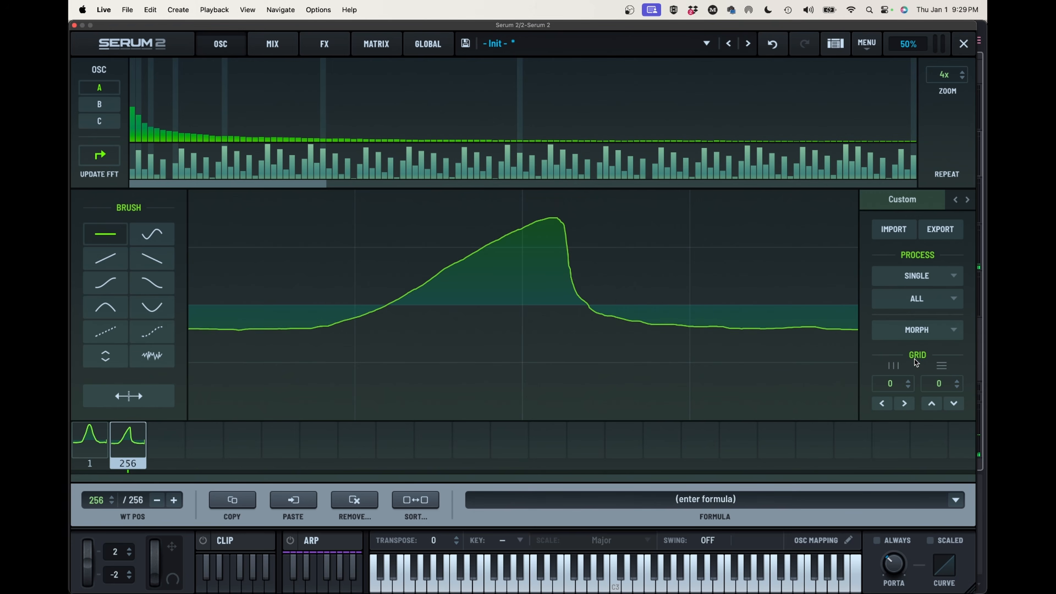
click(91, 447)
click(121, 447)
Close the wavetable editor and set oscillator A's wavetable position to 1
click(963, 43)
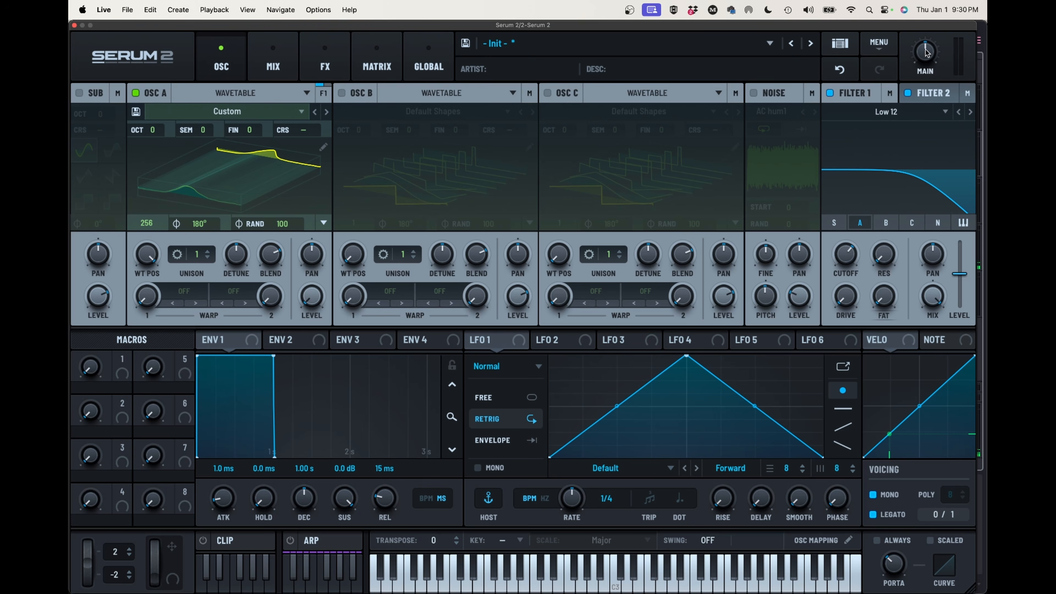
drag(144, 266, 165, 458)
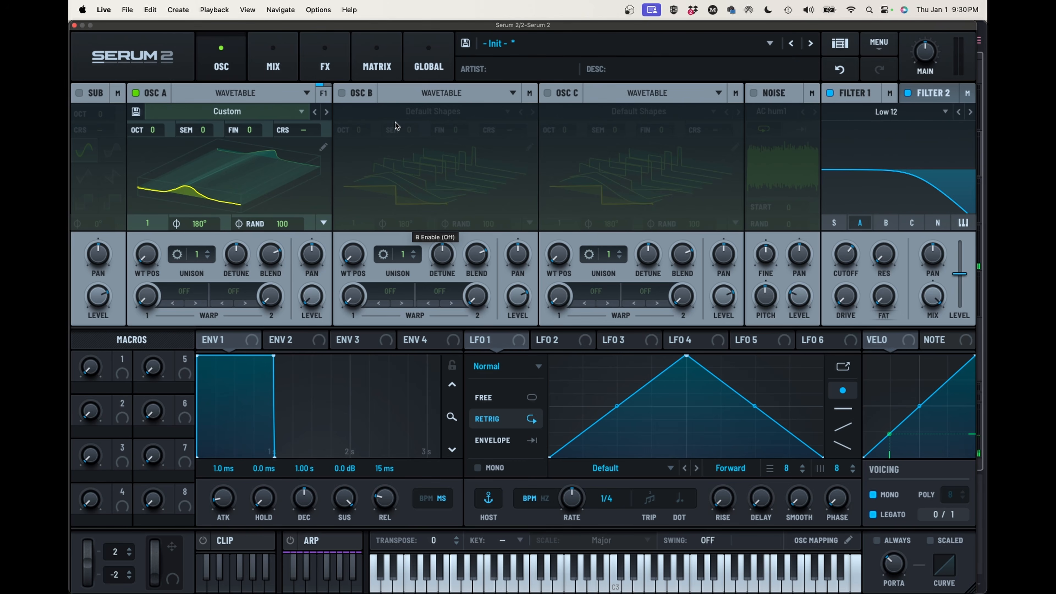
In the modulation matrix, route Expr Z (Press.) to Macro 1 in the first row
click(376, 67)
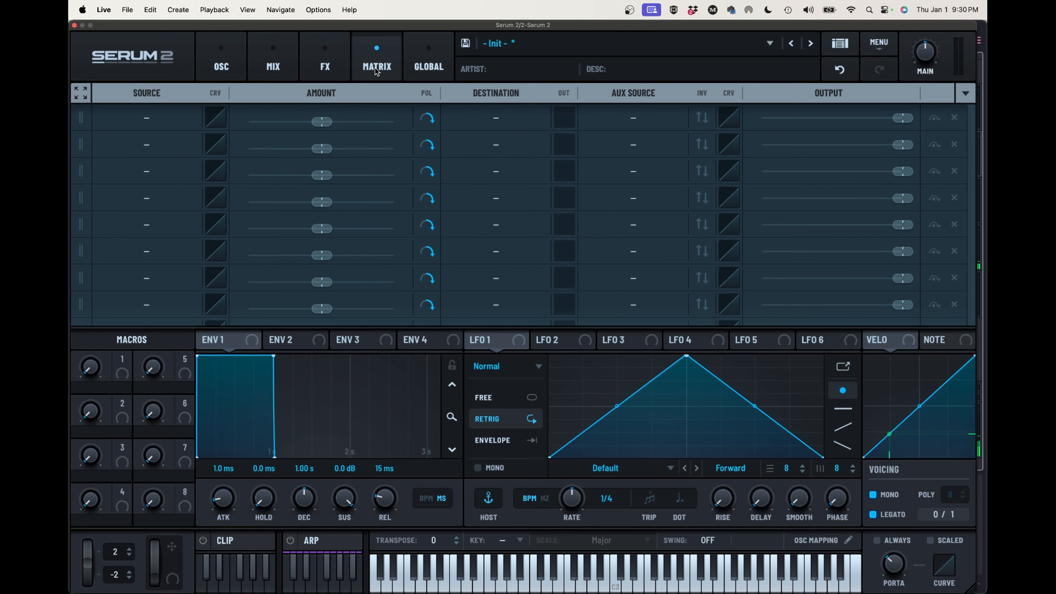
click(495, 118)
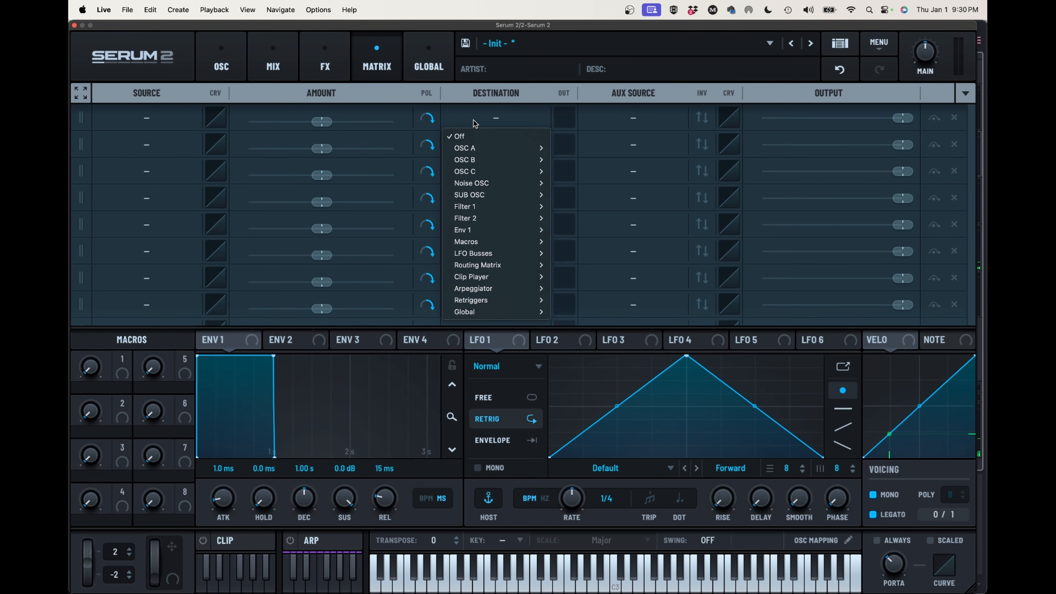
mouse_move(482, 245)
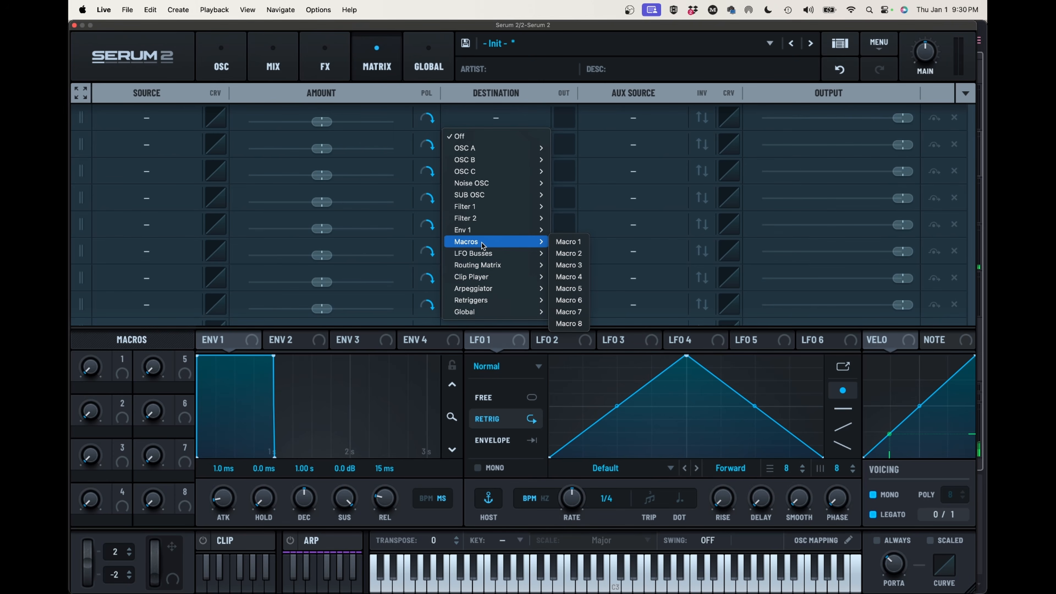
click(569, 241)
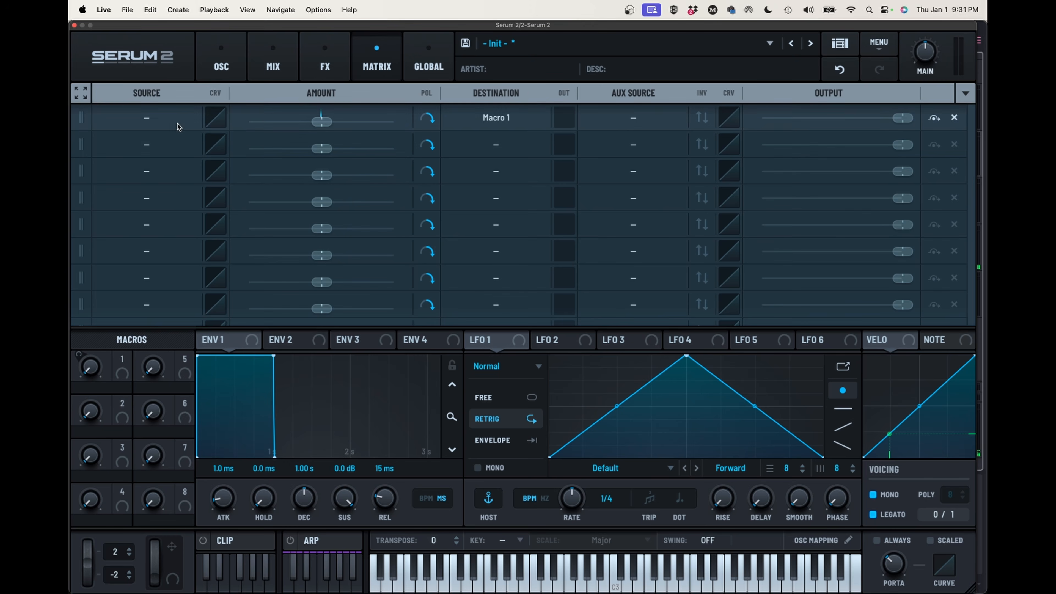
click(168, 121)
mouse_move(147, 208)
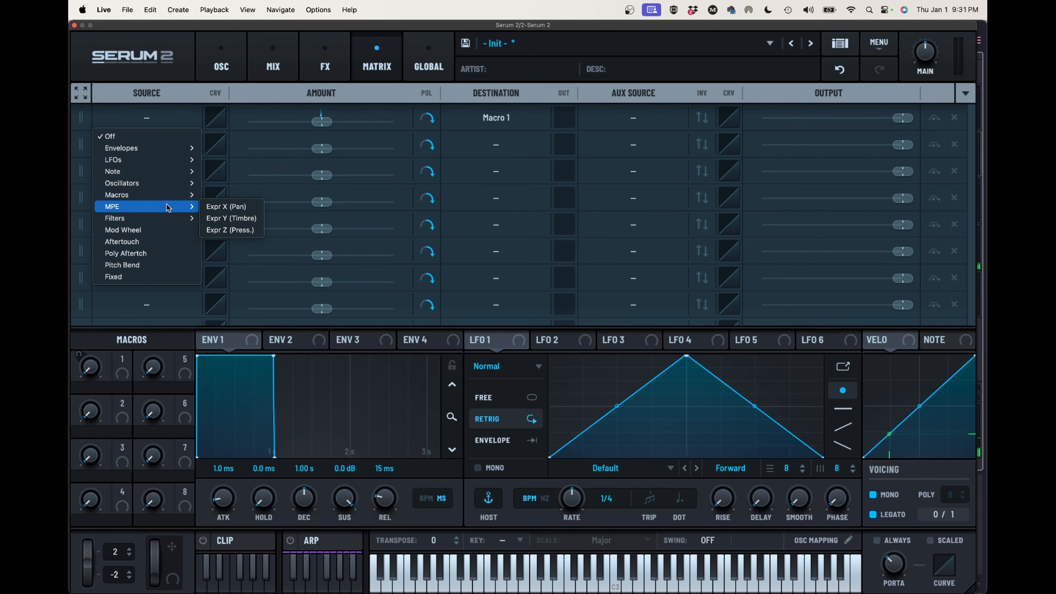
click(236, 232)
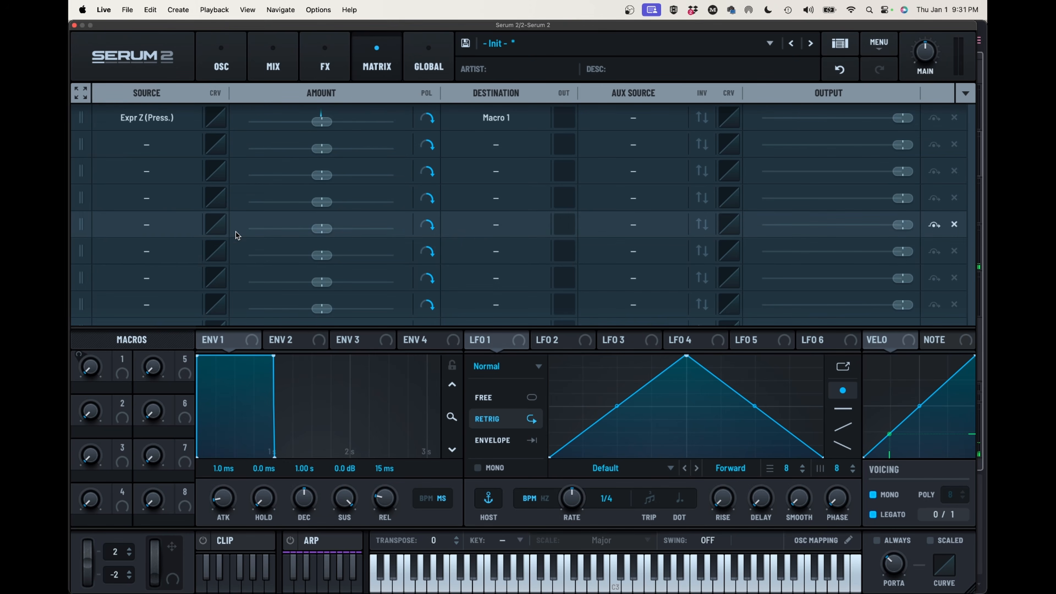
Reshape the first row's source curve with an added point right of centre, bending it to a fast rise, flattened middle and steep end
click(216, 118)
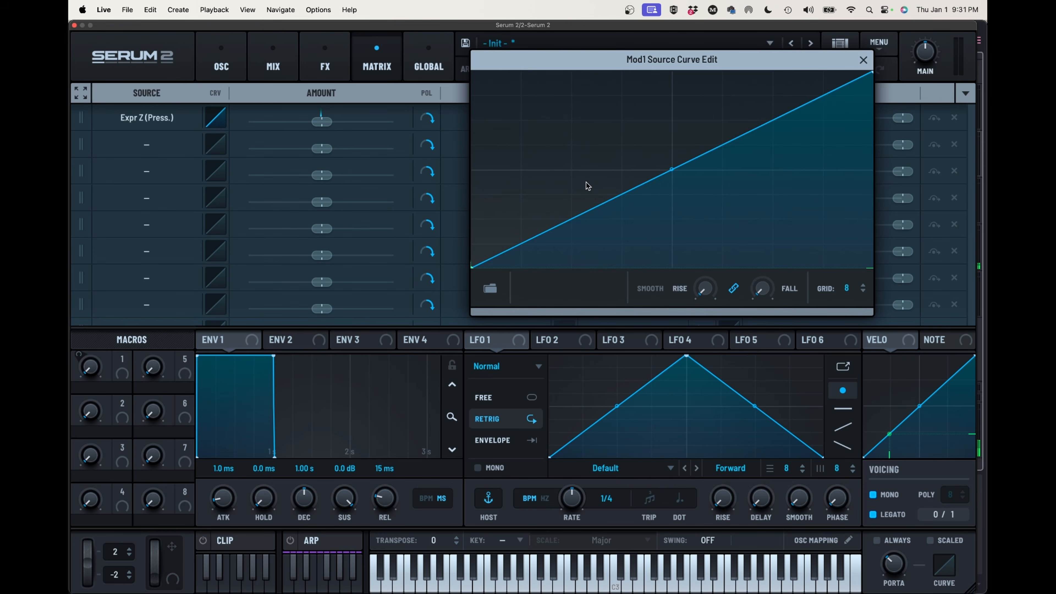
double_click(638, 187)
drag(639, 187, 672, 196)
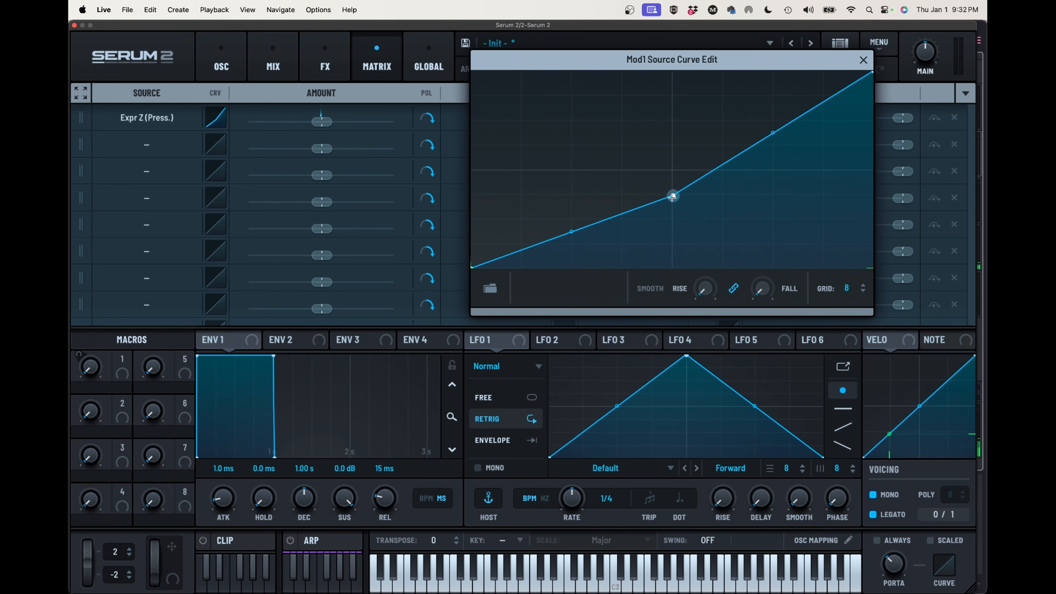
drag(673, 196, 670, 183)
drag(769, 125, 772, 146)
drag(671, 183, 716, 151)
drag(594, 211, 592, 188)
drag(716, 151, 706, 158)
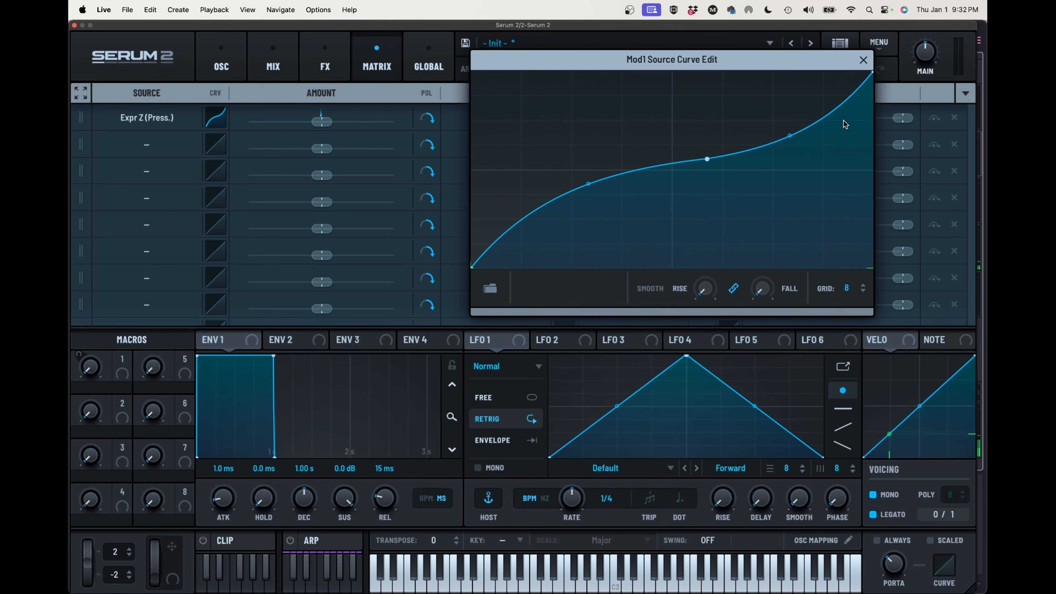
drag(708, 158, 709, 155)
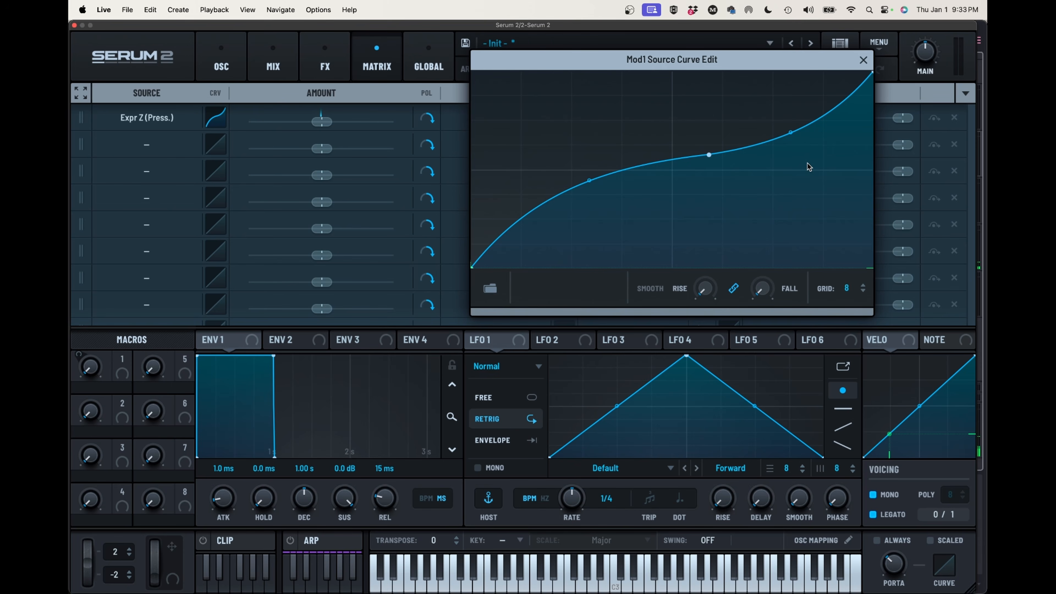
click(863, 60)
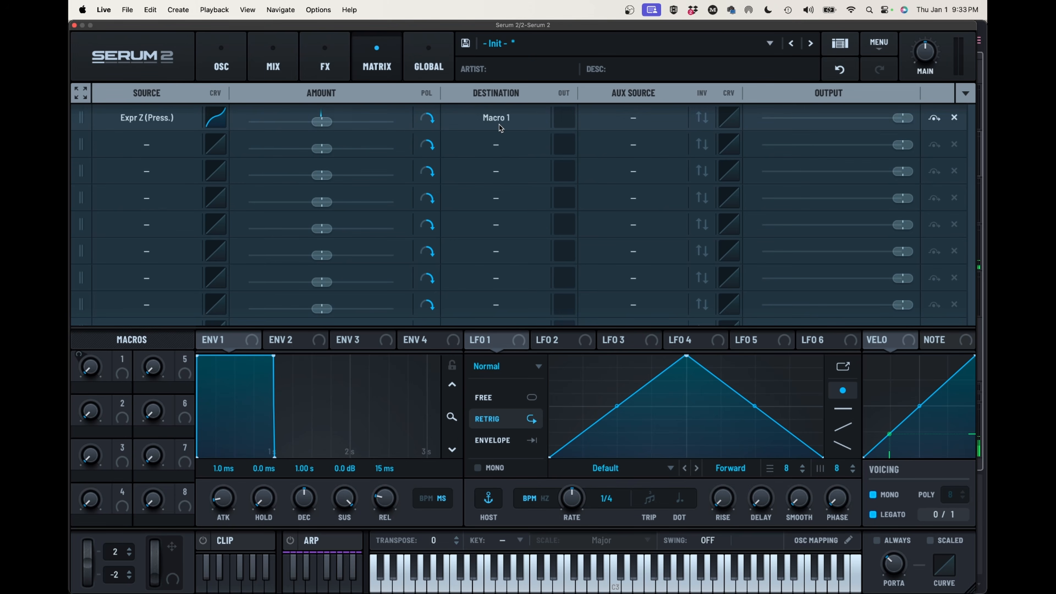
Route Macro 1 to oscillator A's Level in the second row of the modulation matrix
click(144, 145)
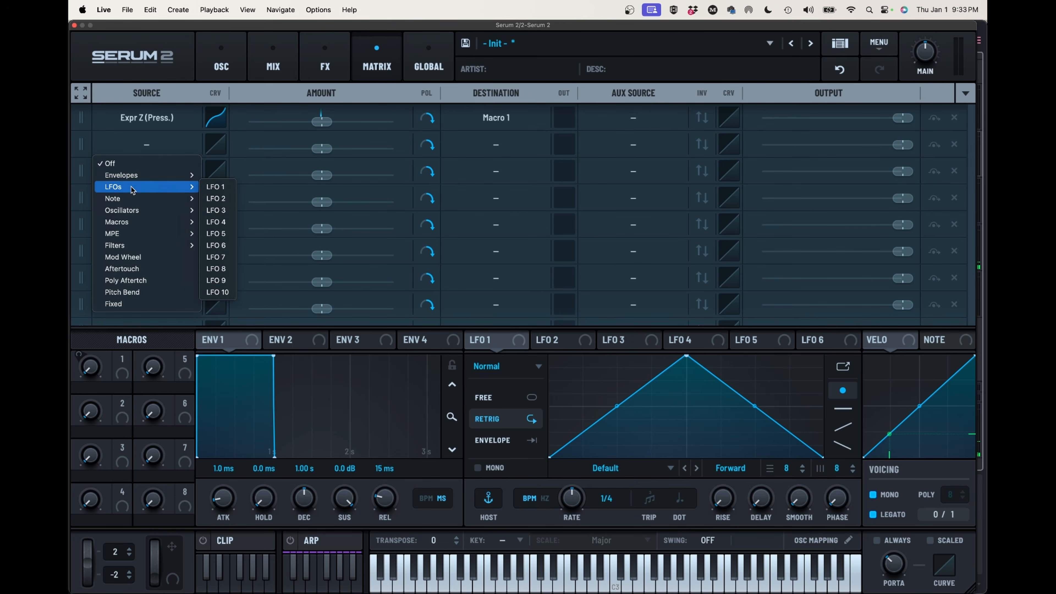
mouse_move(128, 221)
click(219, 221)
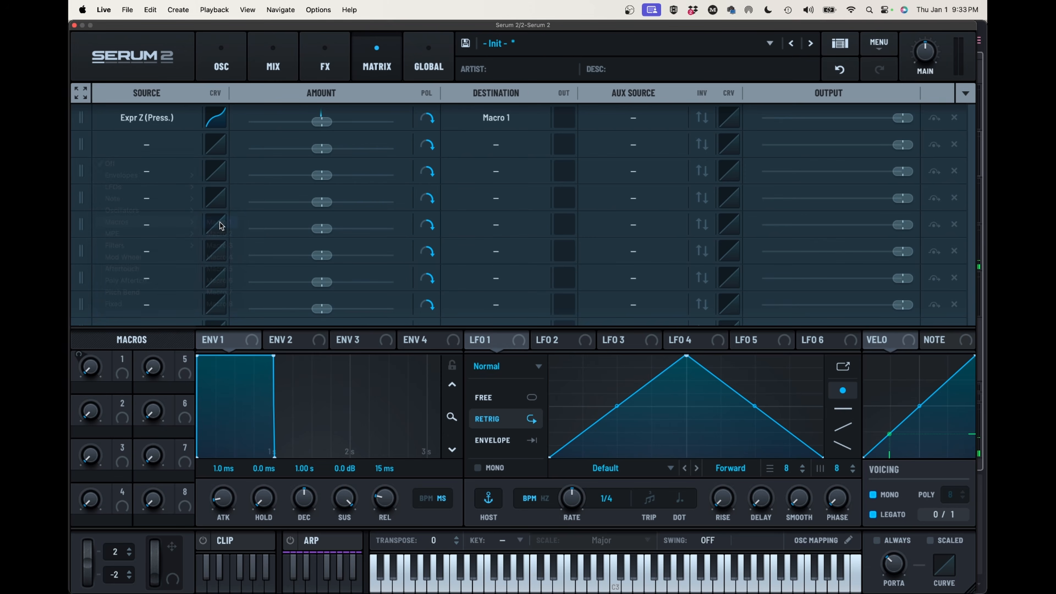
click(472, 146)
mouse_move(470, 178)
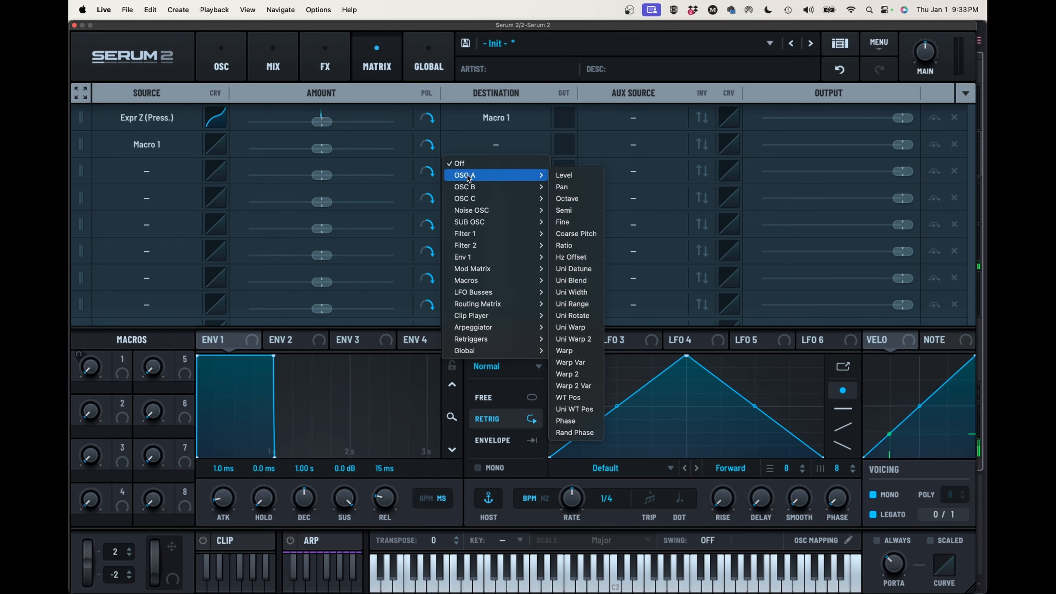
click(563, 176)
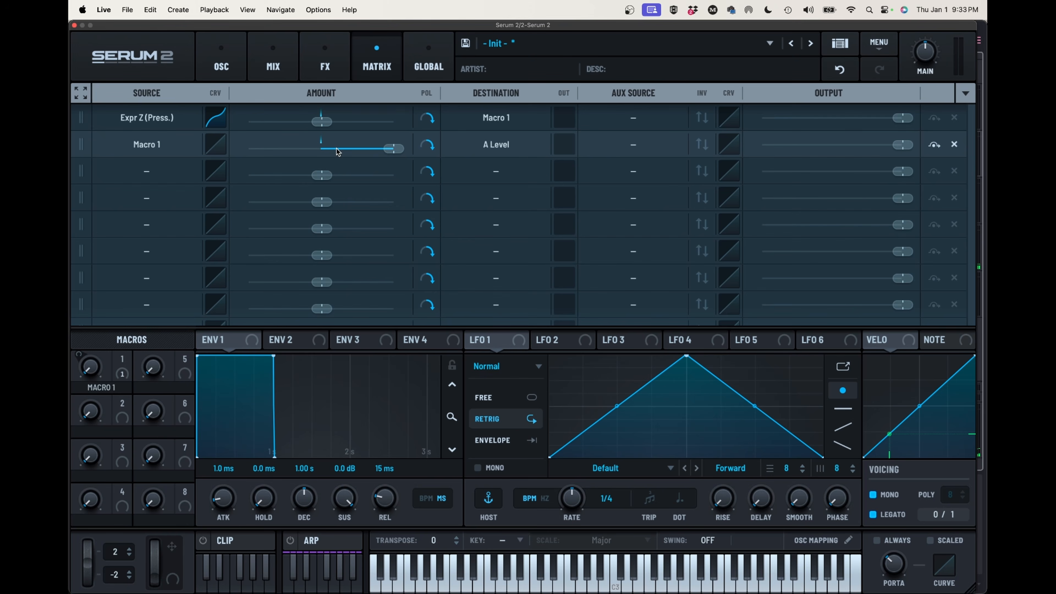
Unlink rise and fall smoothing on the second row's source curve and raise both slightly, adding more to the fall
click(216, 145)
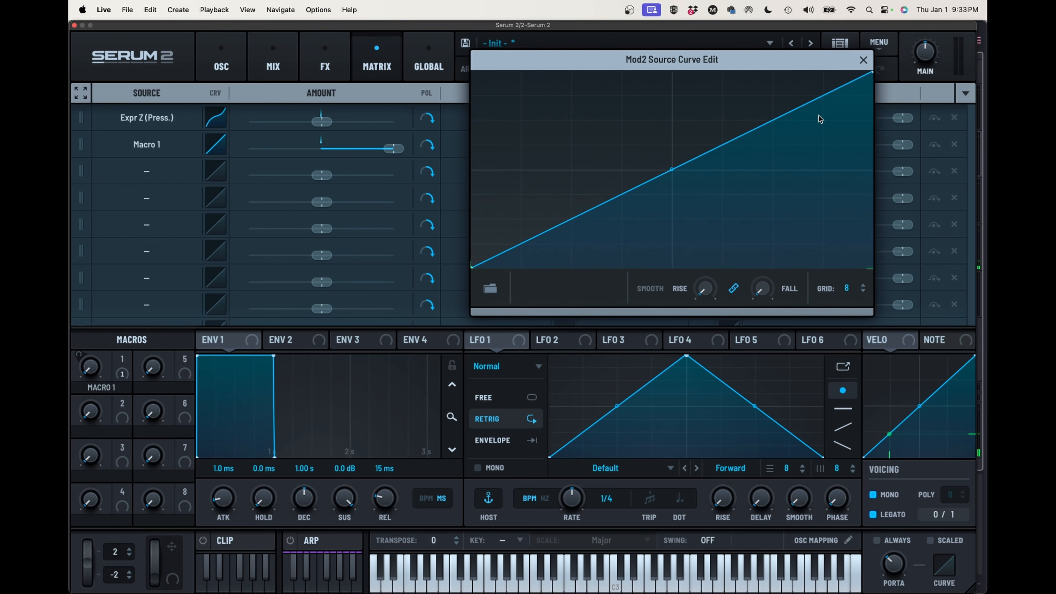
click(733, 288)
mouse_move(706, 287)
drag(706, 287, 708, 271)
drag(771, 292, 811, 186)
drag(765, 288, 764, 282)
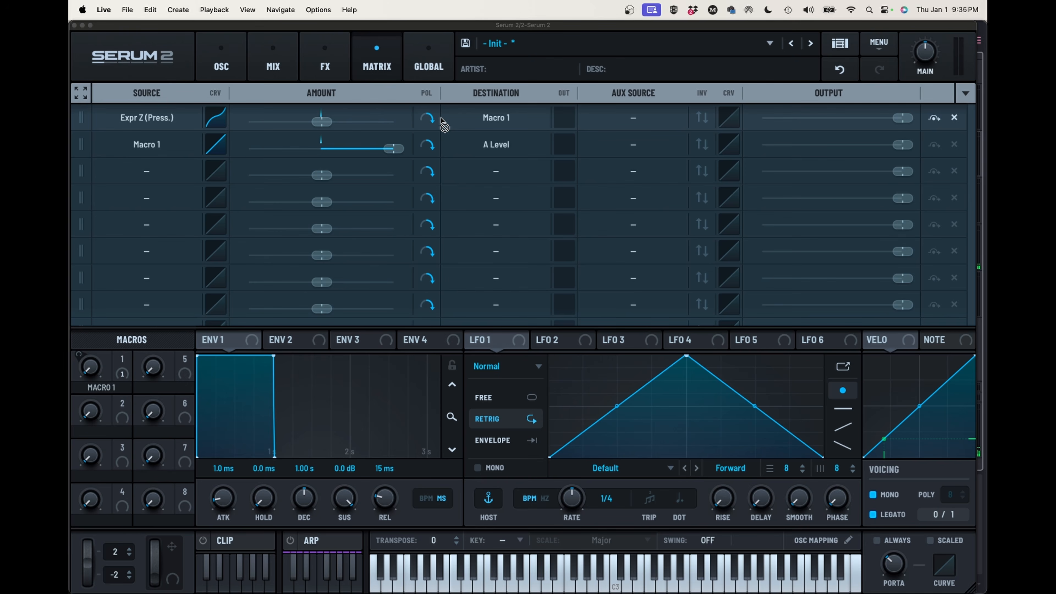
Raise the Expr Z (Press.) to Macro 1 amount to maximum and set Env 1's attack to 241 ms with a steep, rounded rise
click(318, 120)
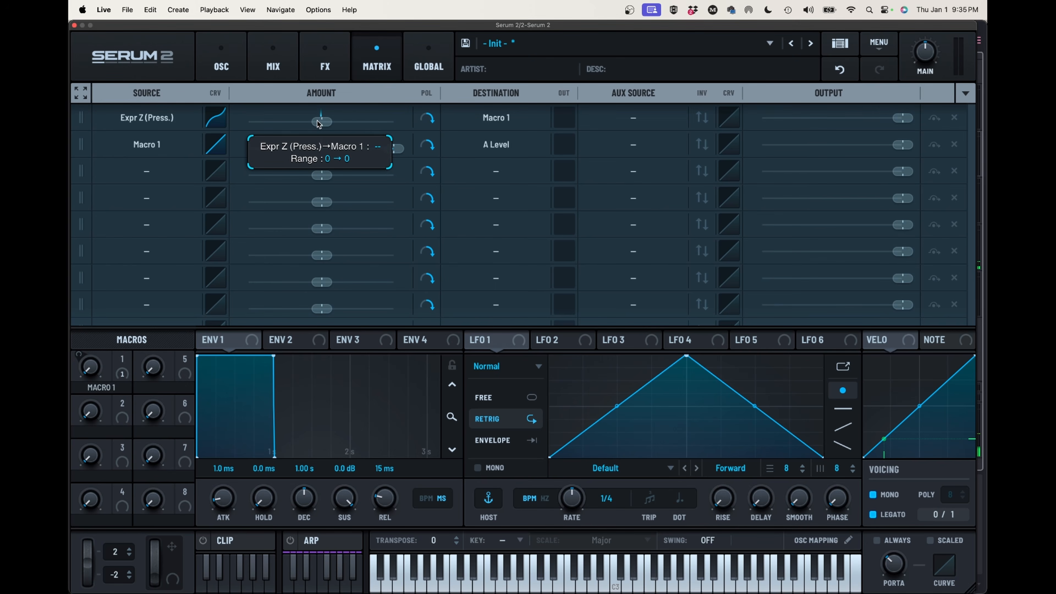
drag(317, 121, 425, 126)
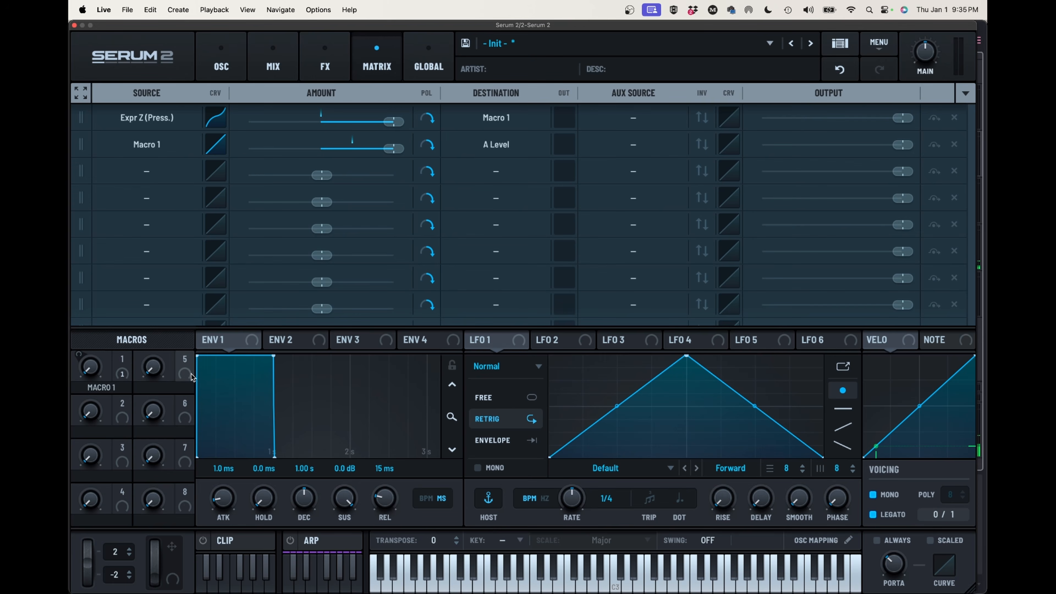
drag(198, 354, 291, 363)
drag(207, 406, 205, 356)
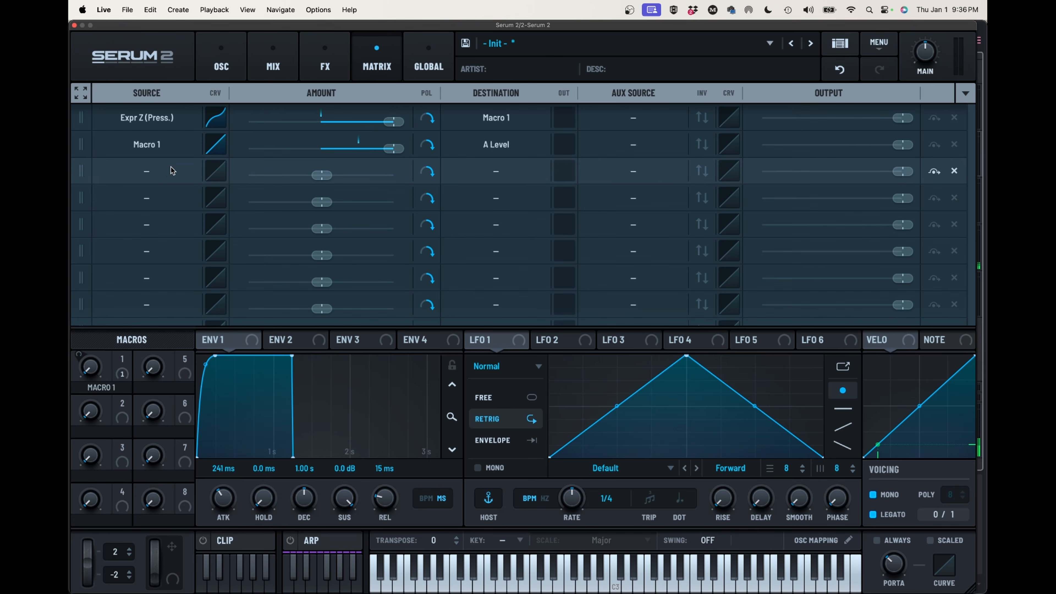
Route Macro 1 to oscillator A's WT Pos in the third matrix row at full positive amount
click(164, 169)
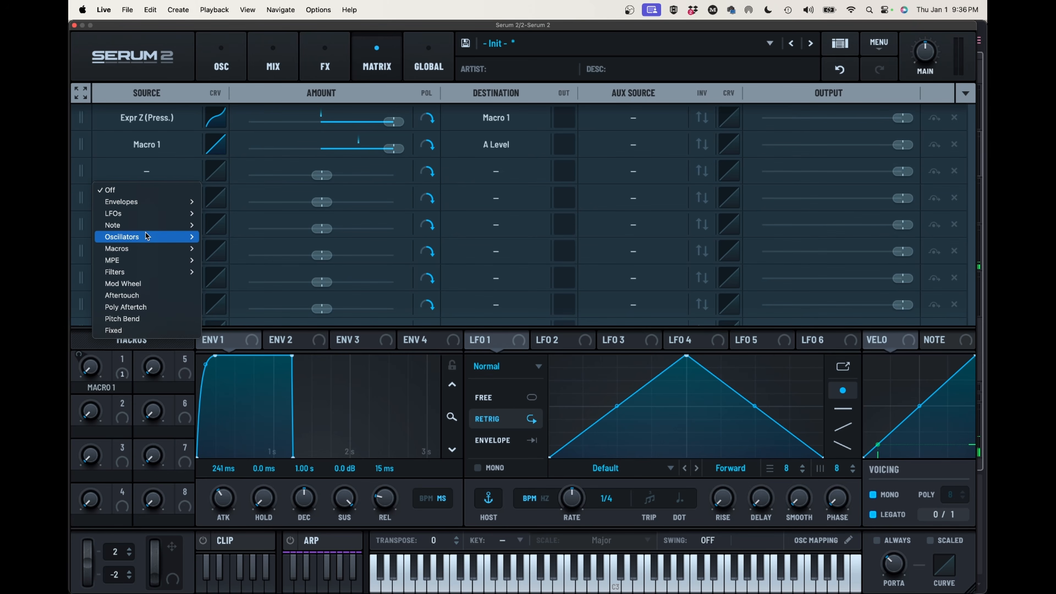
mouse_move(146, 248)
click(220, 249)
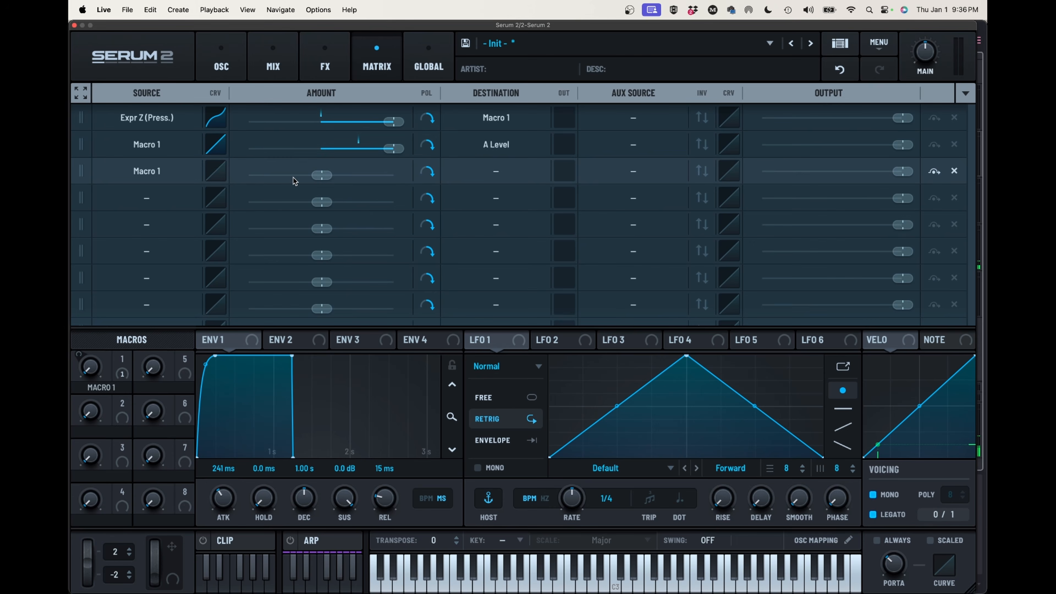
drag(321, 176, 480, 175)
click(480, 175)
mouse_move(482, 202)
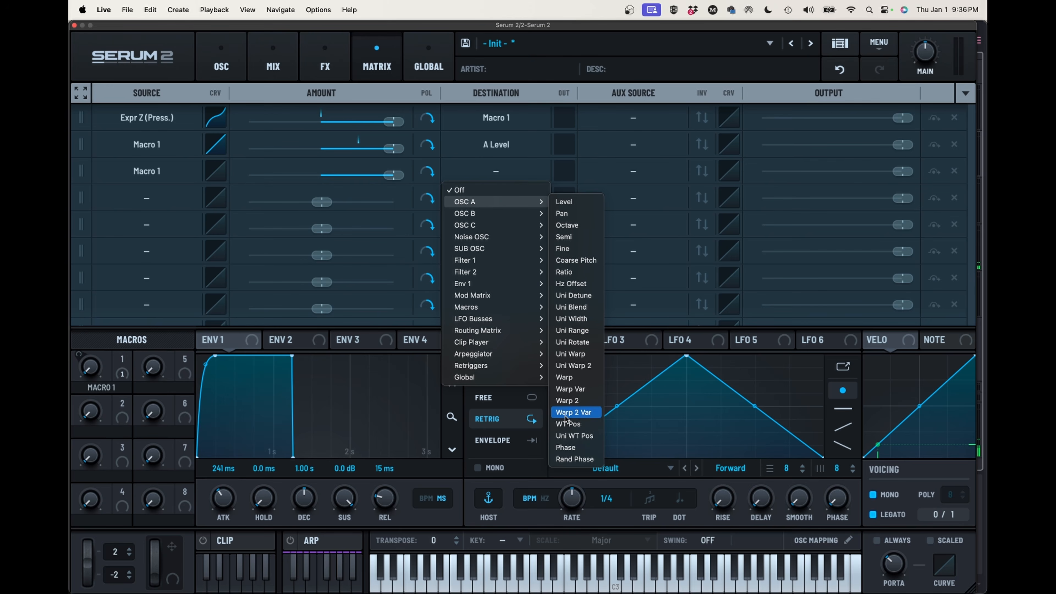
click(568, 423)
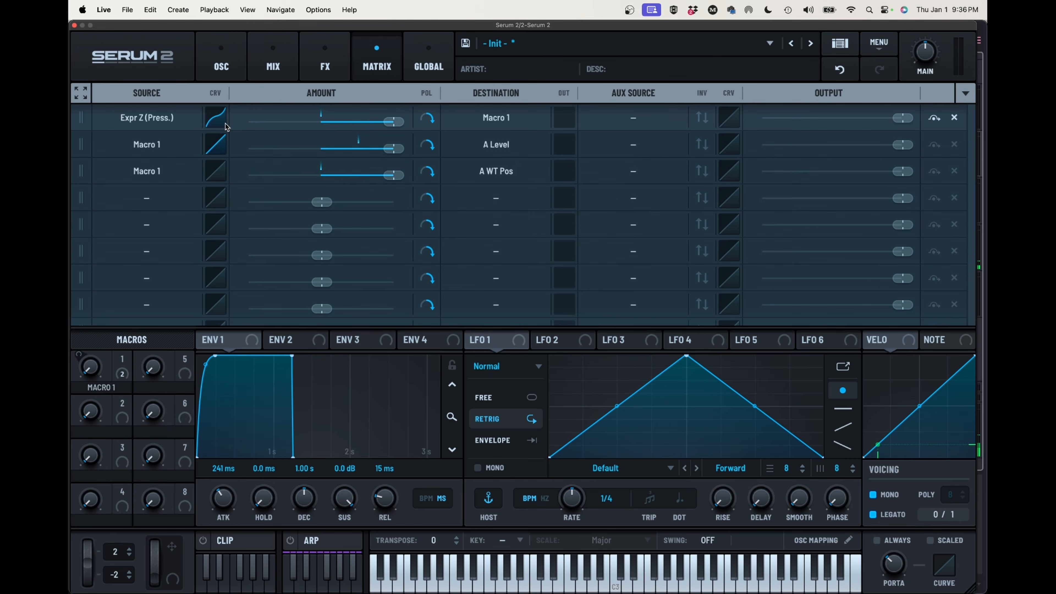
Shift the middle point of the first row's pressure curve lower and further right, and turn down the main volume
click(219, 119)
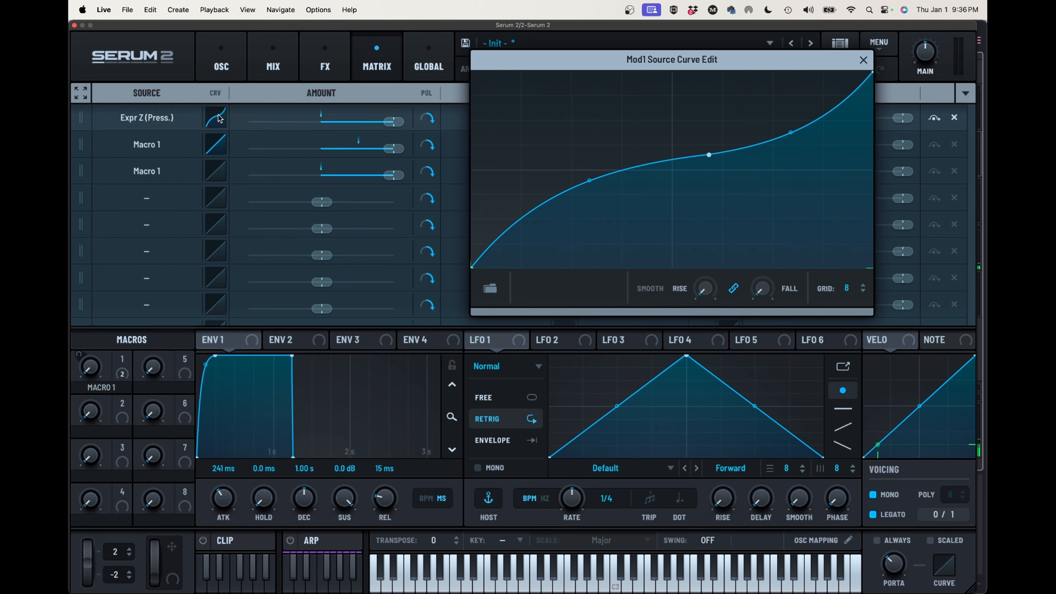
drag(715, 159, 737, 170)
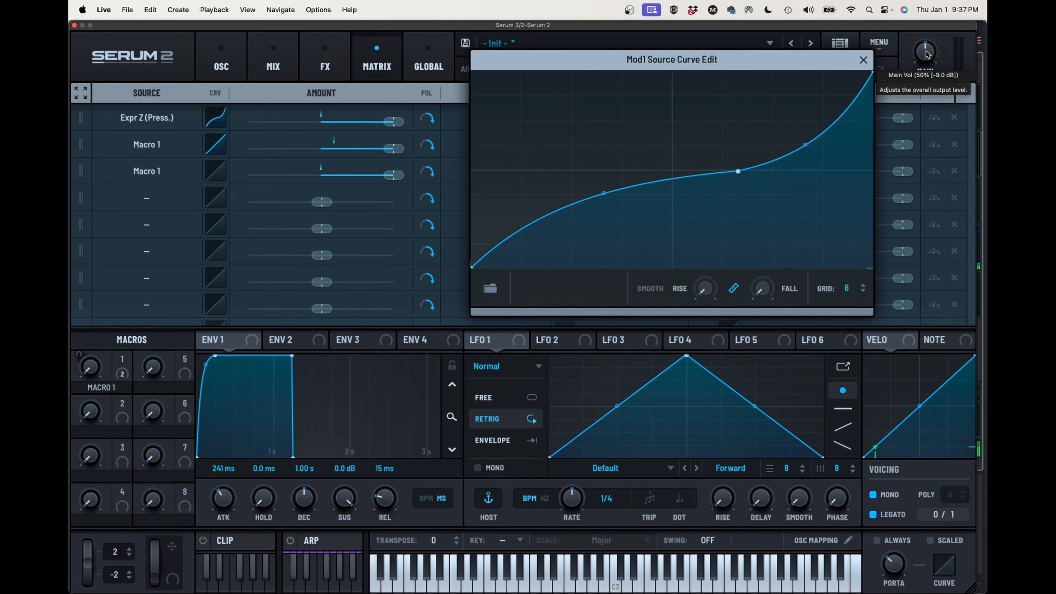
drag(927, 54, 916, 75)
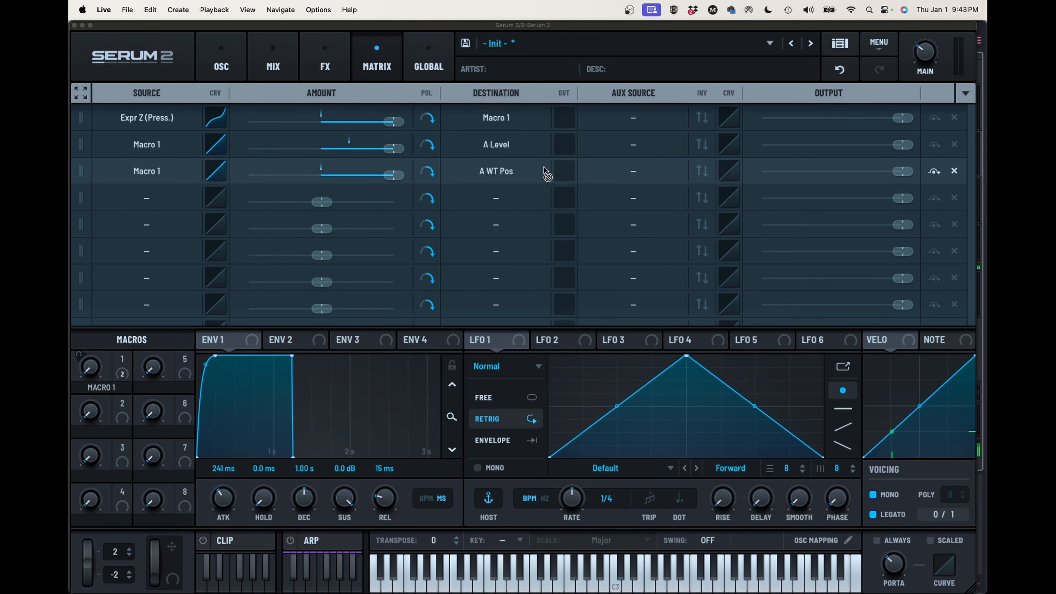
Adjust the fall smoothing on the third row's source curve for the WT Pos modulation and close the curve editor
click(218, 174)
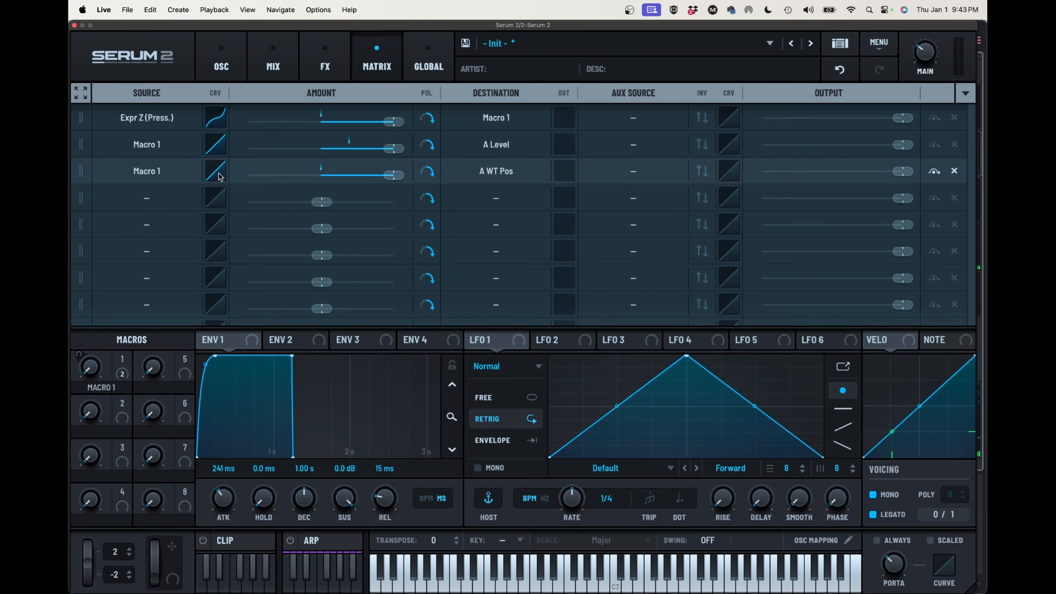
click(219, 174)
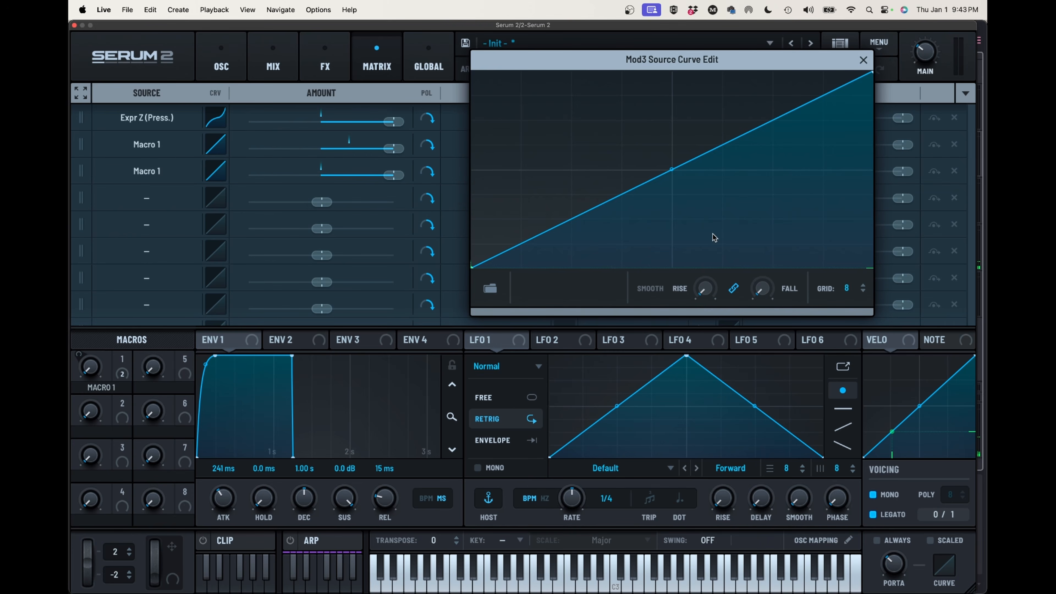
drag(759, 289, 780, 238)
click(863, 59)
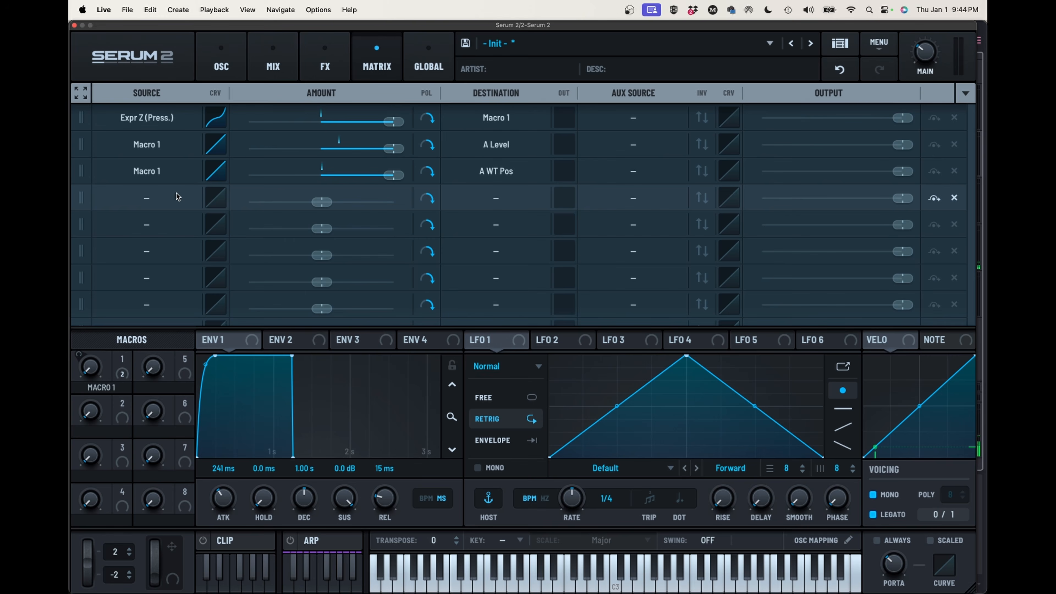
Route Expr Y (Timbre) to Macro 2 in the fourth matrix row at full positive amount
click(481, 198)
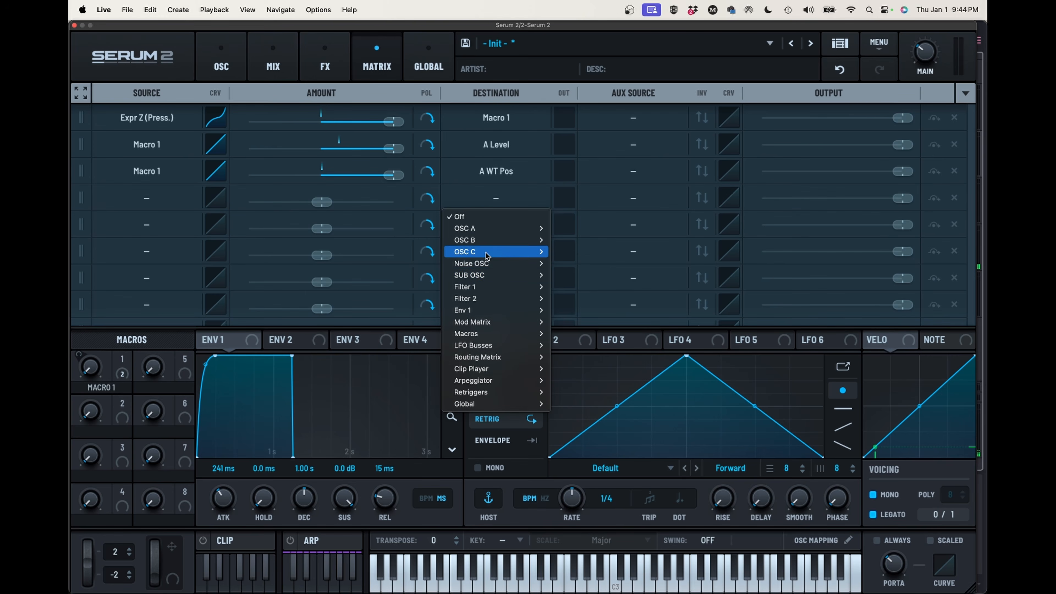
mouse_move(479, 323)
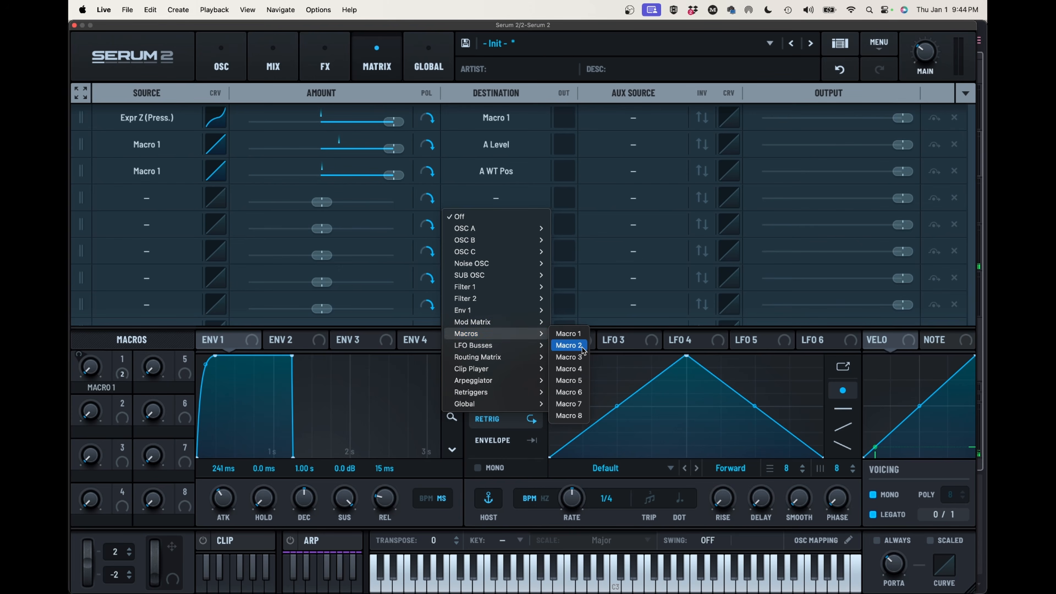
click(582, 346)
click(152, 202)
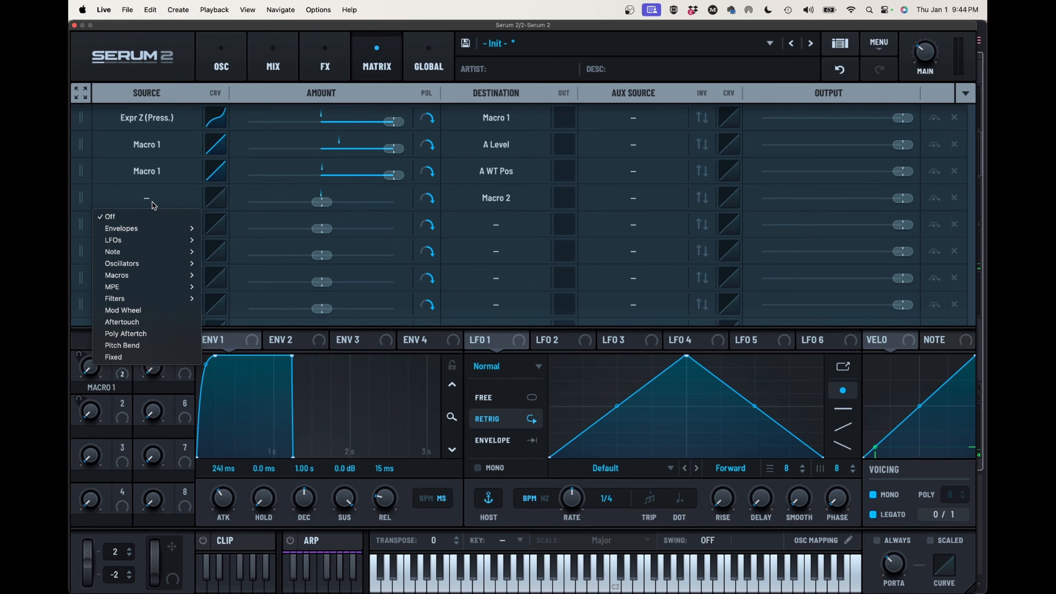
mouse_move(140, 277)
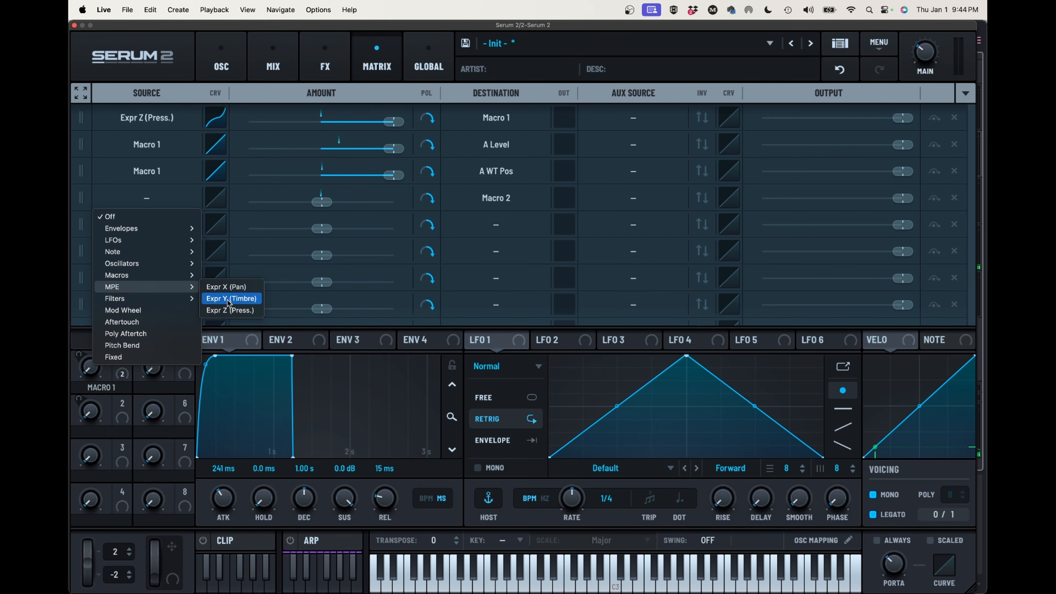
click(229, 298)
drag(322, 202, 445, 202)
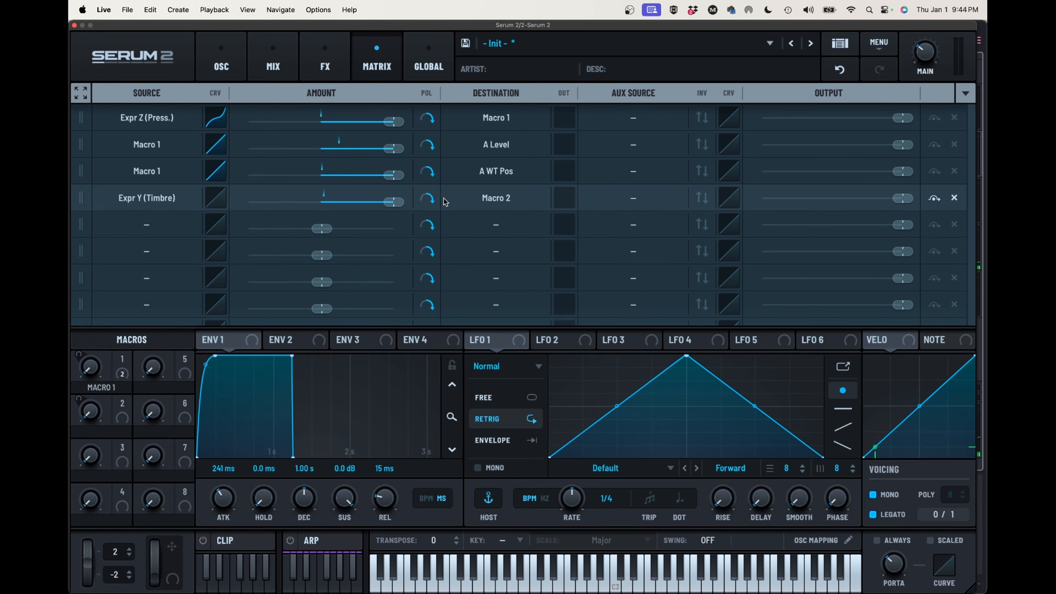
Bend the fourth row's source curve into a gentle downward bow, reset its smoothing to zero after a trial, and close the editor
click(216, 199)
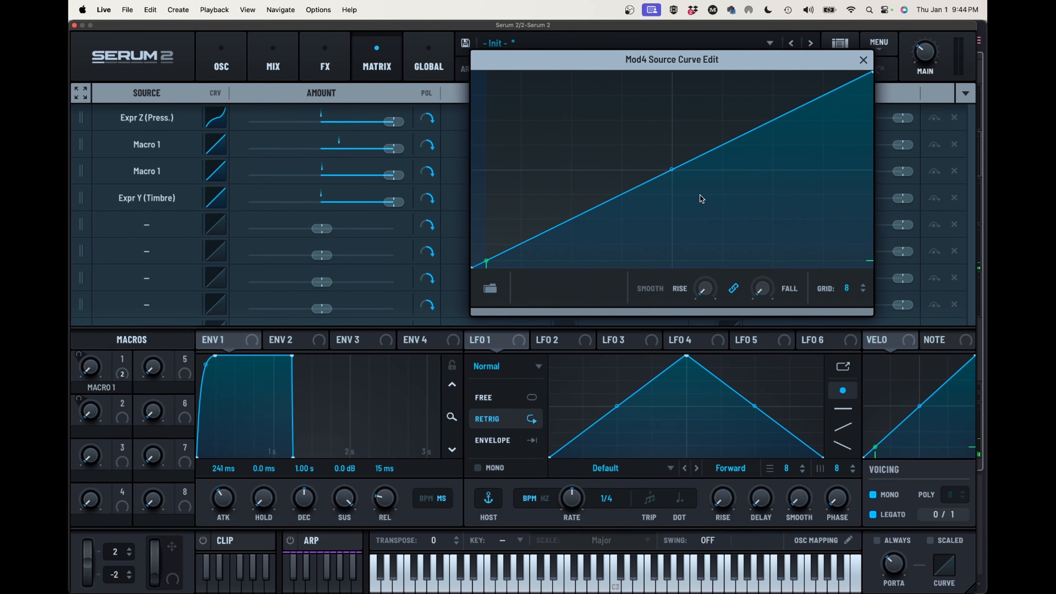
drag(672, 170, 671, 181)
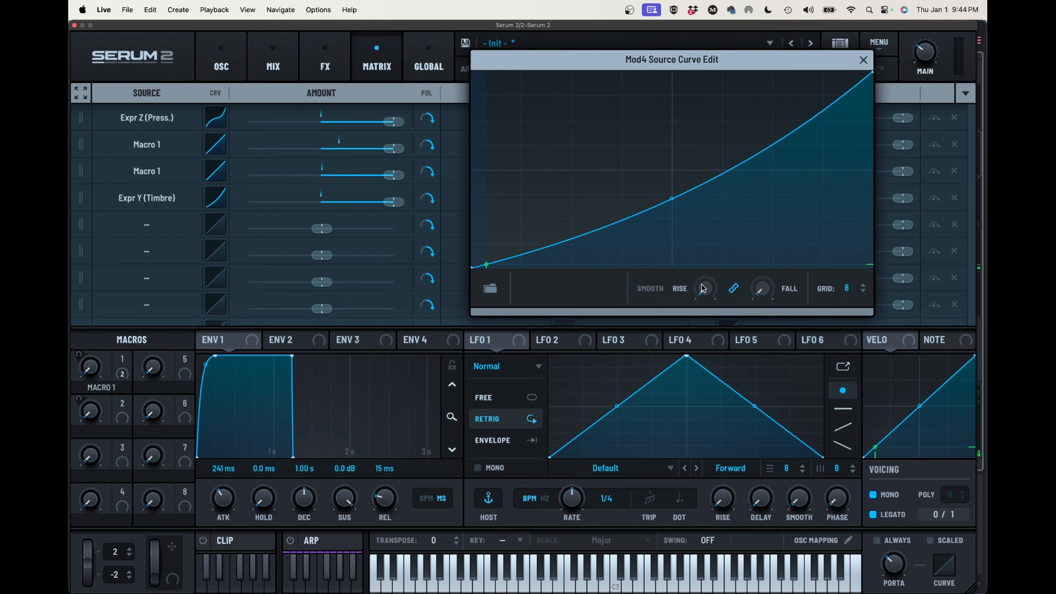
drag(702, 287, 701, 252)
mouse_move(705, 289)
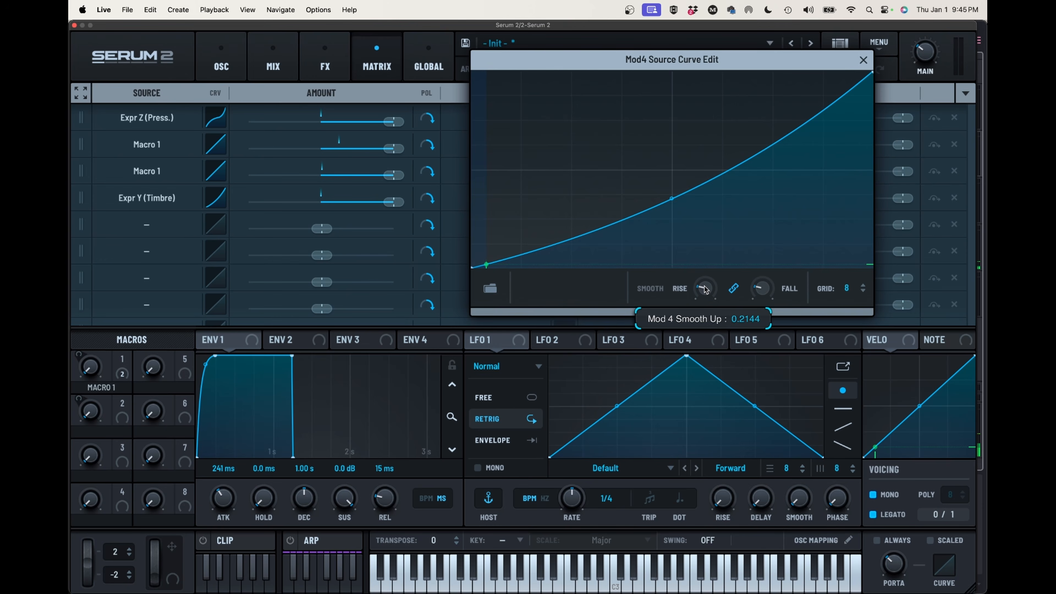
drag(704, 289, 709, 345)
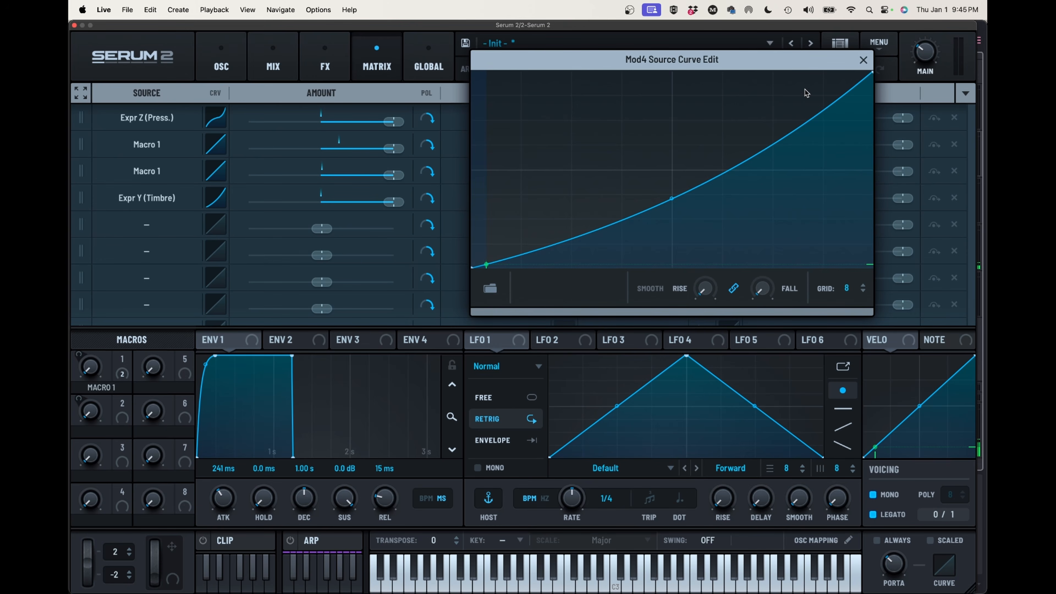
click(863, 60)
Route Macro 2 to Filter 1 Freq in the fifth matrix row with a positive amount of roughly one third
click(174, 222)
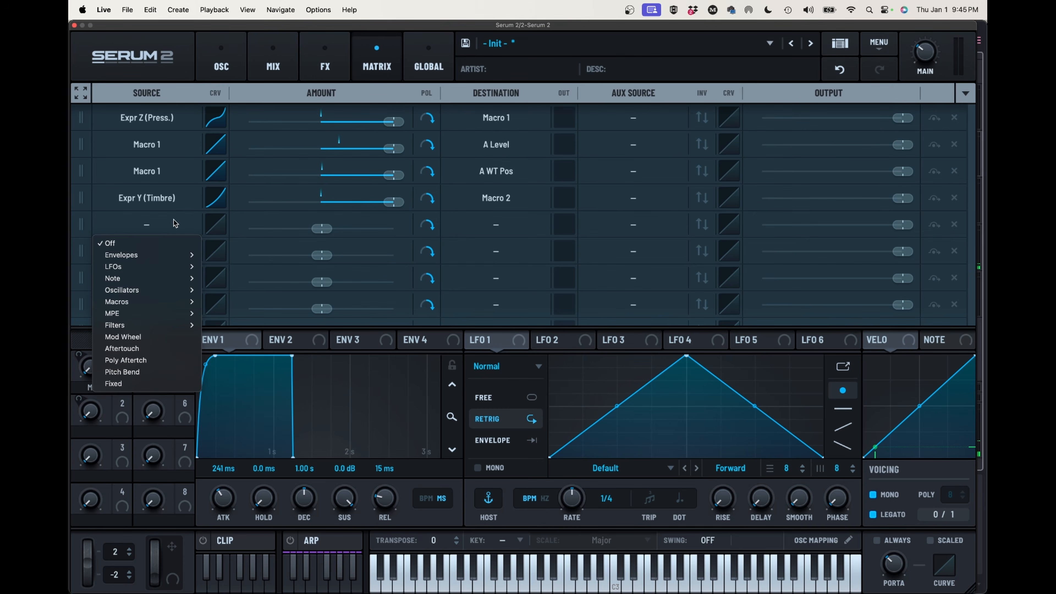
mouse_move(162, 302)
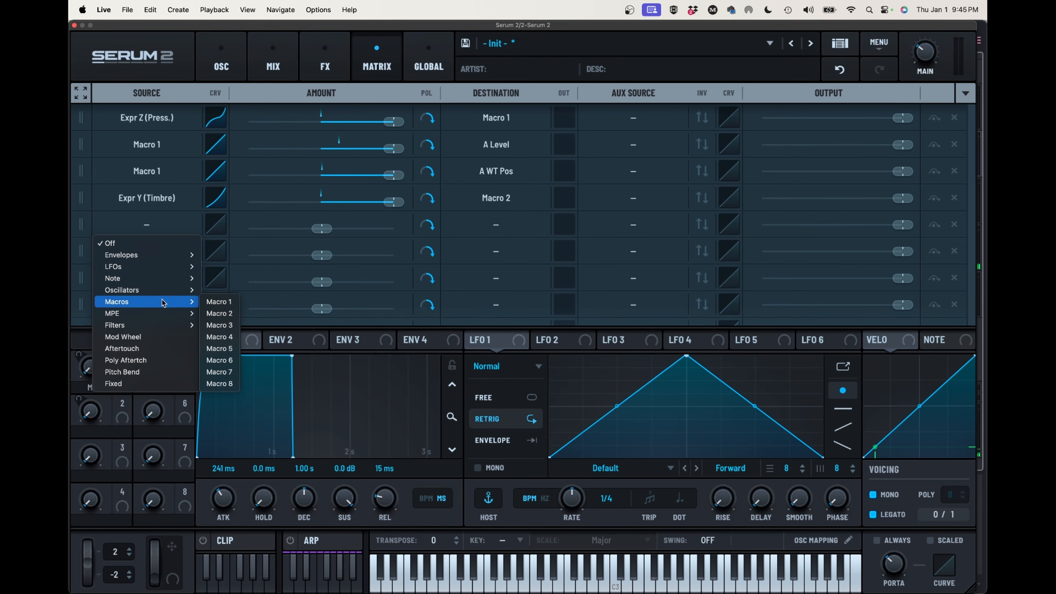
click(219, 314)
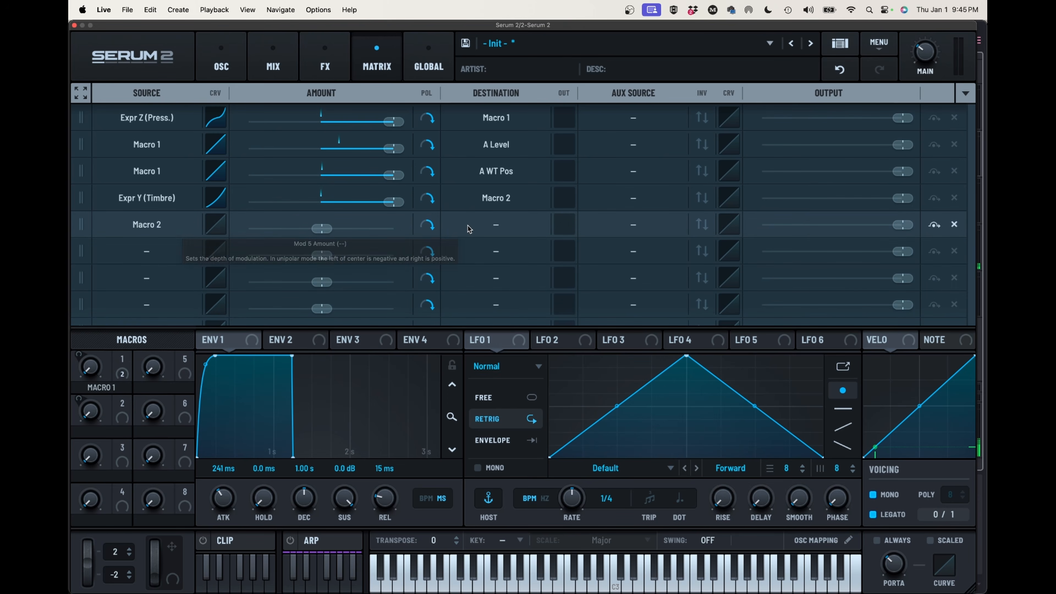
click(486, 229)
mouse_move(461, 318)
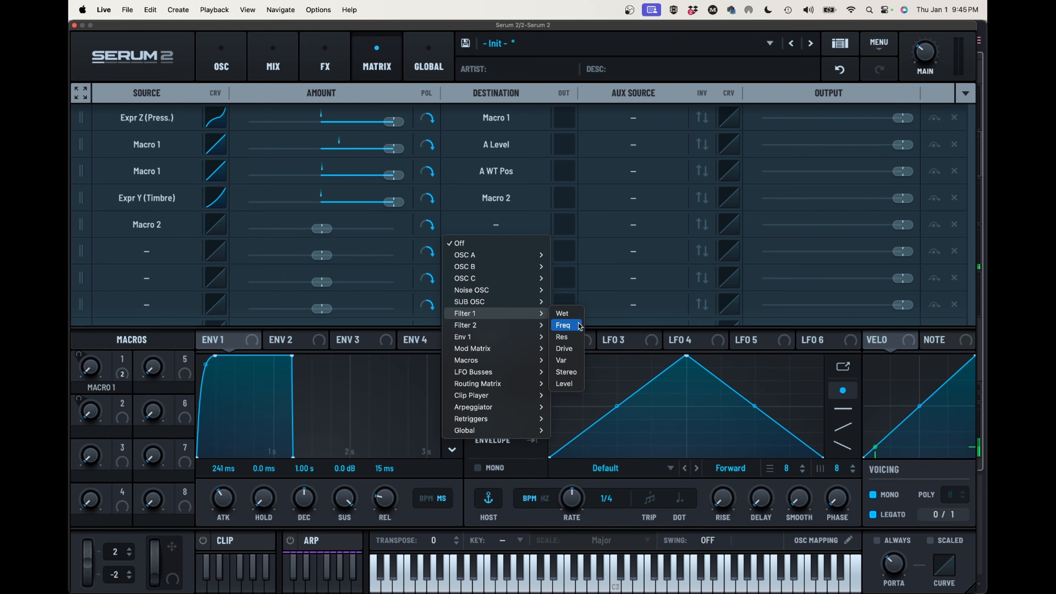
click(563, 326)
drag(322, 229, 354, 232)
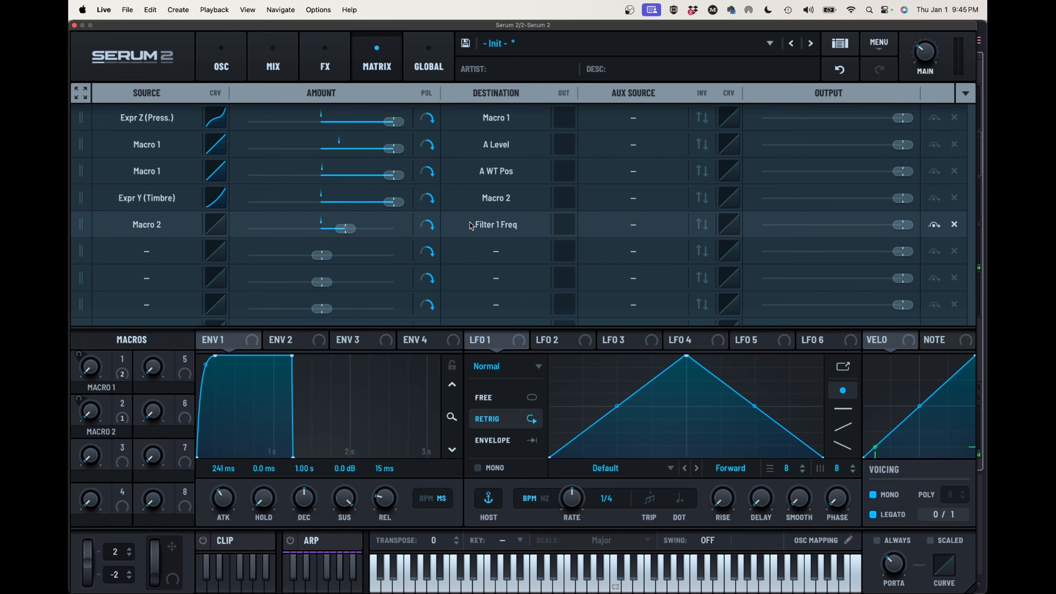
click(618, 219)
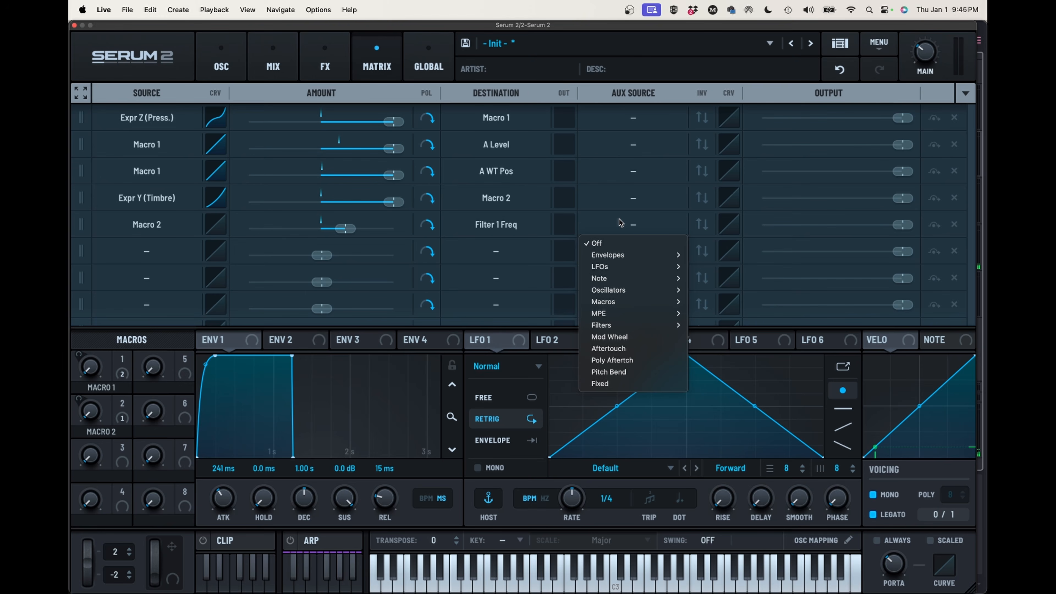
click(618, 219)
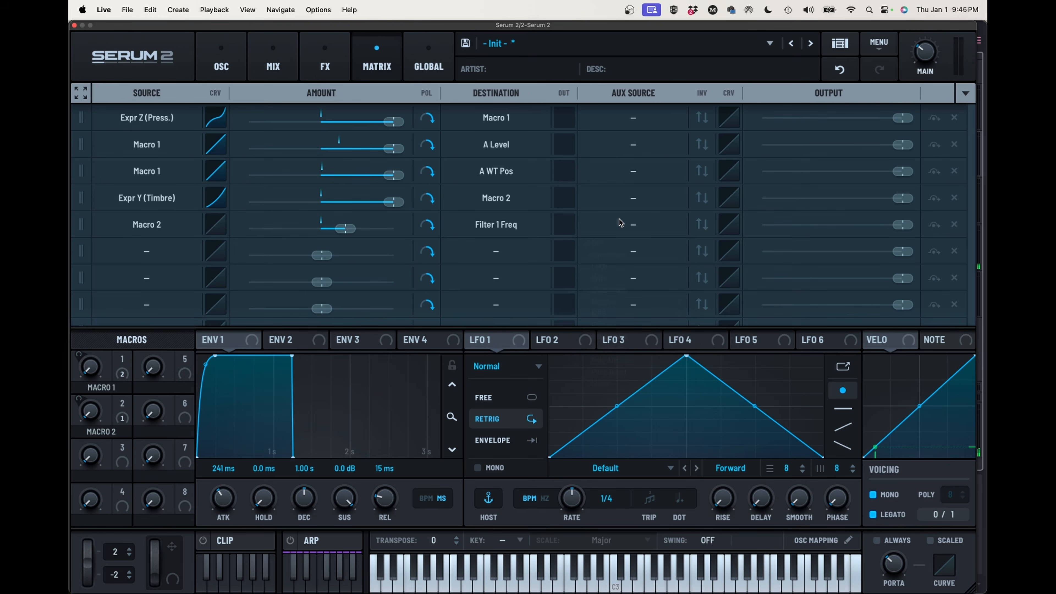
Add linked rise and fall smoothing to the fifth row's source curve for the Filter 1 Freq modulation and close the curve editor
click(217, 226)
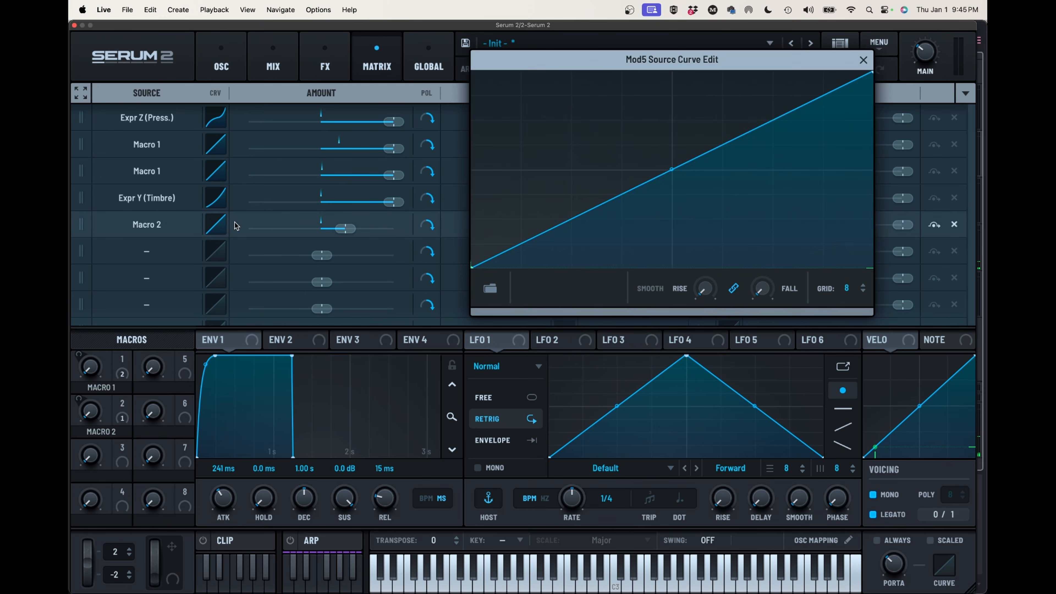
drag(709, 291, 709, 247)
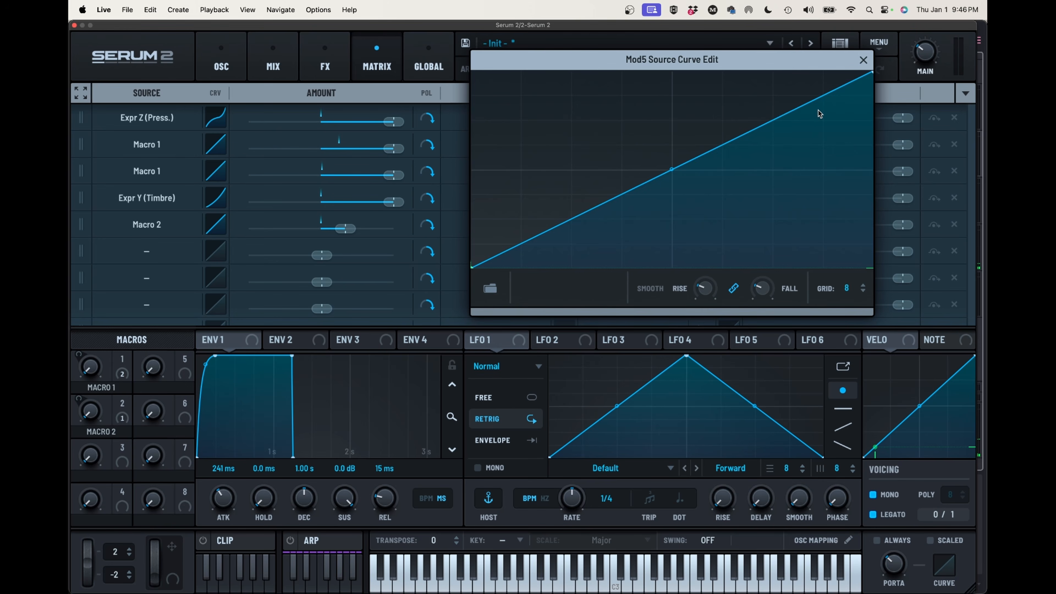
click(860, 61)
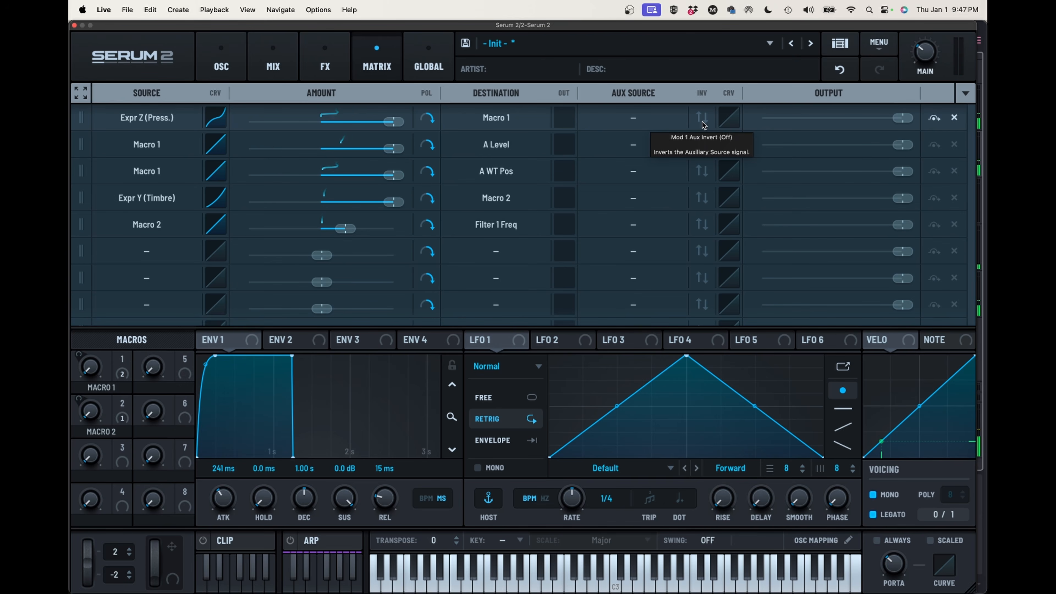
Add a Convolve effect to the main chain, load the Long impulse L90 Hall - Choir Hall, and raise its size slightly
click(325, 63)
click(86, 120)
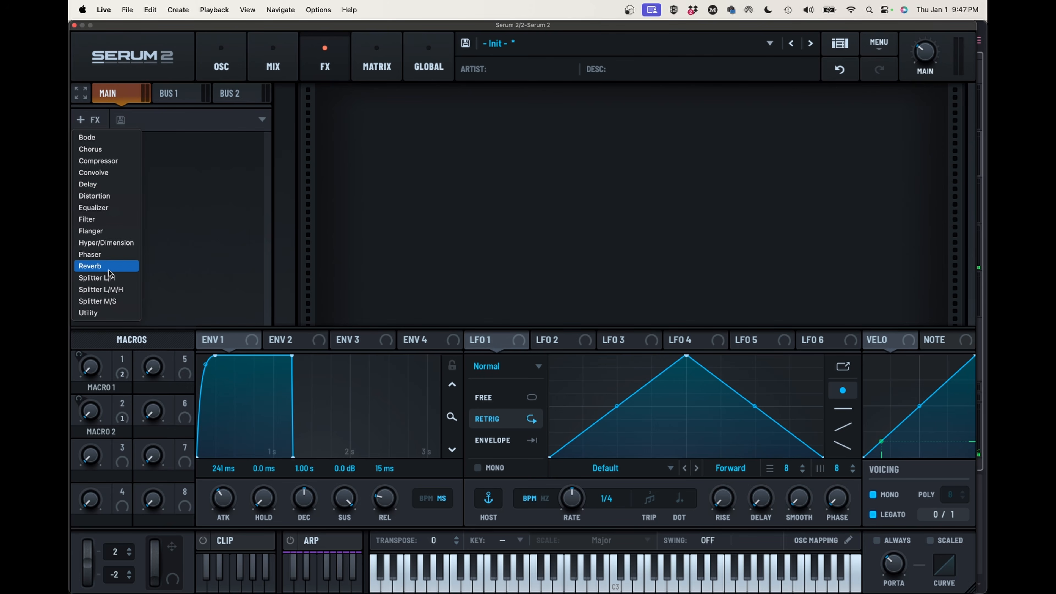
click(103, 173)
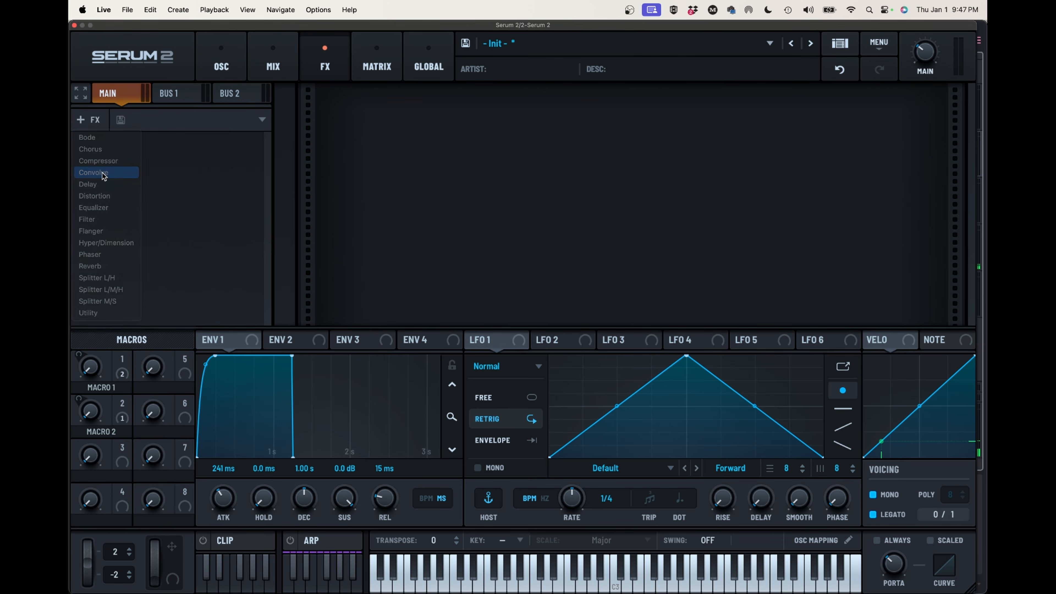
click(456, 124)
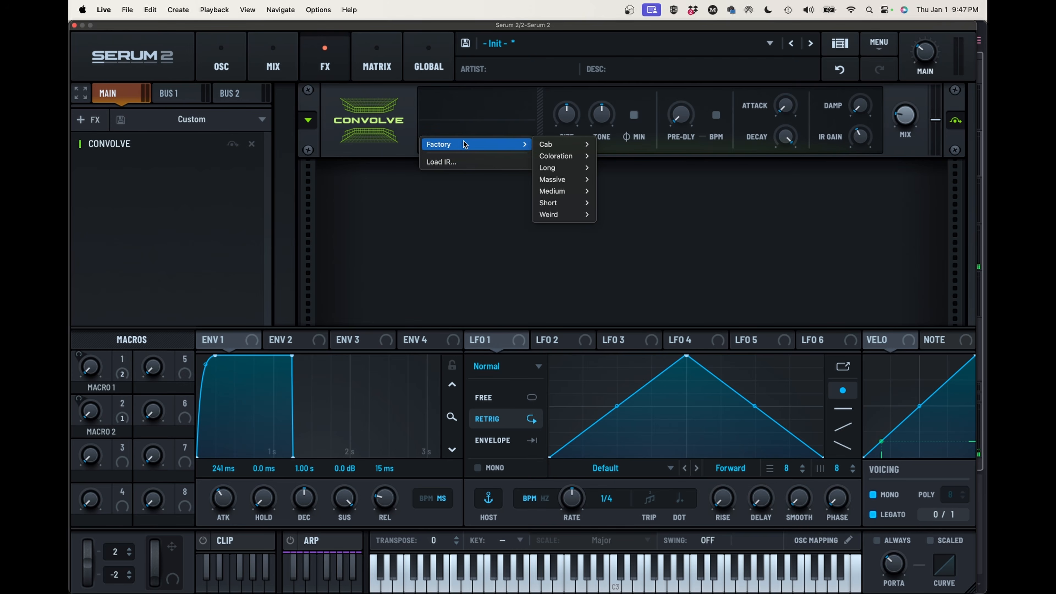
mouse_move(565, 161)
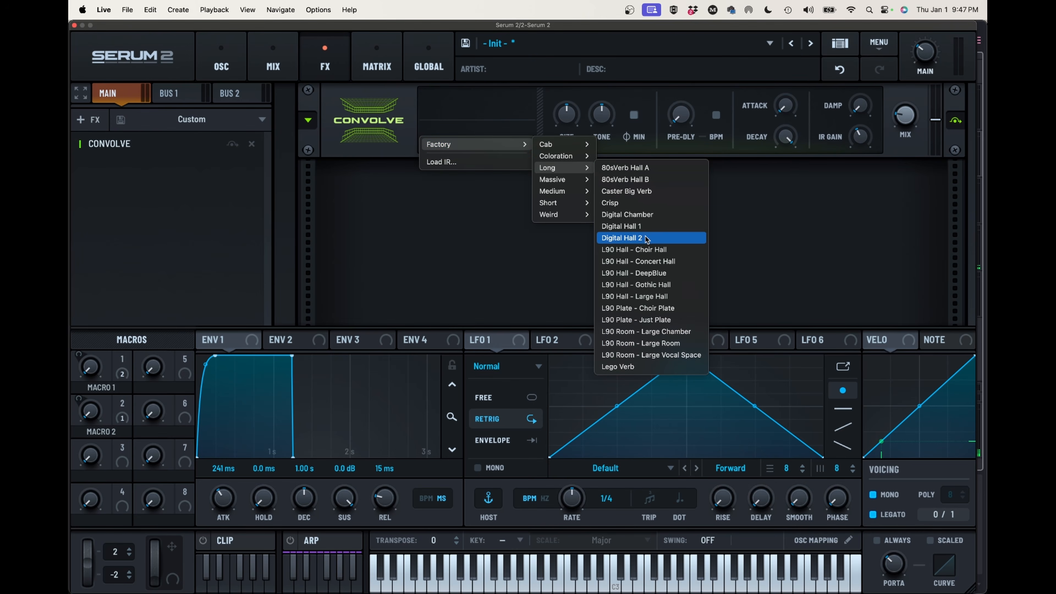
click(650, 250)
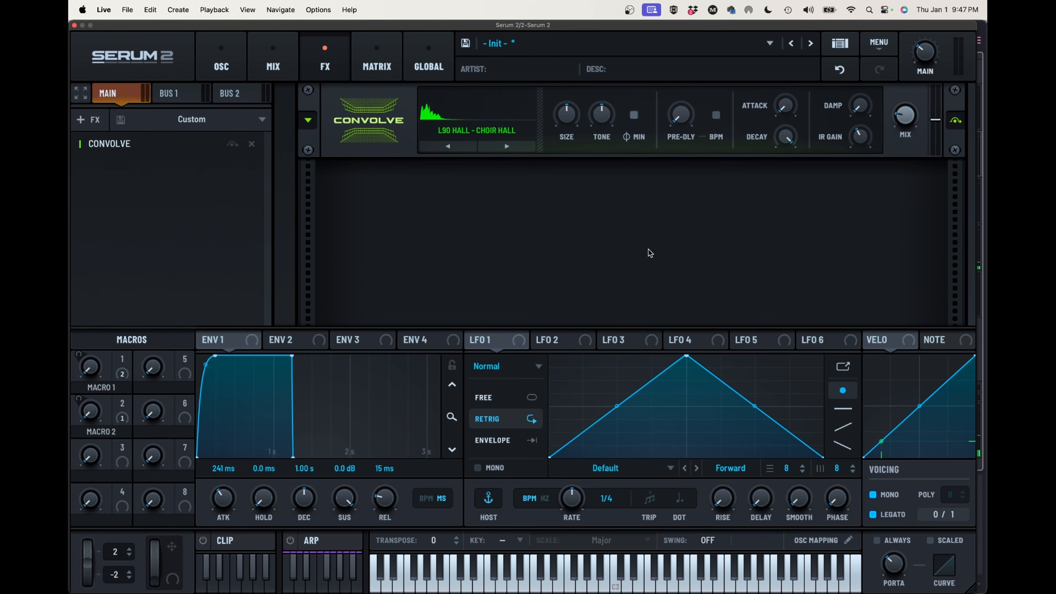
drag(570, 118, 569, 100)
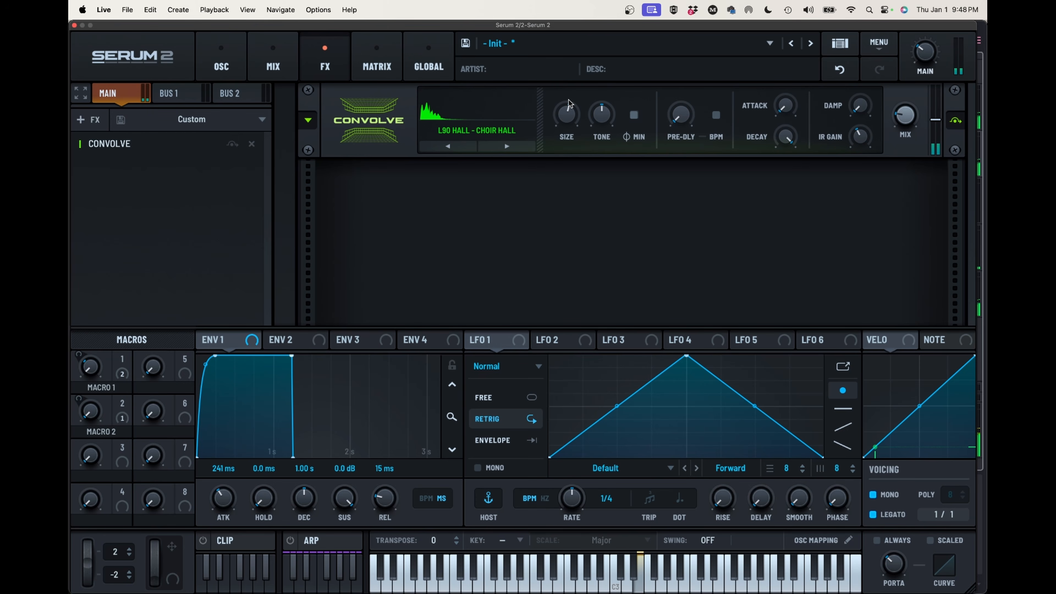
Enable the Noise oscillator, load the H-Breath sample from Organics, and turn its level all the way down
click(233, 68)
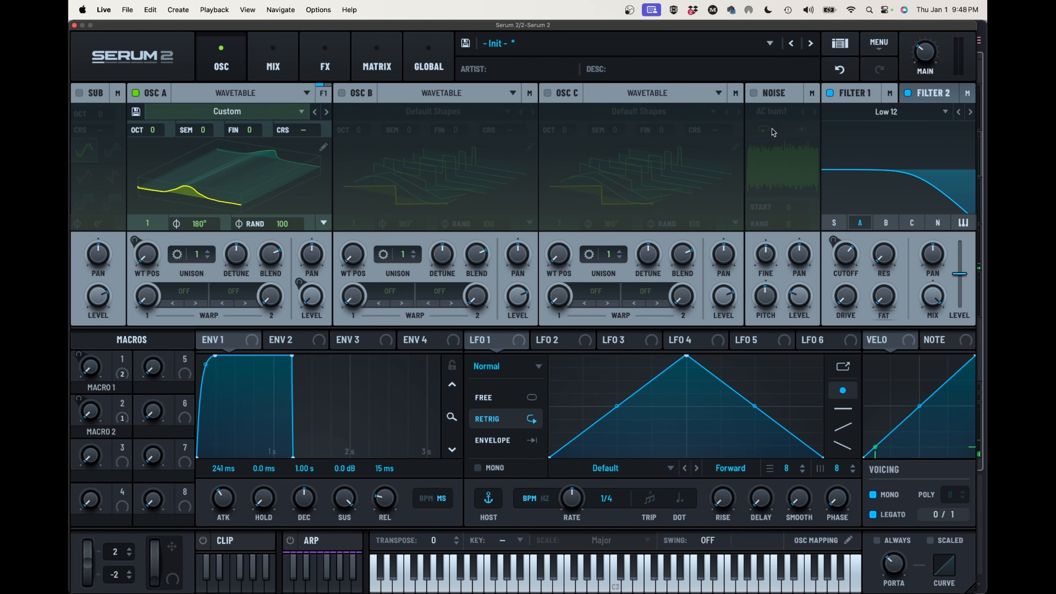
click(754, 92)
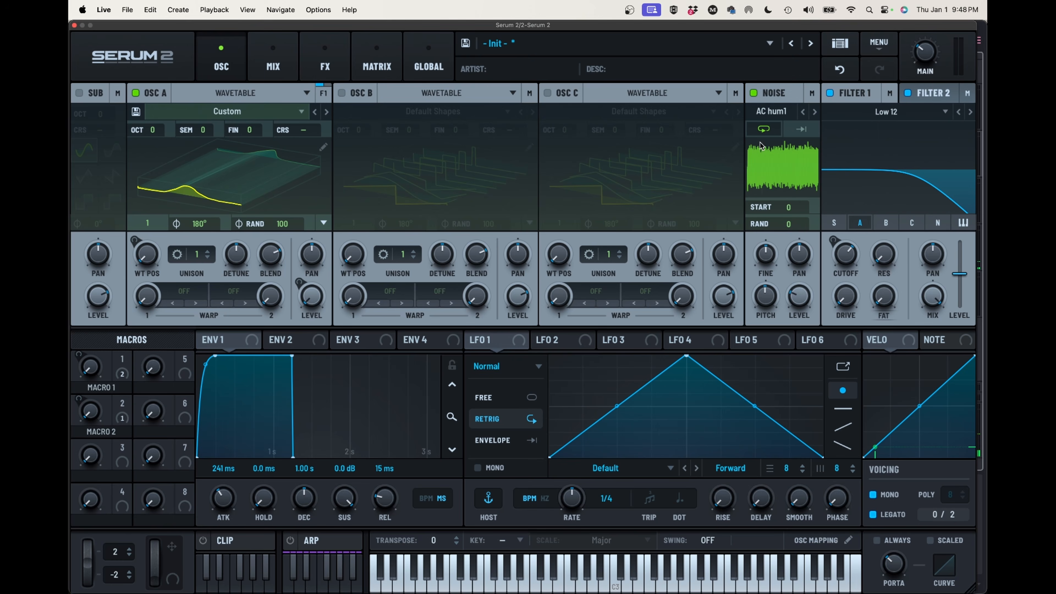
click(773, 160)
mouse_move(774, 170)
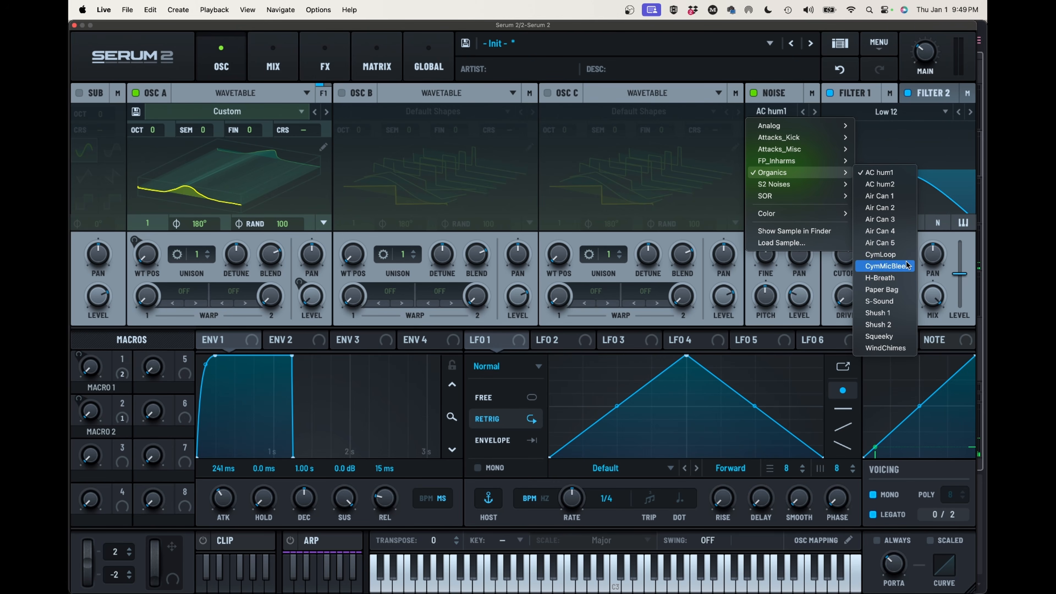
click(902, 278)
mouse_move(767, 293)
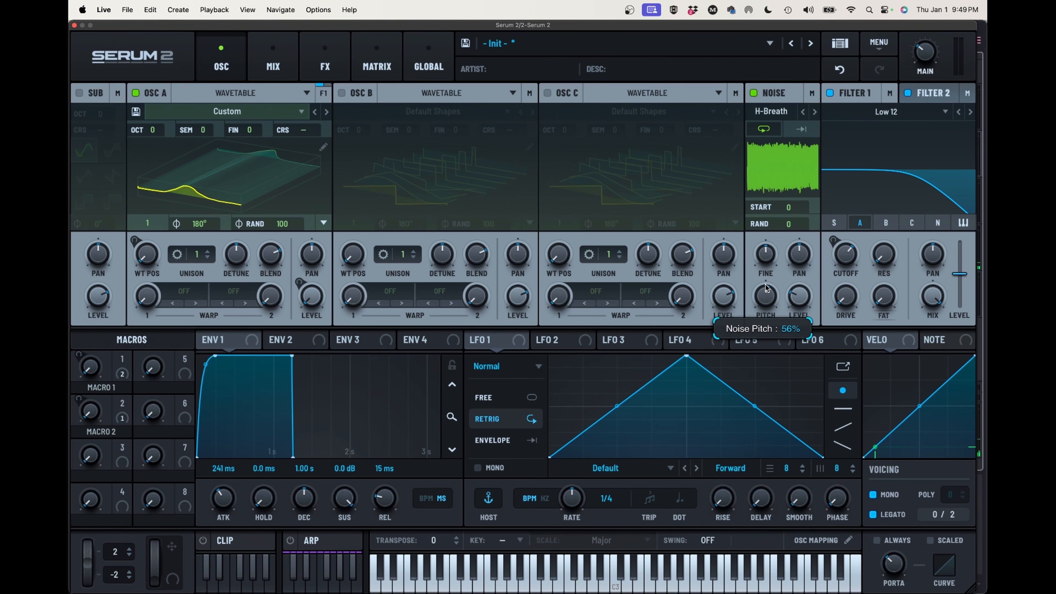
drag(799, 297, 806, 393)
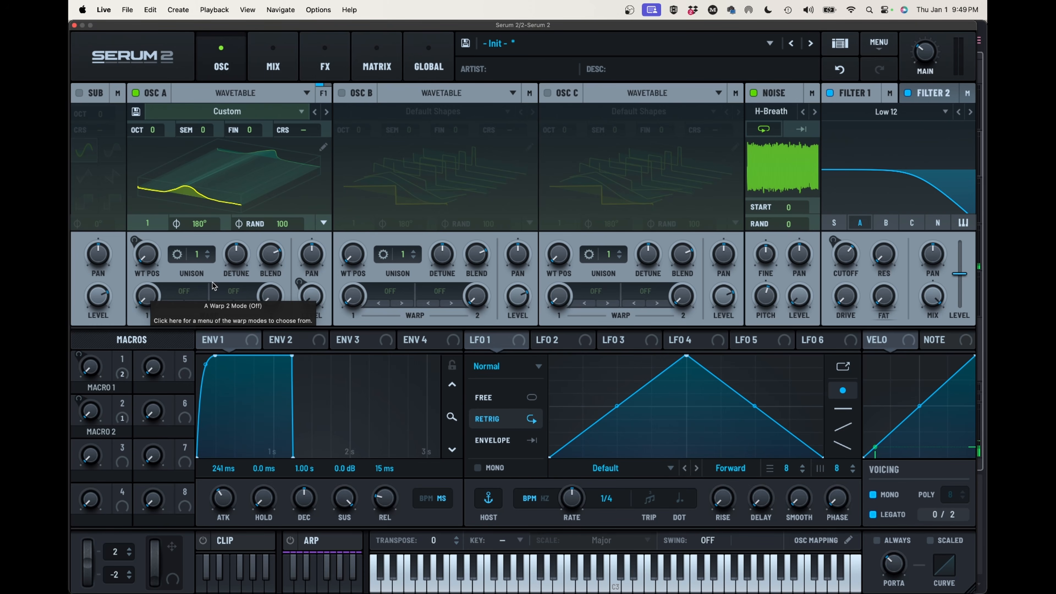
Set OSC A's first warp mode to PD (Noise)
click(181, 292)
mouse_move(180, 374)
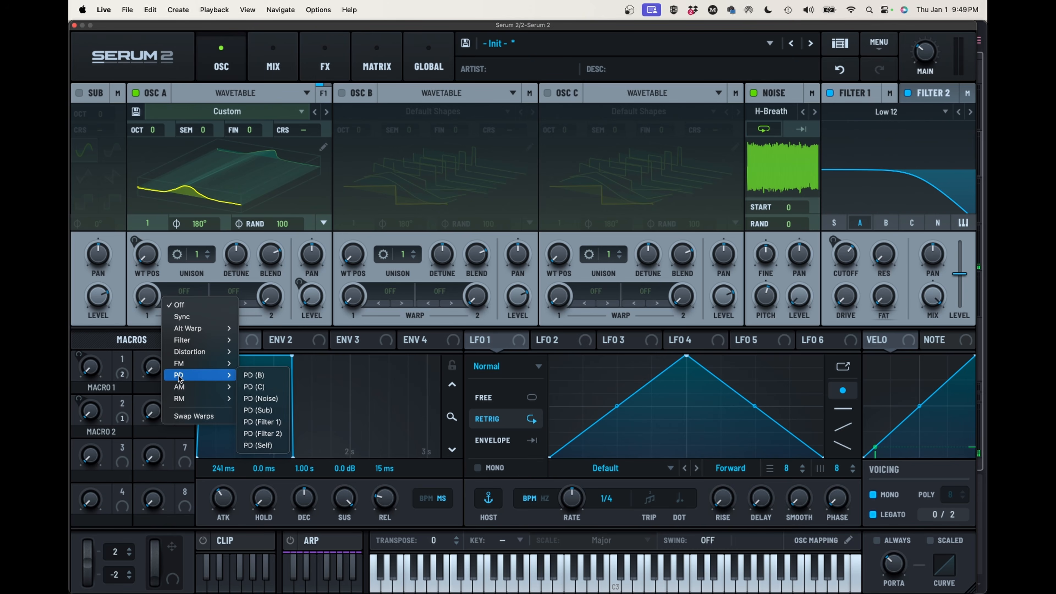
click(262, 399)
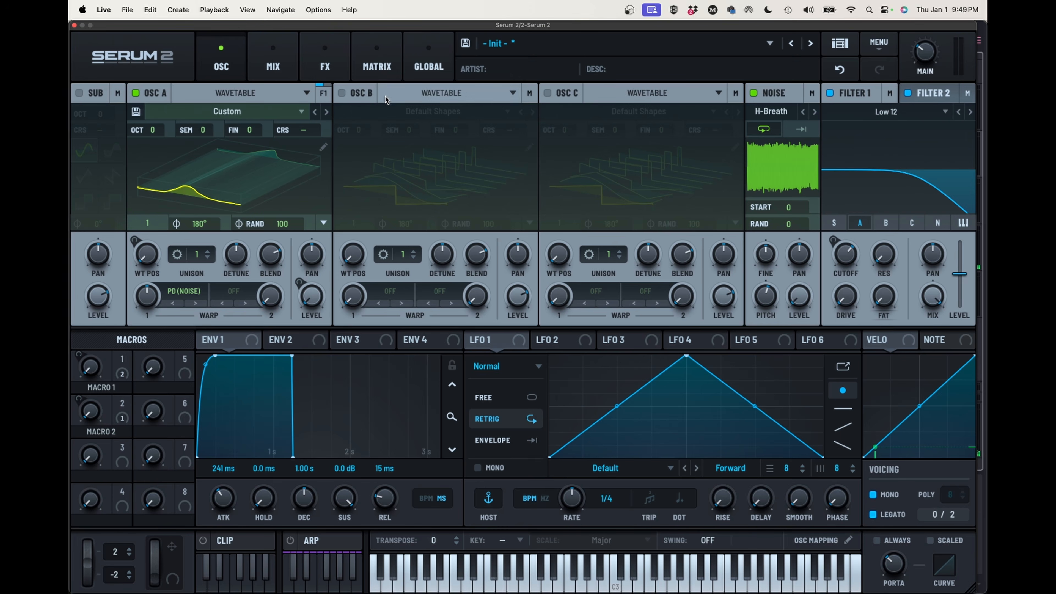
Route Macro 1 to A Warp in the sixth matrix row with a negative amount of roughly one third
click(379, 67)
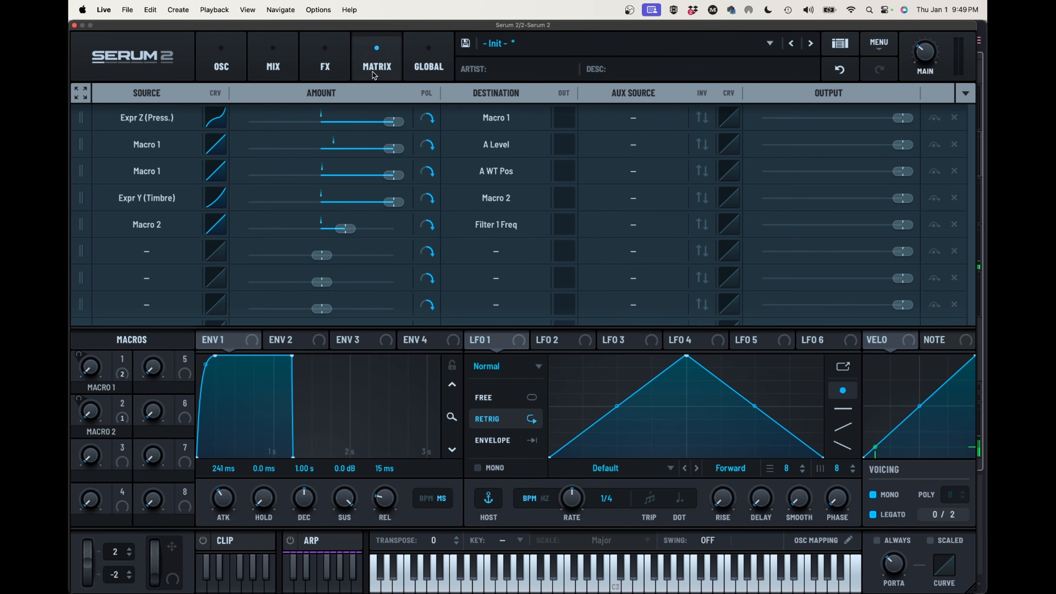
click(146, 251)
mouse_move(141, 327)
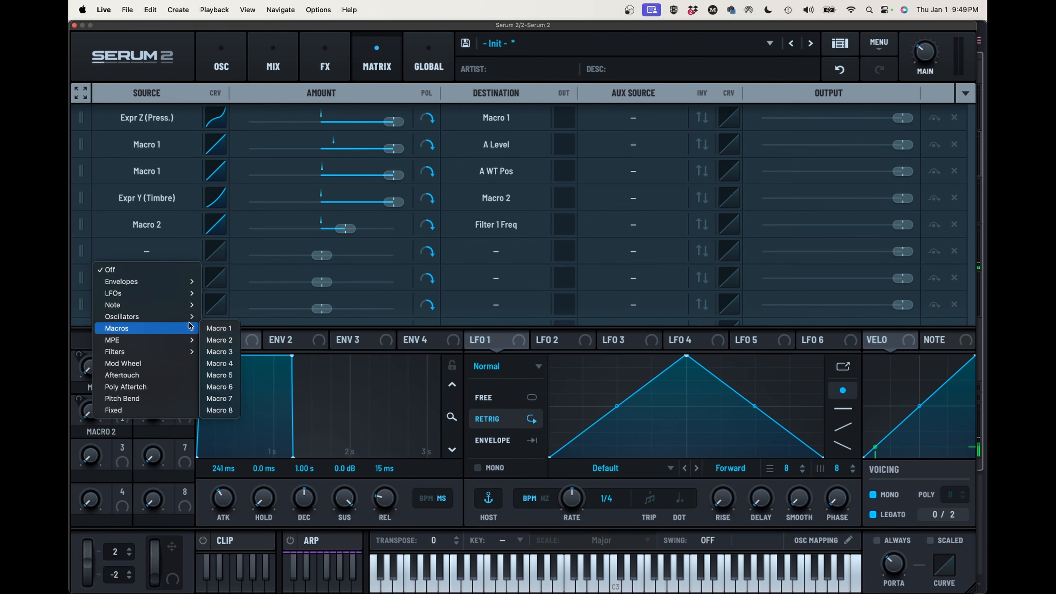
click(219, 328)
drag(322, 255, 298, 257)
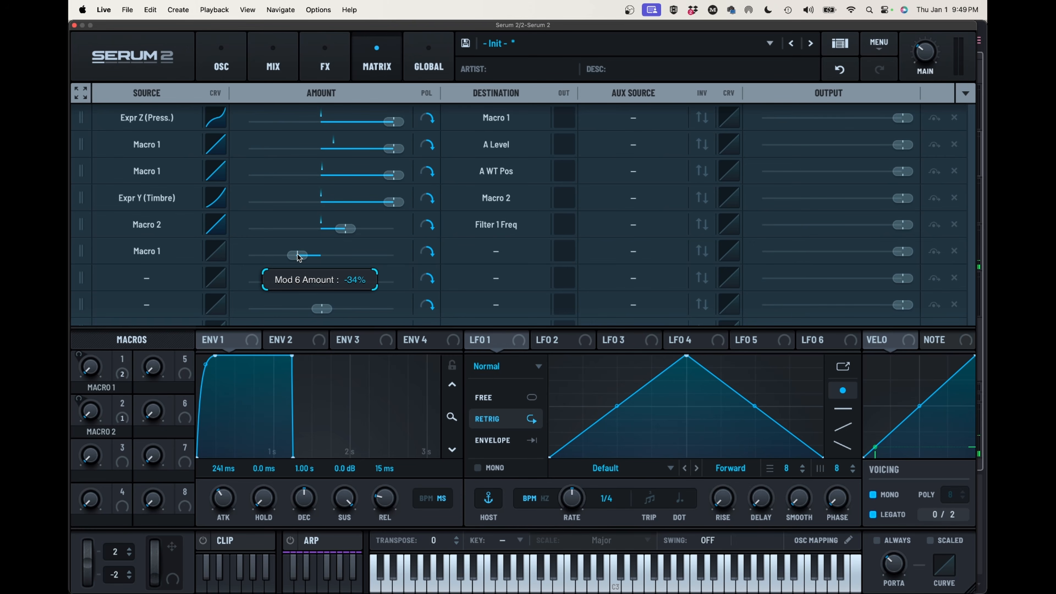
click(491, 254)
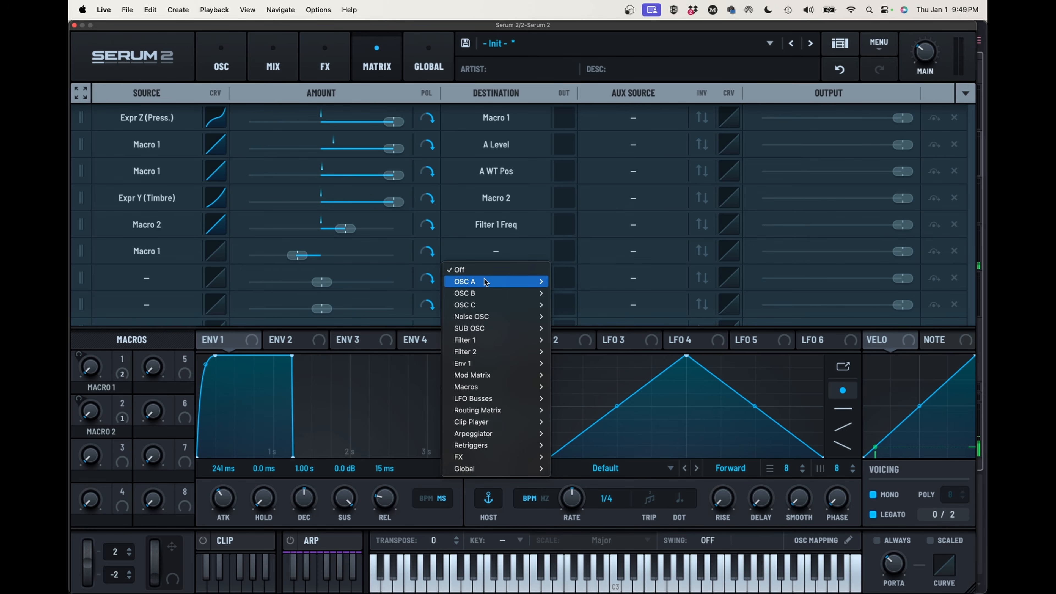
mouse_move(485, 283)
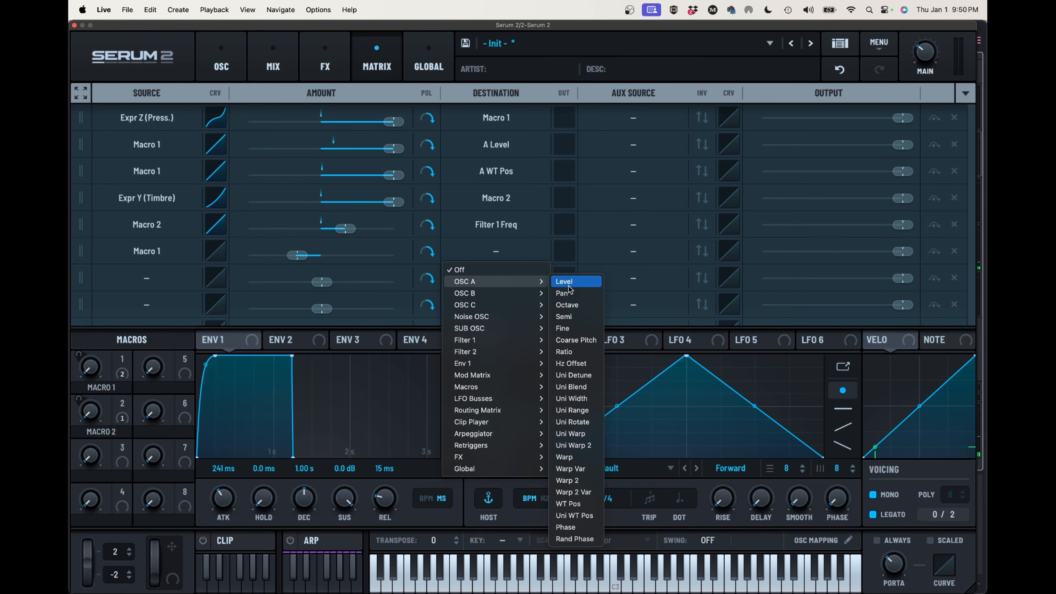
click(584, 458)
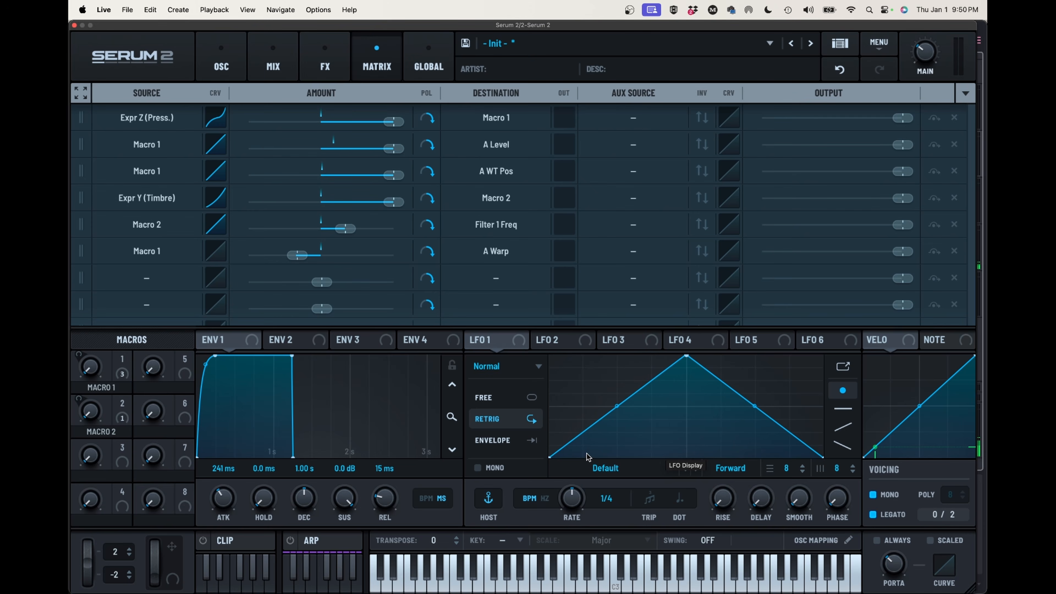
Raise OSC A's PD (Noise) warp amount to slightly above its midpoint
click(228, 74)
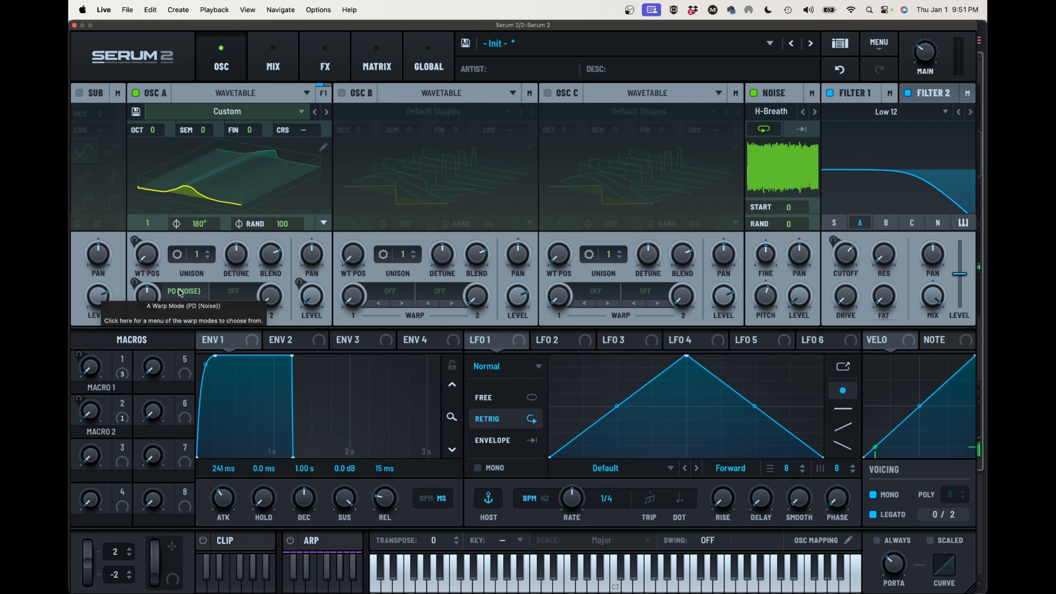
mouse_move(147, 296)
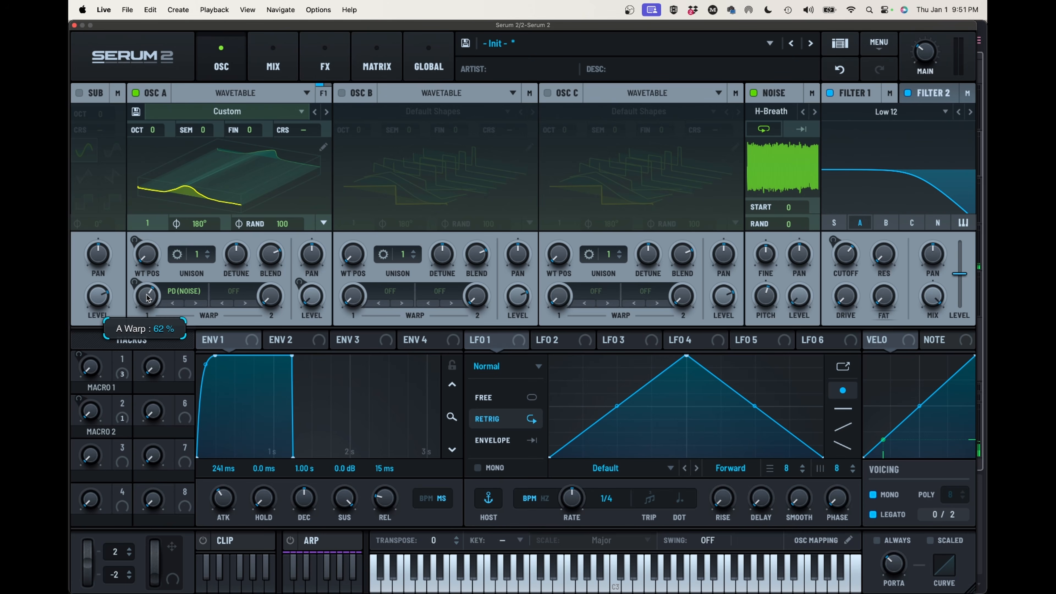
drag(146, 295, 149, 306)
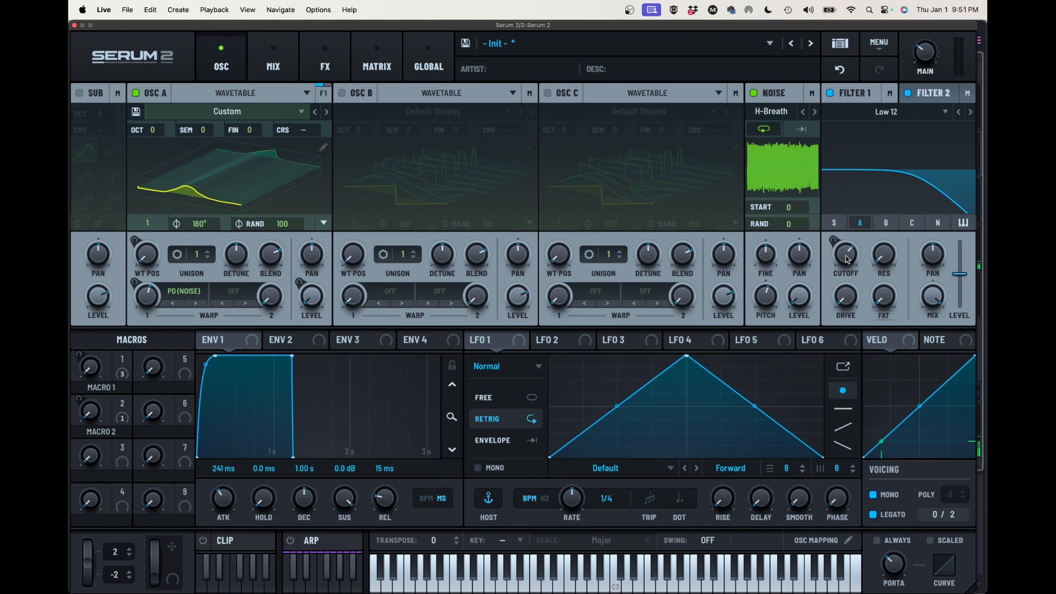
Lower Filter 1's cutoff slightly
mouse_move(847, 259)
drag(848, 259, 842, 267)
scroll(842, 271, down, 4)
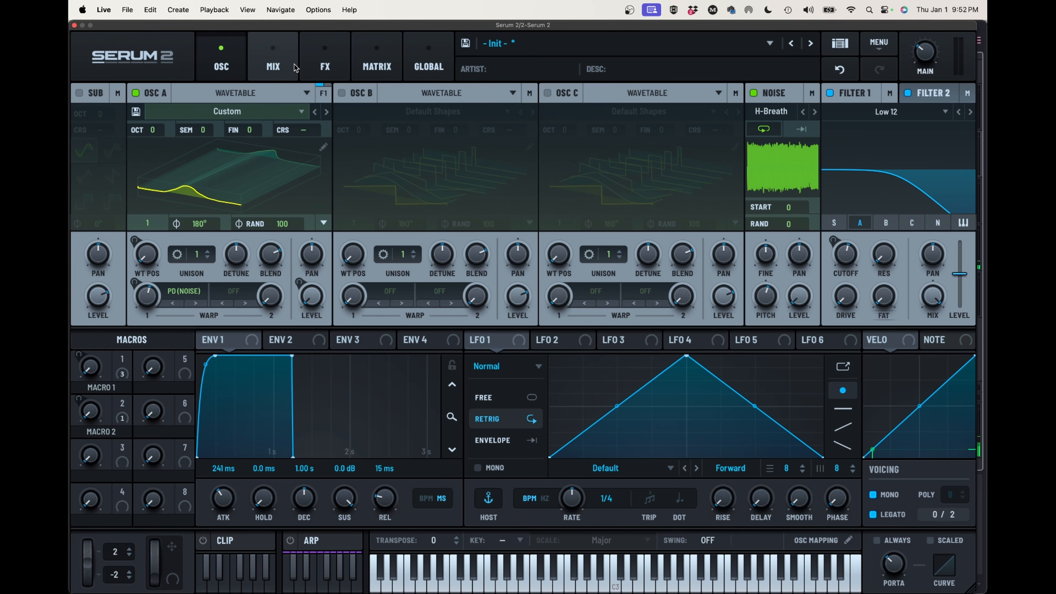
Send Filter 1's output into Filter 2 and route the Noise oscillator through Filter 1
click(278, 66)
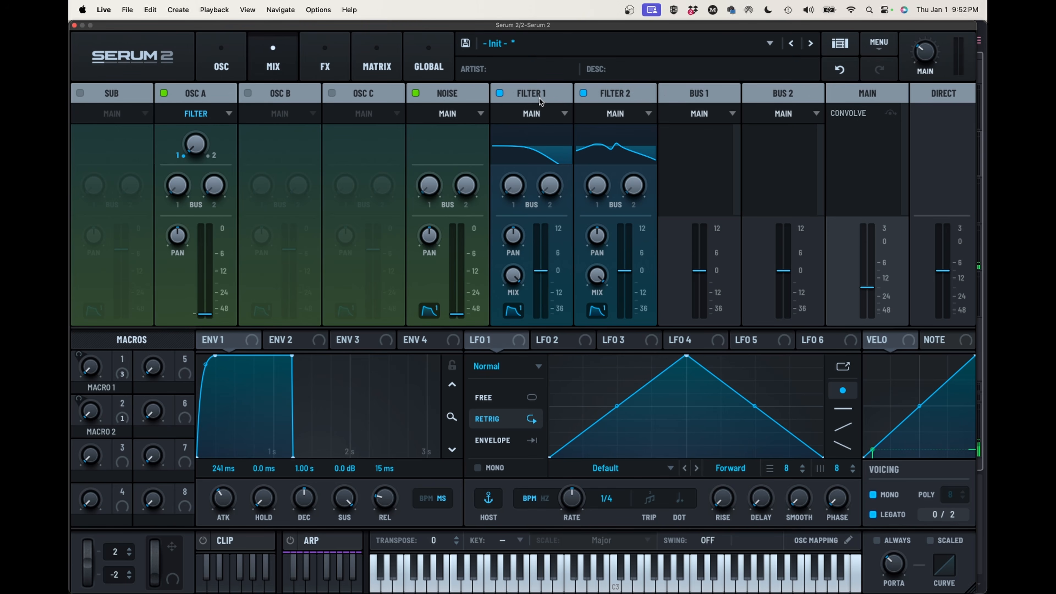
click(536, 112)
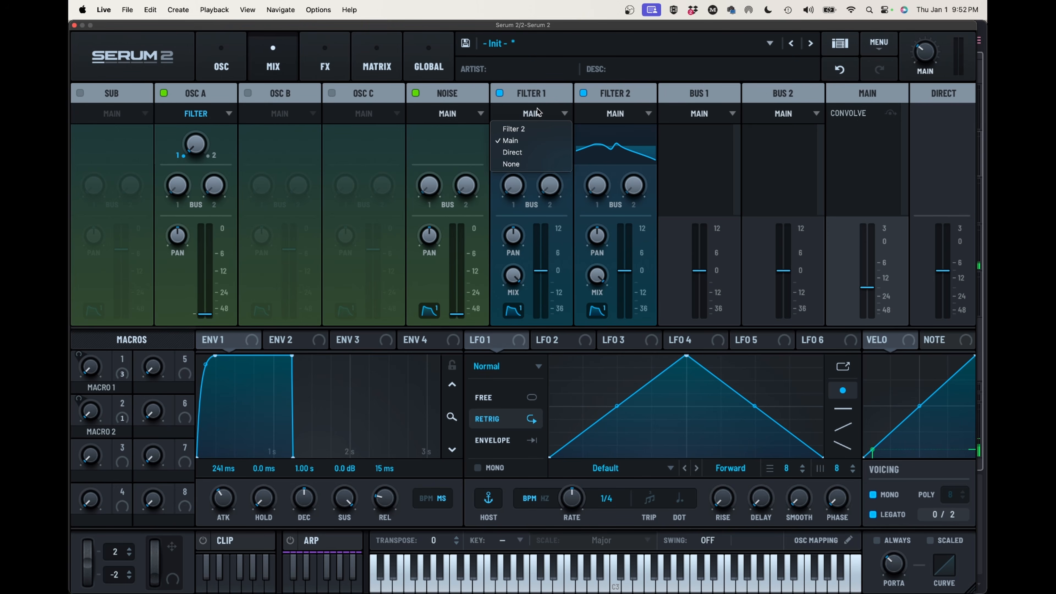
click(535, 130)
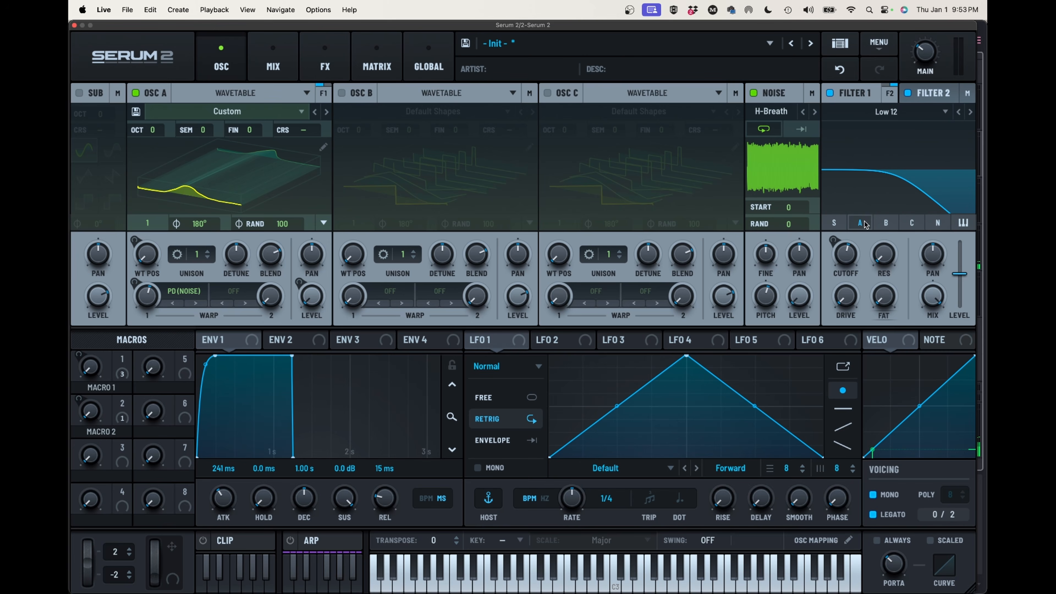
click(937, 225)
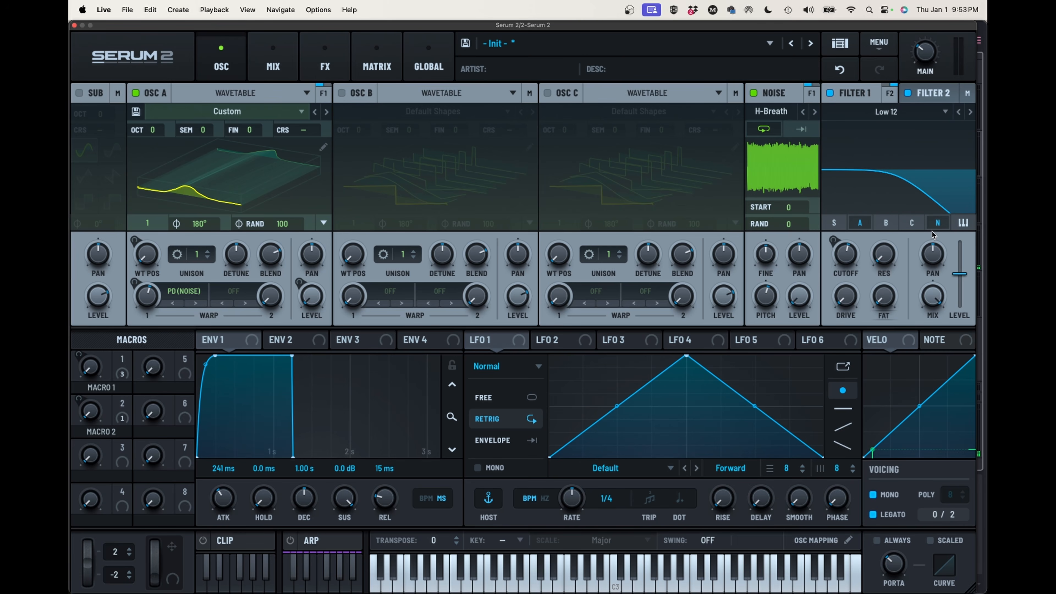
Raise the resonance of Filter 2's Formant-III filter to maximum and set its cutoff to about 329 Hz
click(933, 93)
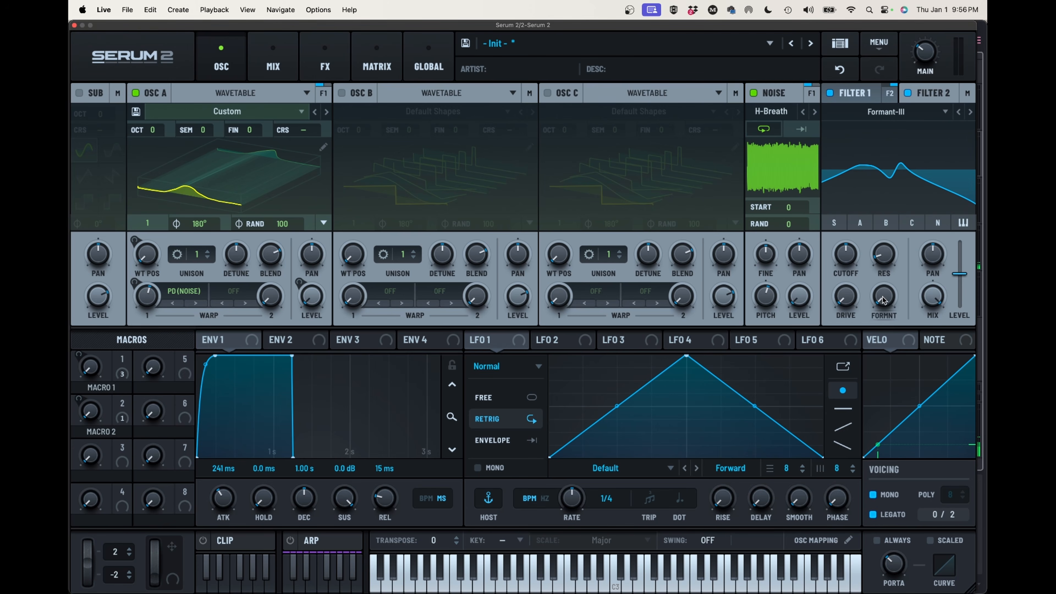
drag(882, 293, 879, 317)
drag(856, 258, 840, 320)
drag(876, 263, 875, 190)
mouse_move(847, 260)
mouse_down()
mouse_move(898, 184)
mouse_move(940, 147)
mouse_move(884, 204)
mouse_move(847, 273)
mouse_move(943, 151)
mouse_move(873, 210)
mouse_move(840, 277)
mouse_move(864, 230)
mouse_move(939, 152)
mouse_move(852, 269)
mouse_move(857, 239)
mouse_move(849, 255)
mouse_up()
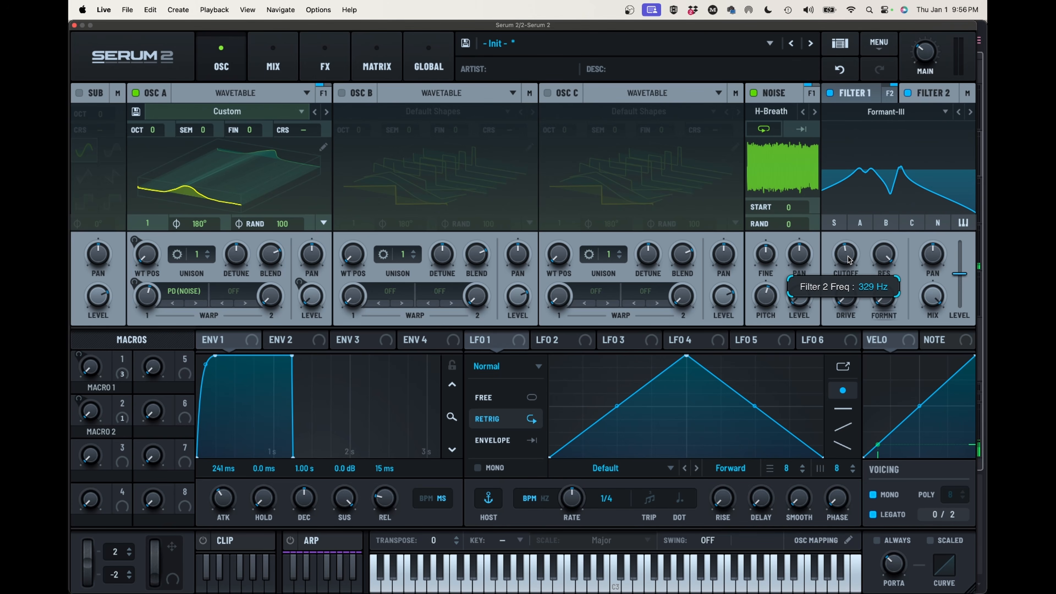
drag(848, 257, 848, 256)
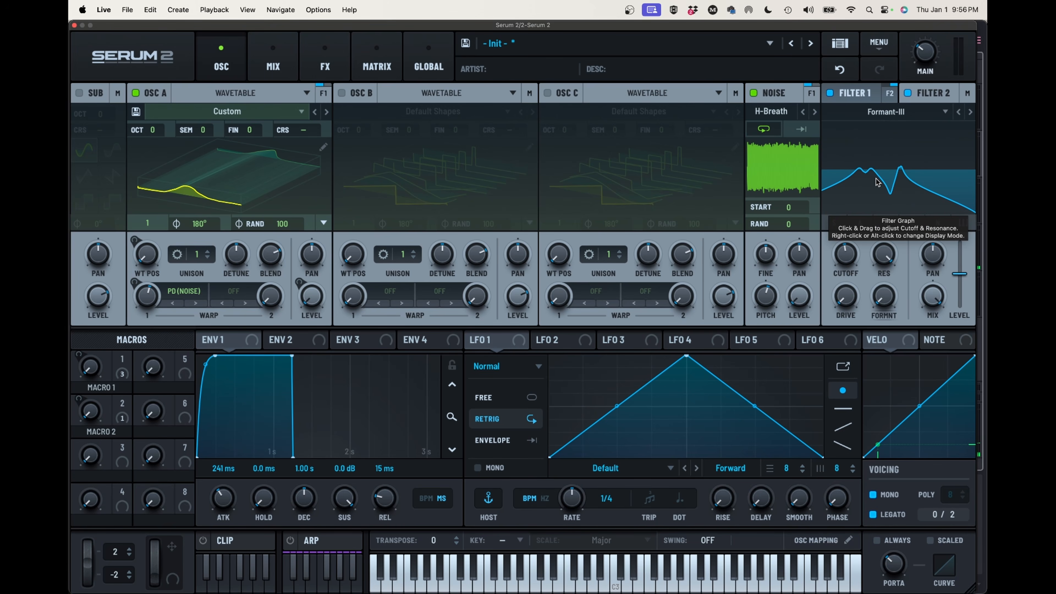
Set Filter 2's formant variation to roughly a quarter after trying it at 0%
mouse_move(880, 298)
drag(881, 298, 885, 323)
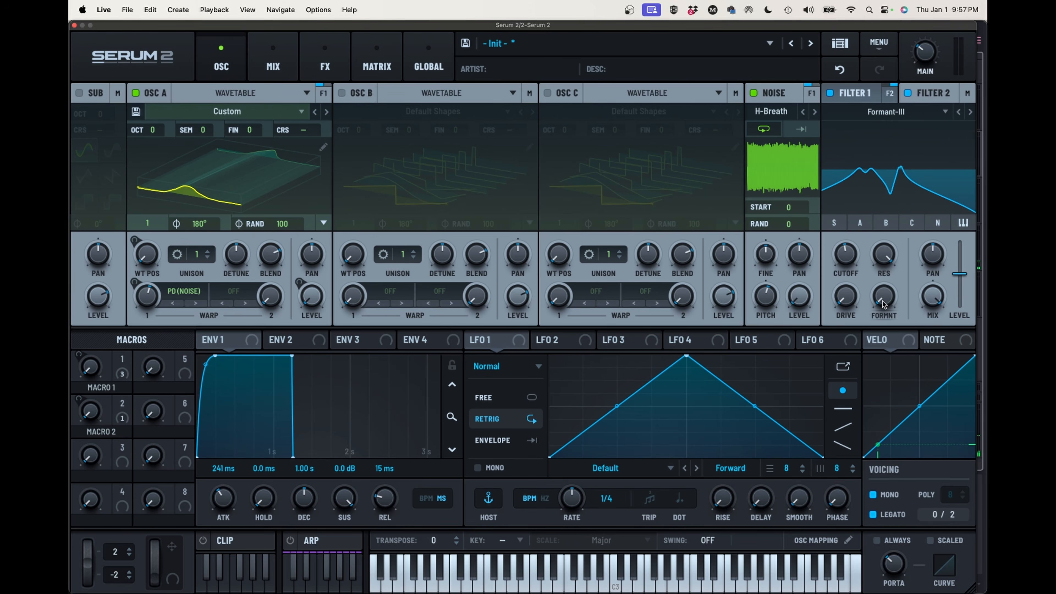
mouse_move(883, 301)
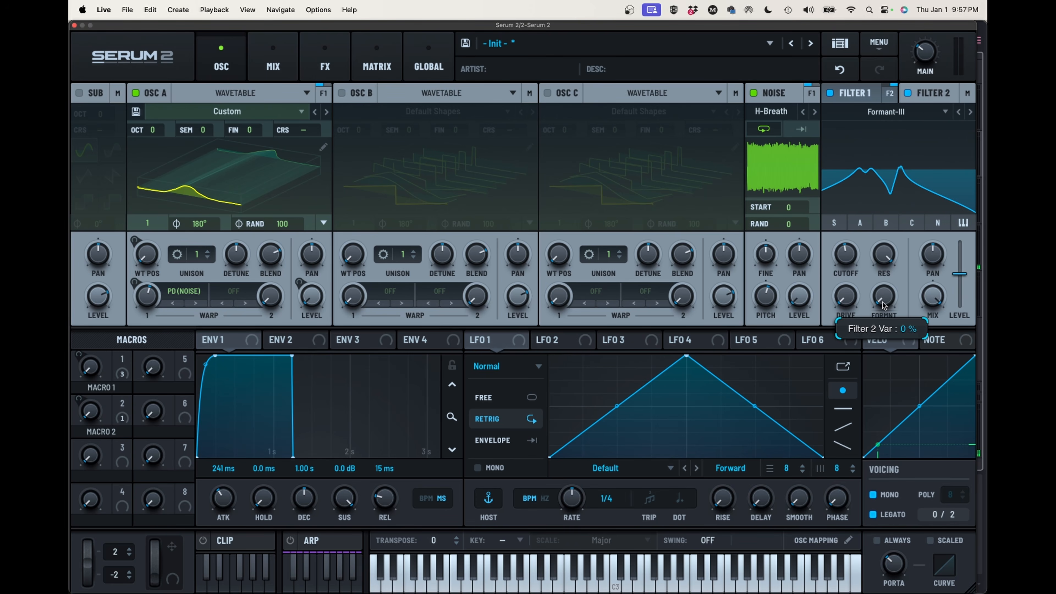
drag(882, 304, 904, 280)
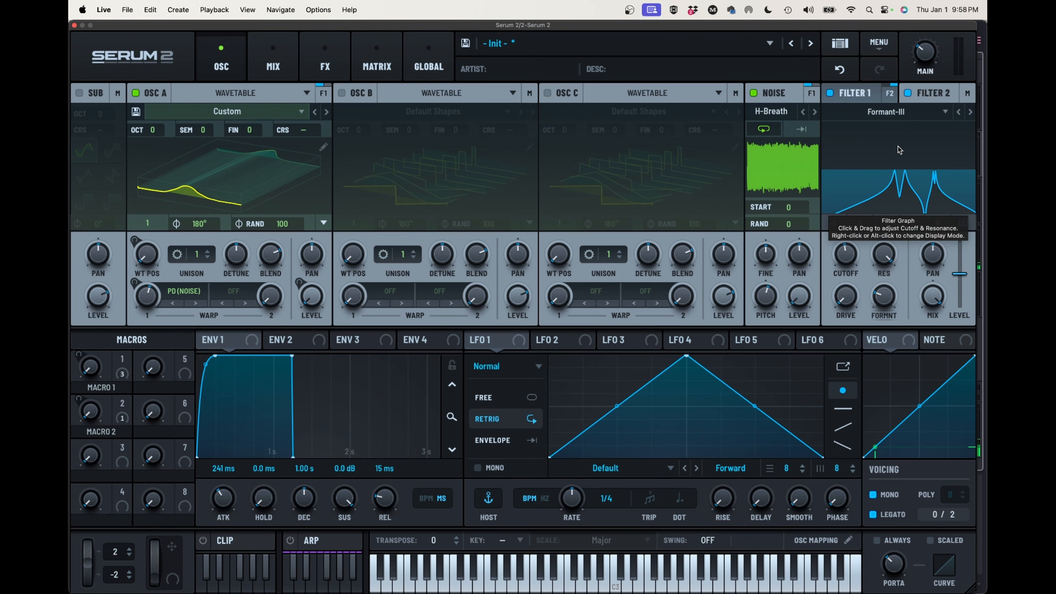
Raise the main output volume and turn on key tracking for Filter 2
drag(928, 53, 932, 20)
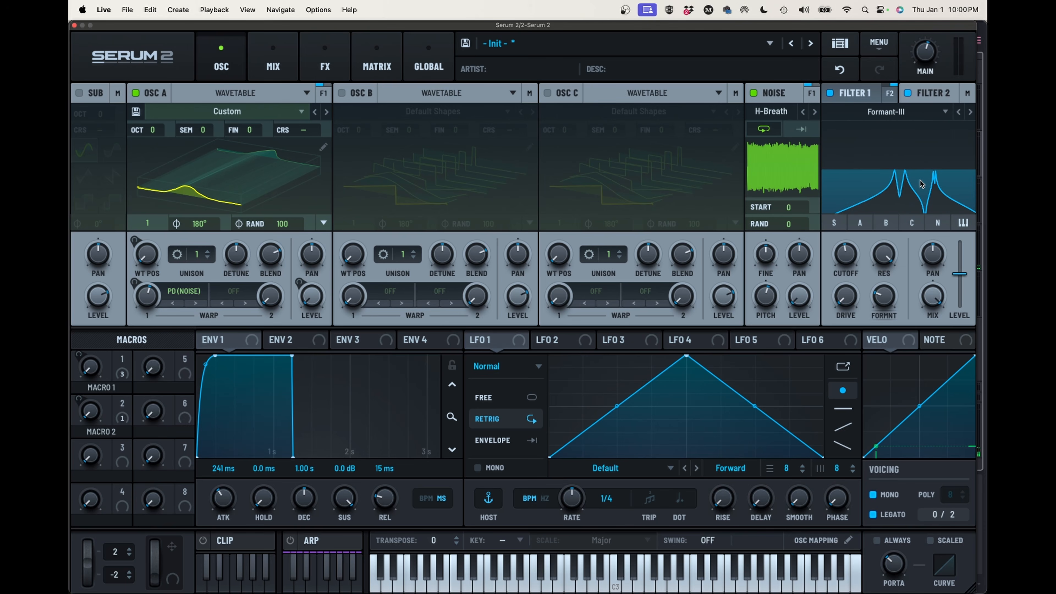
click(958, 226)
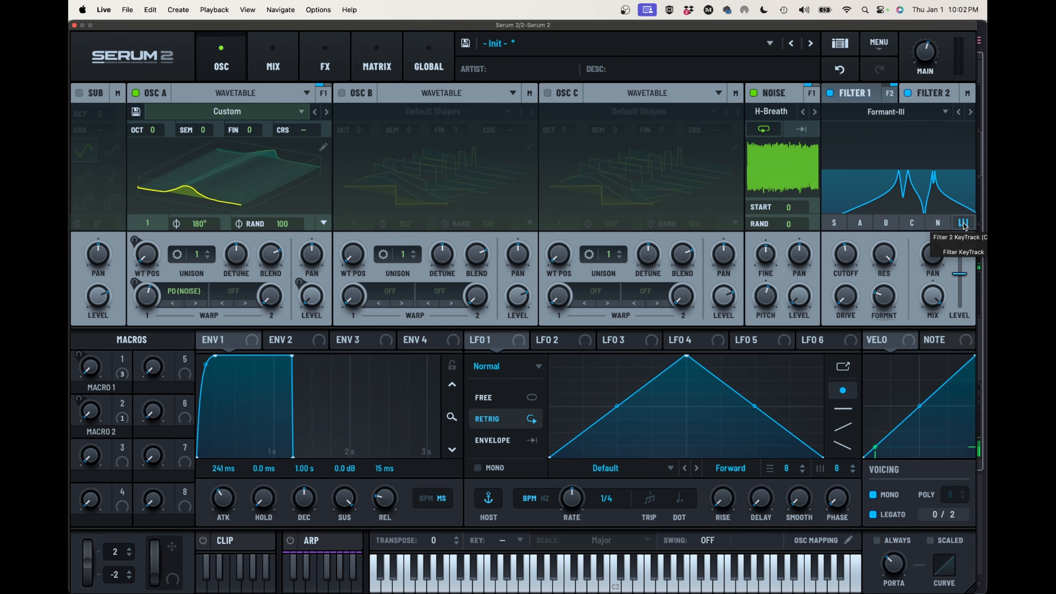
Lower Filter 2's cutoff to about 41 Hz and assign the mod wheel to modulate it
mouse_move(848, 250)
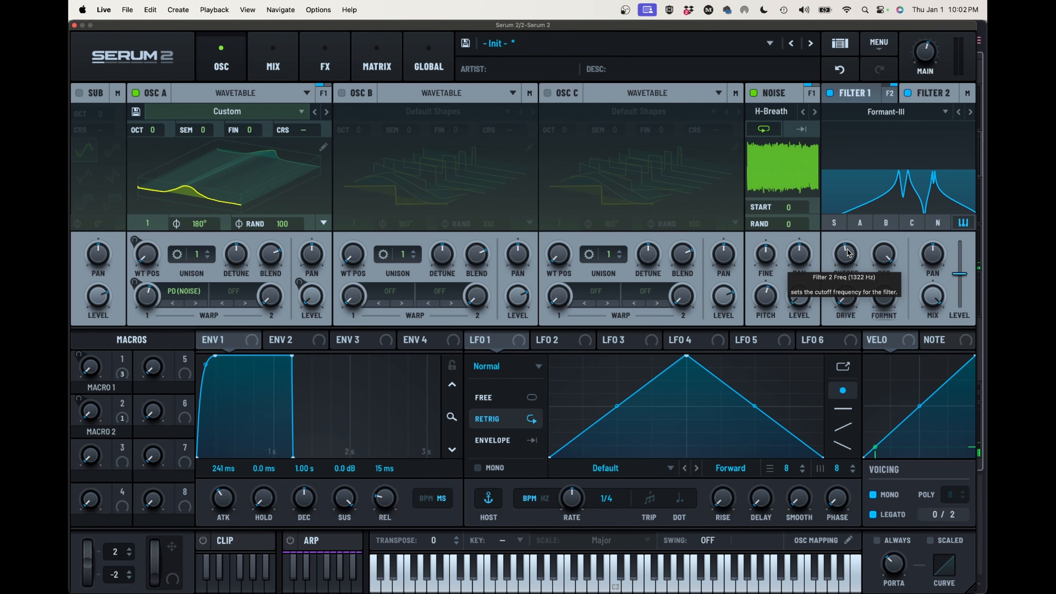
drag(847, 249, 850, 342)
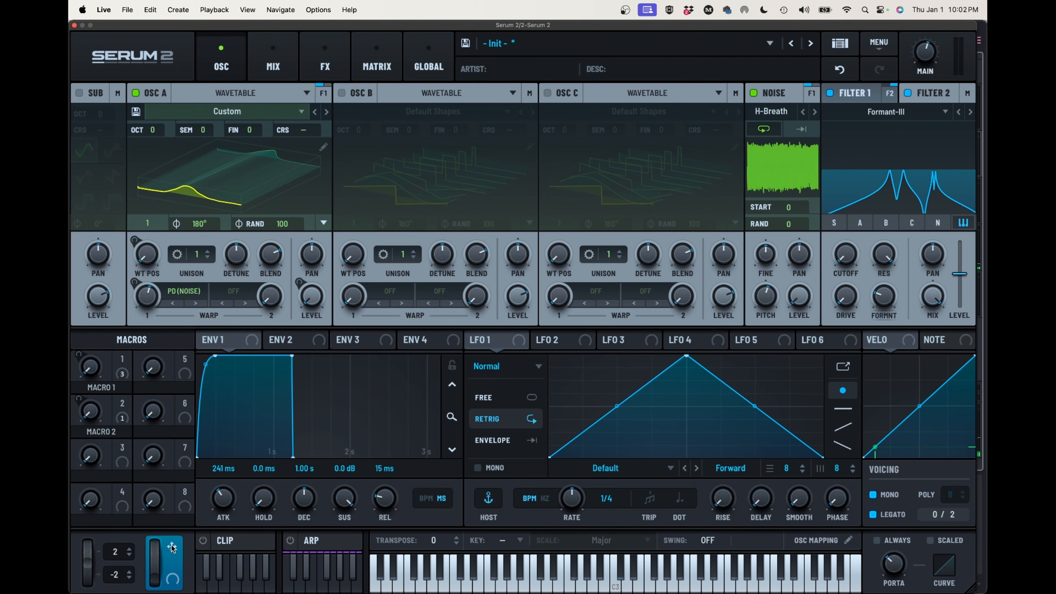
drag(171, 547, 844, 254)
mouse_move(834, 242)
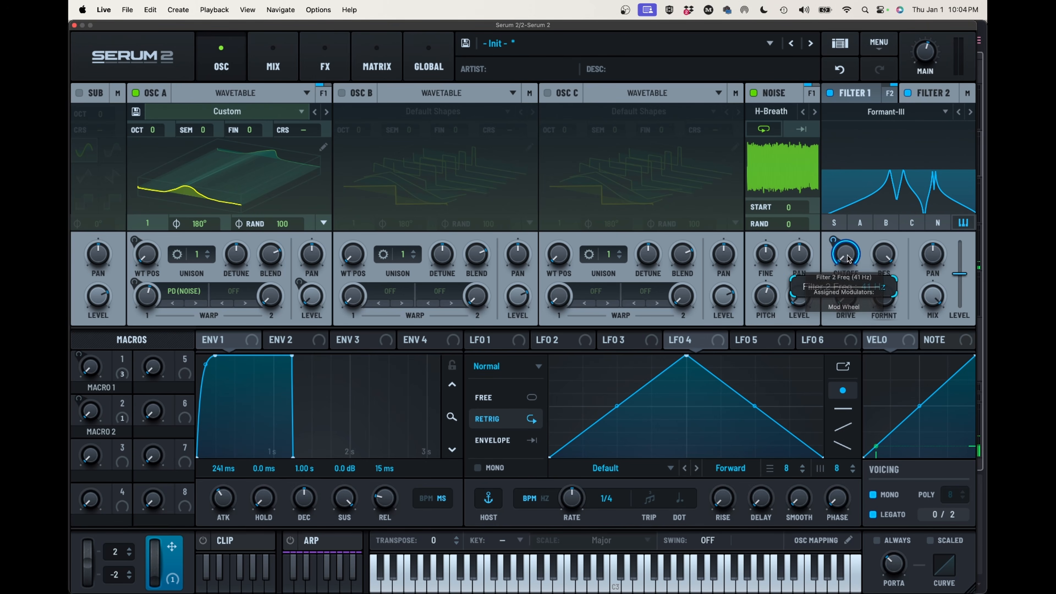
Raise Filter 2's cutoff back to mid-range and remove its Mod Wheel modulator
drag(848, 255, 866, 186)
right_click(833, 241)
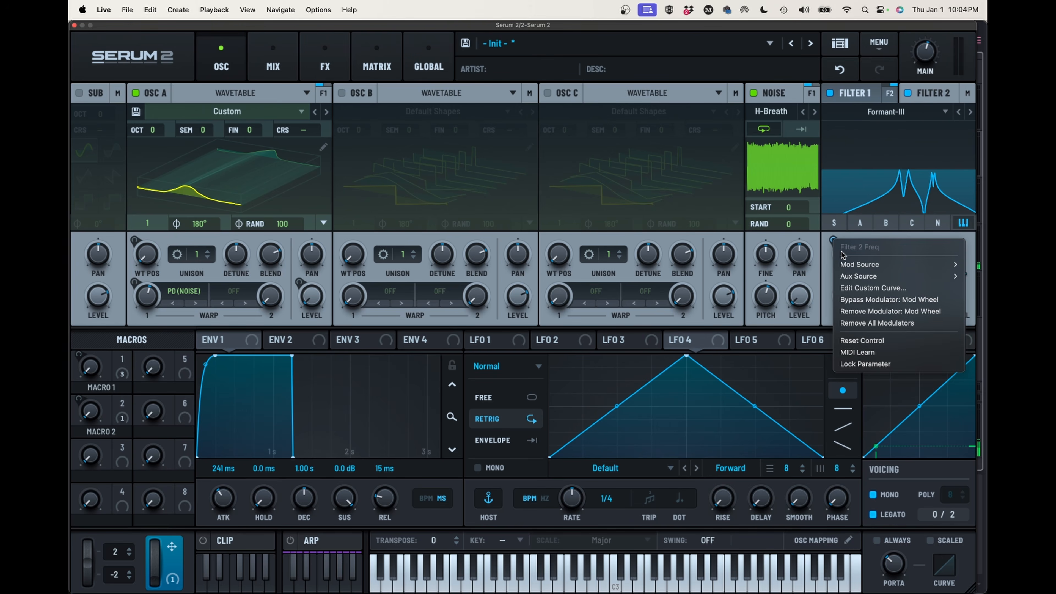
click(872, 312)
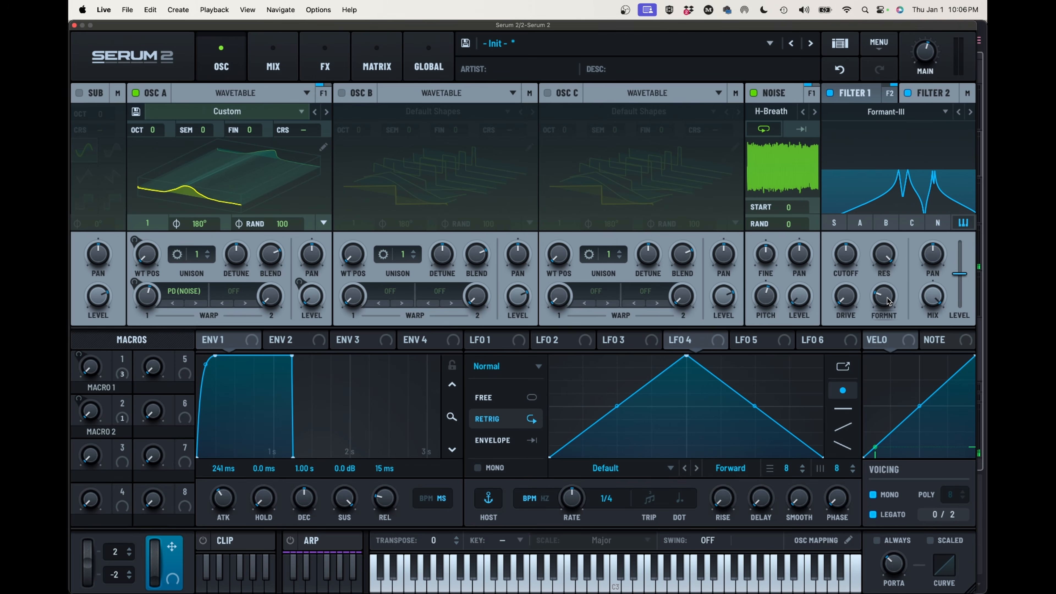
Try several formant variations on Filter 2 between its minimum and mid-range, settling at about 28%
drag(887, 302, 887, 285)
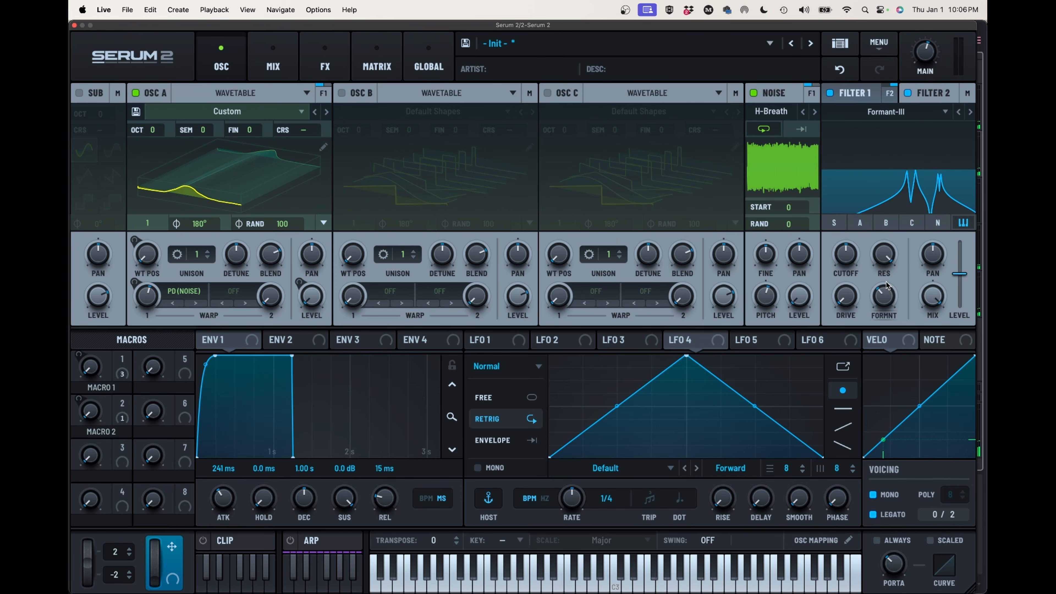
drag(883, 288, 882, 320)
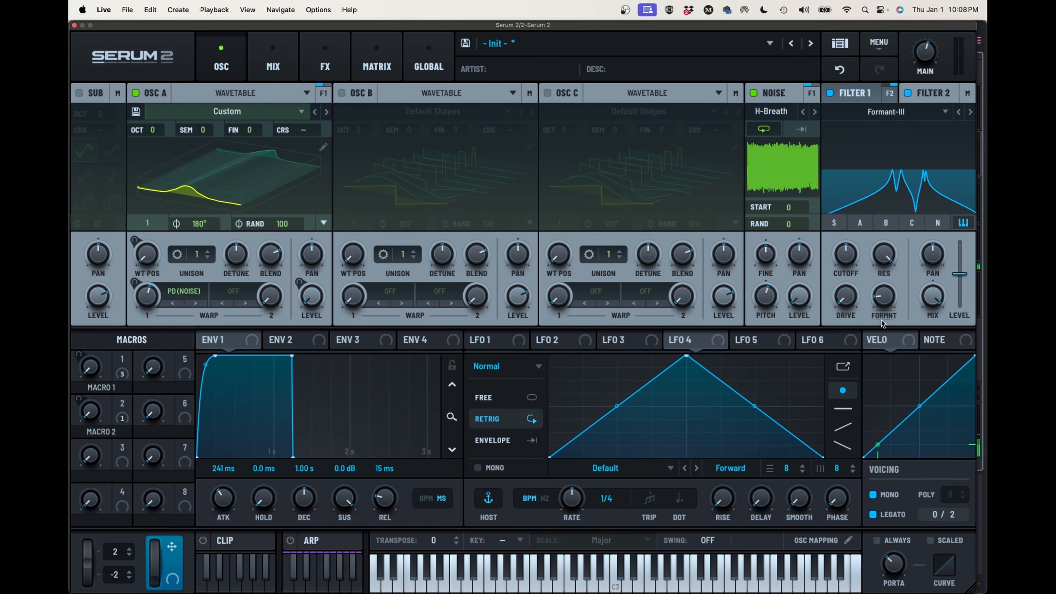
drag(880, 297, 887, 282)
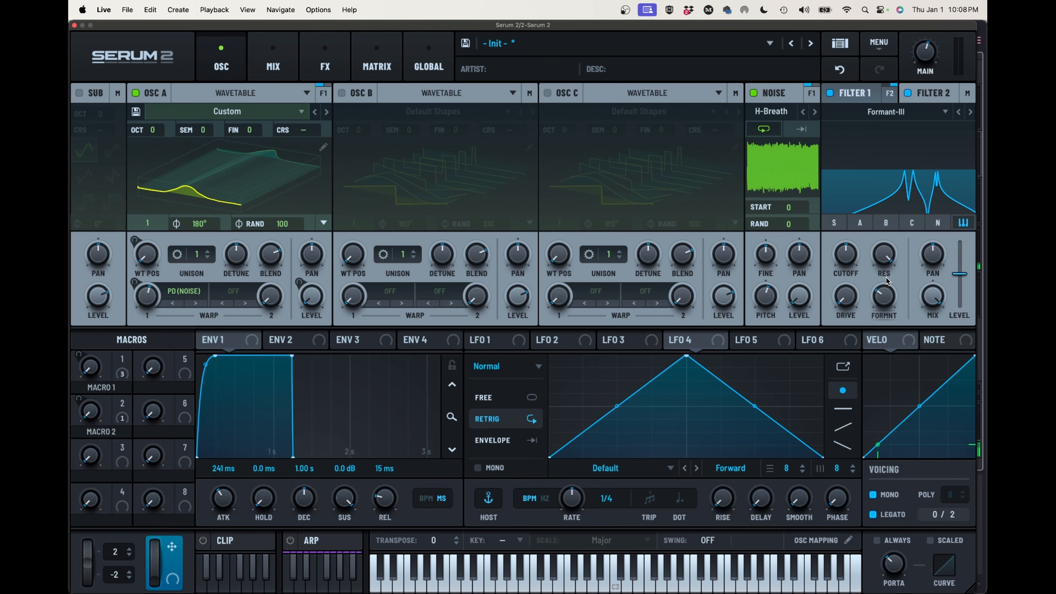
drag(882, 293, 887, 289)
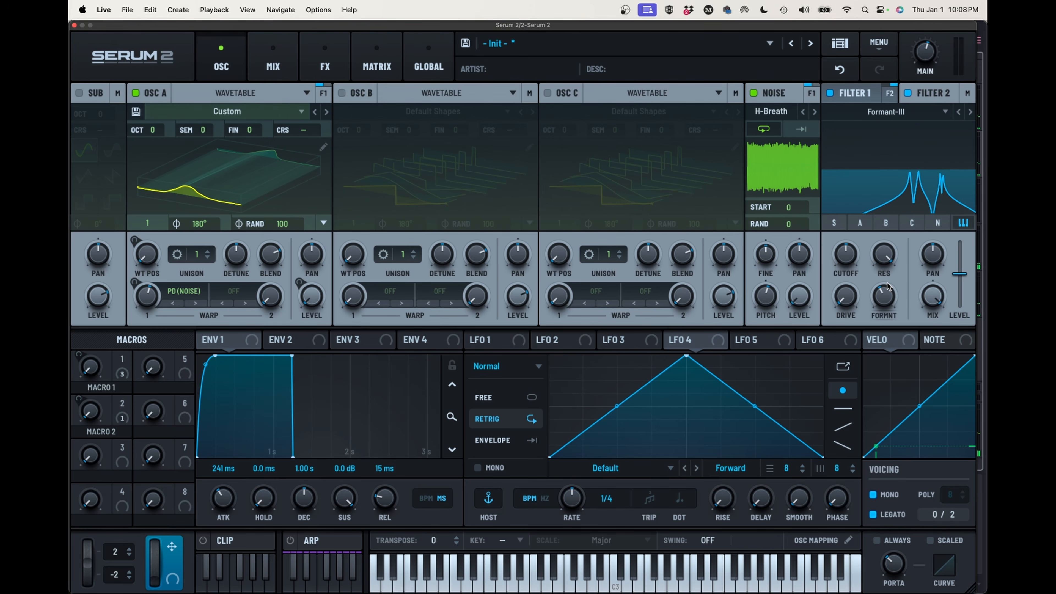
drag(888, 286, 884, 281)
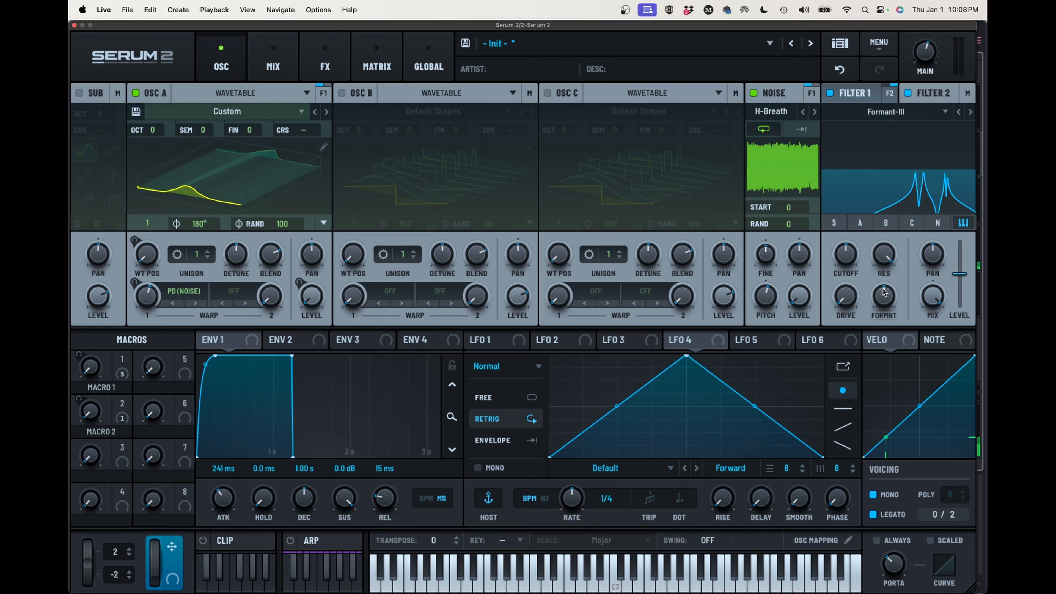
drag(885, 293, 876, 368)
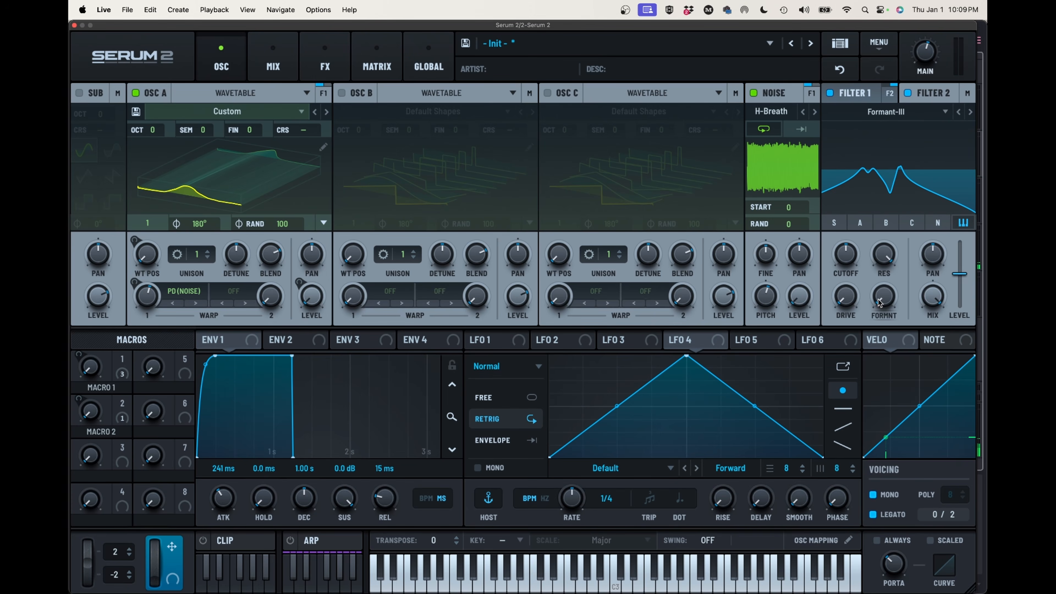
drag(881, 303, 881, 296)
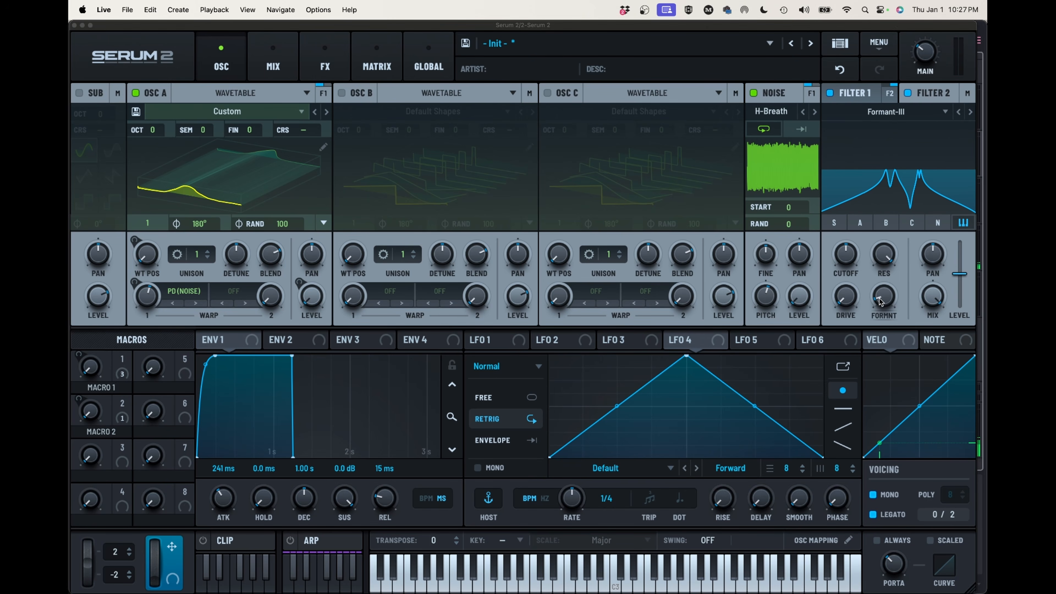
drag(880, 296, 884, 264)
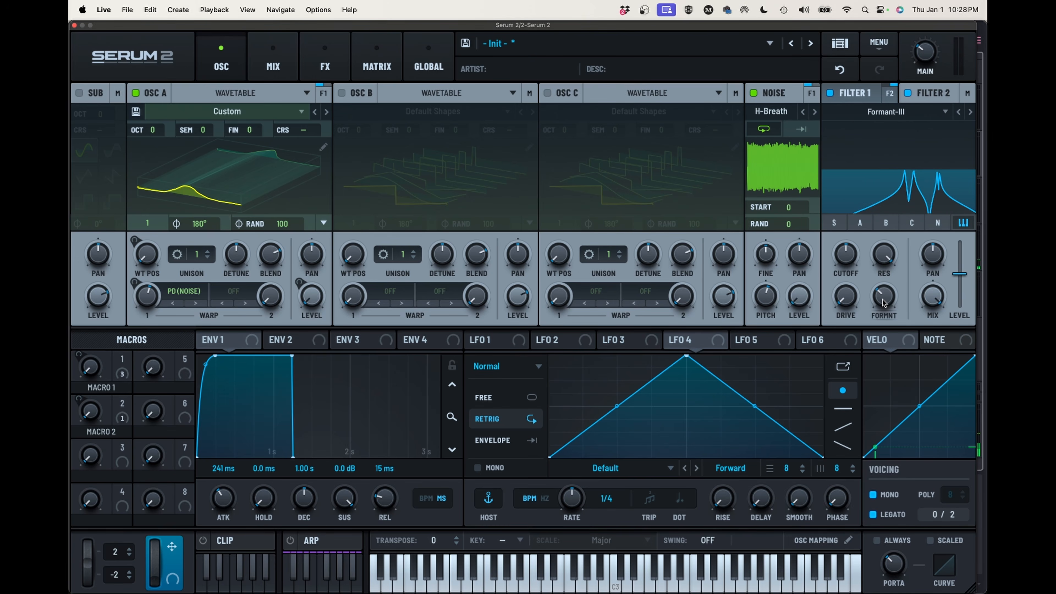
drag(883, 298, 882, 305)
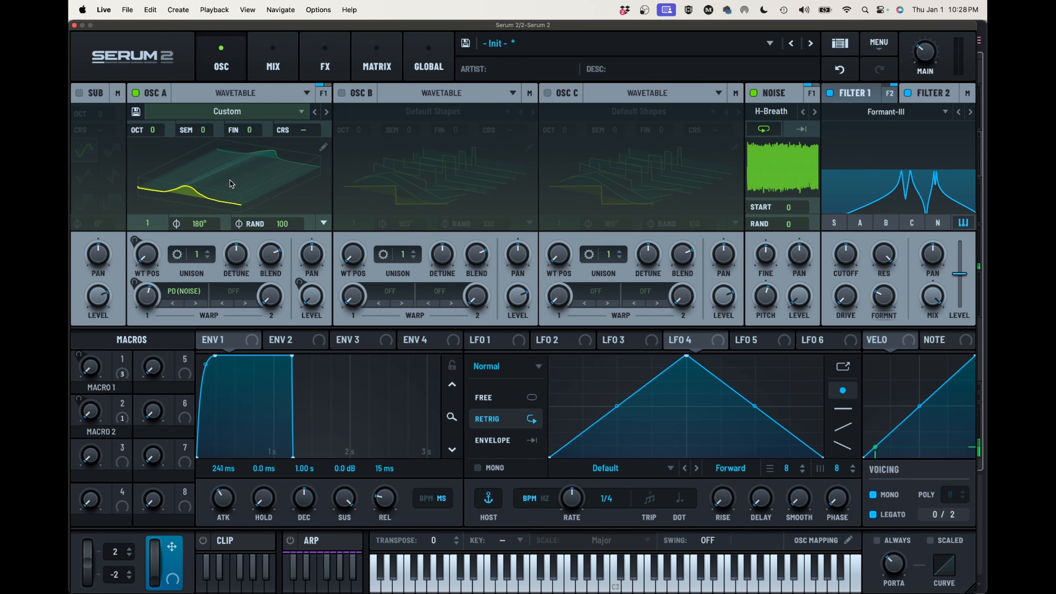
Compare frames 1 and 256 of Oscillator A's custom wavetable in the editor and leave frame 256 selected
click(319, 150)
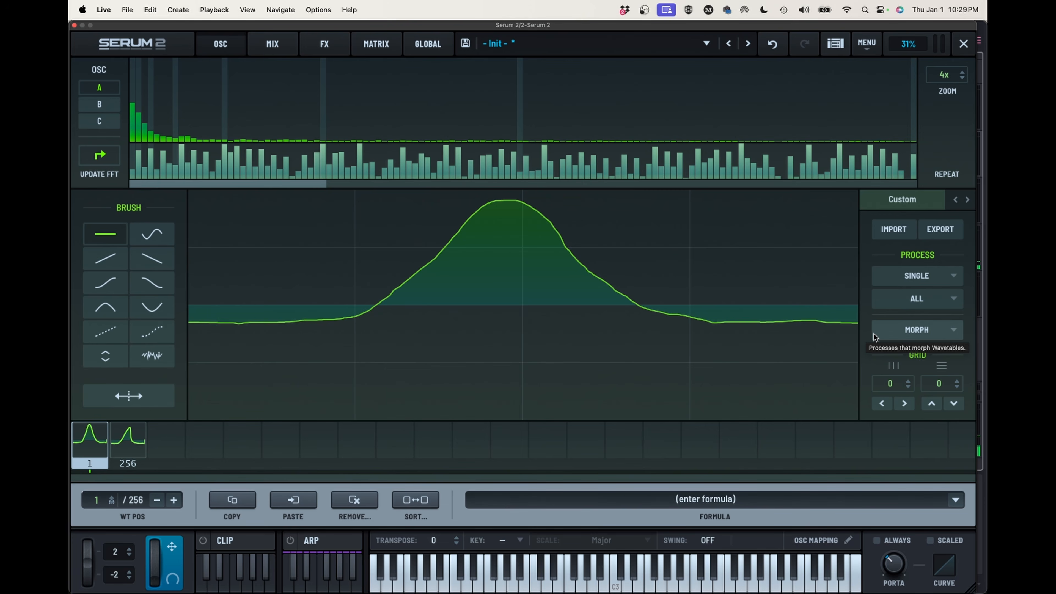
click(123, 444)
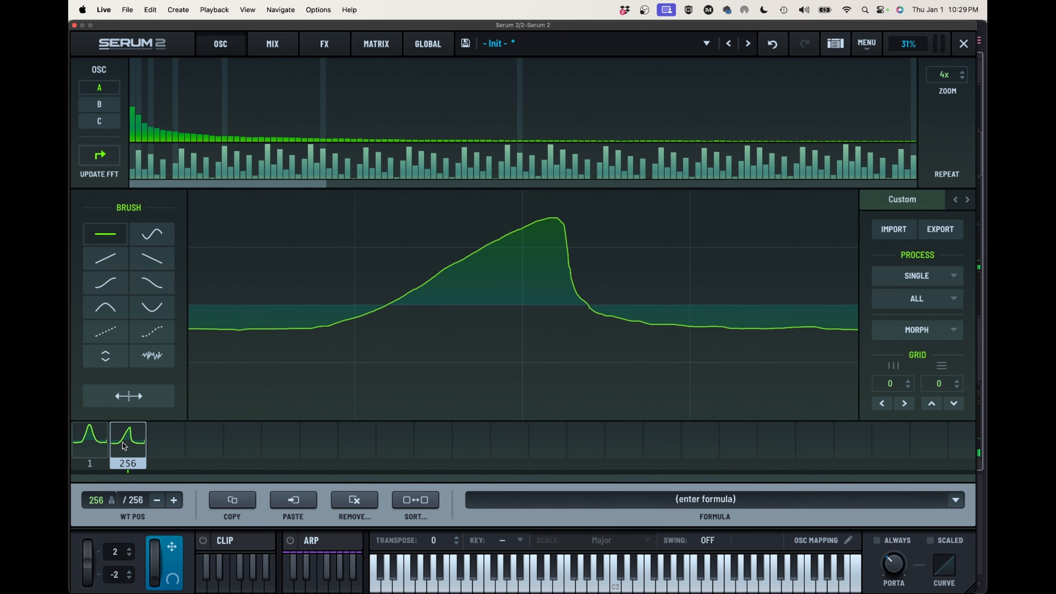
click(89, 442)
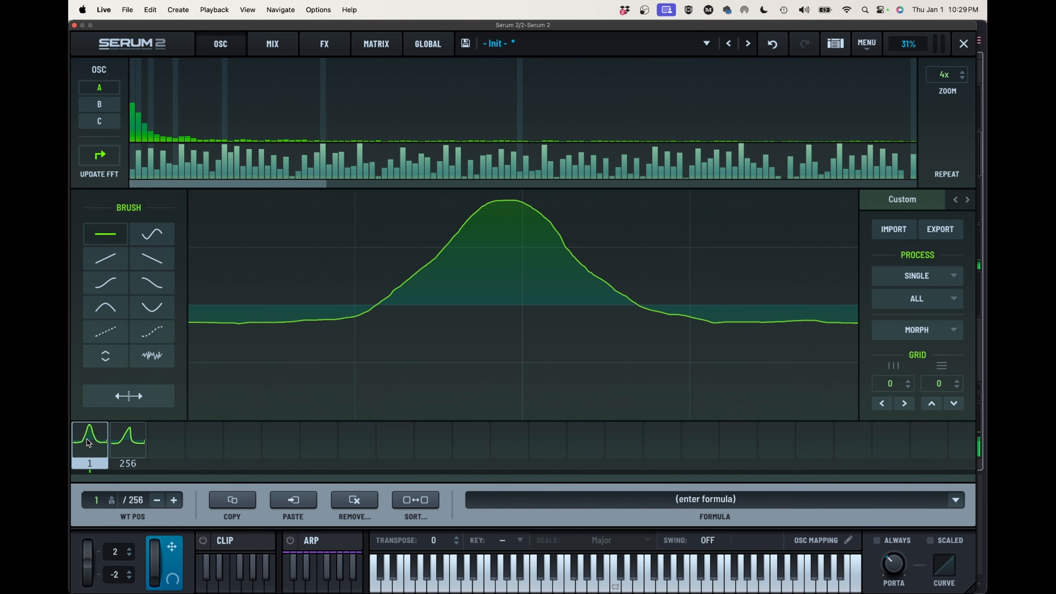
click(119, 442)
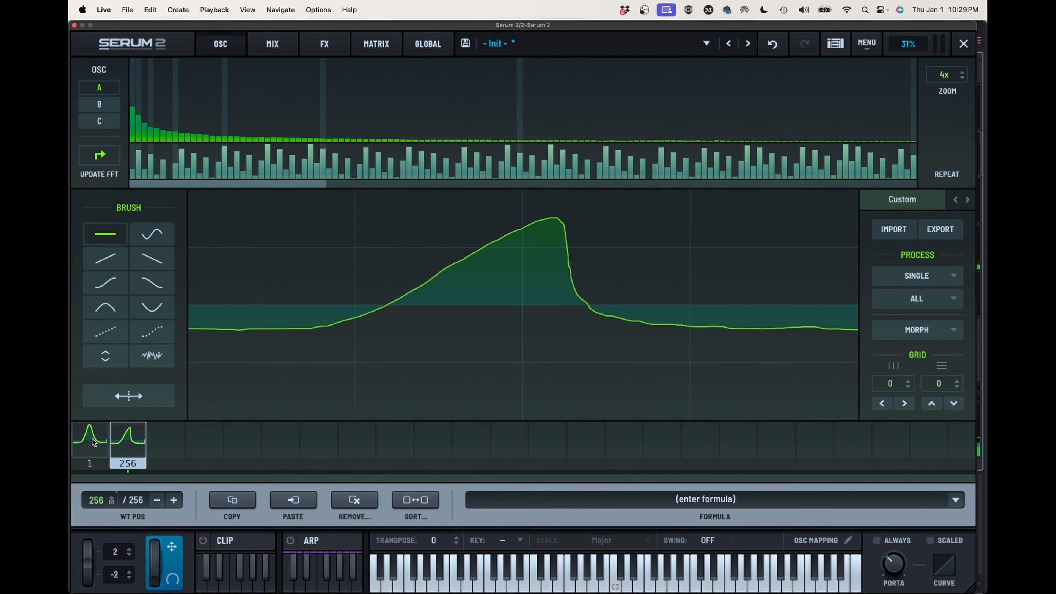
click(92, 442)
click(126, 444)
click(963, 43)
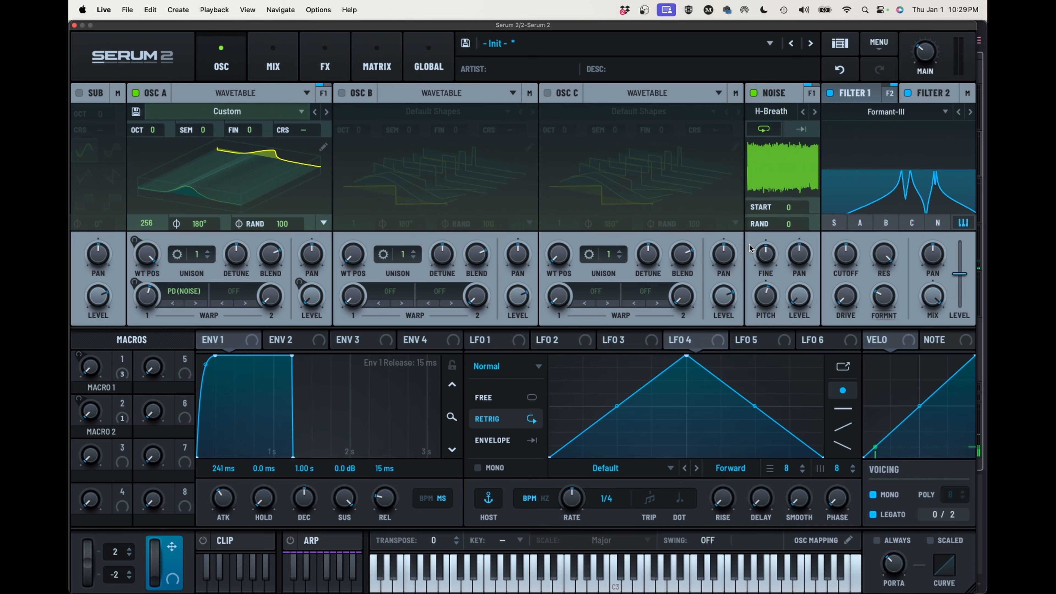
Lower Filter 2's formant variation slightly
mouse_move(889, 294)
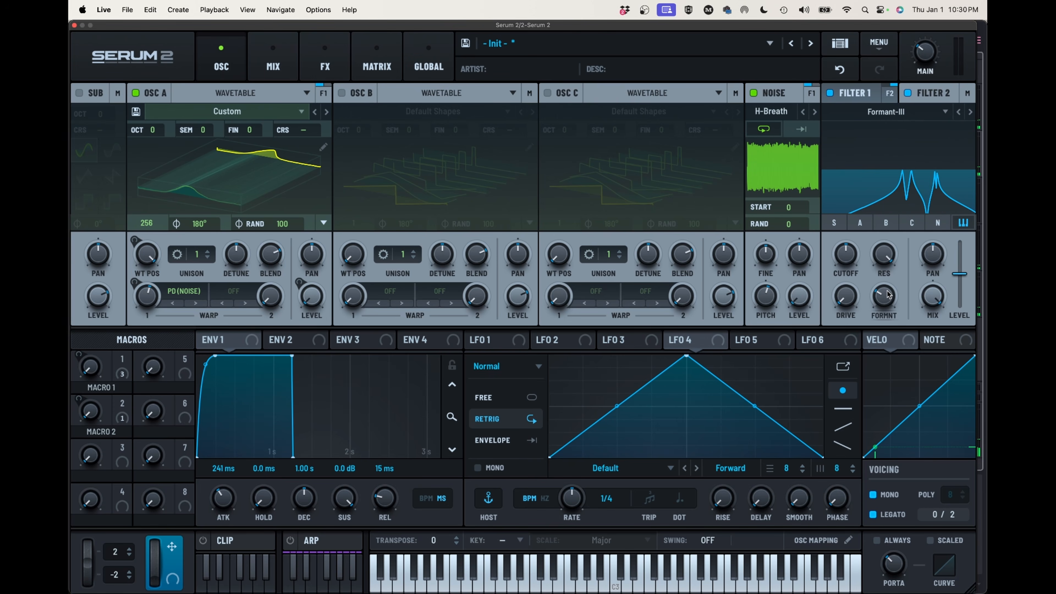
drag(928, 75, 933, 34)
mouse_move(885, 297)
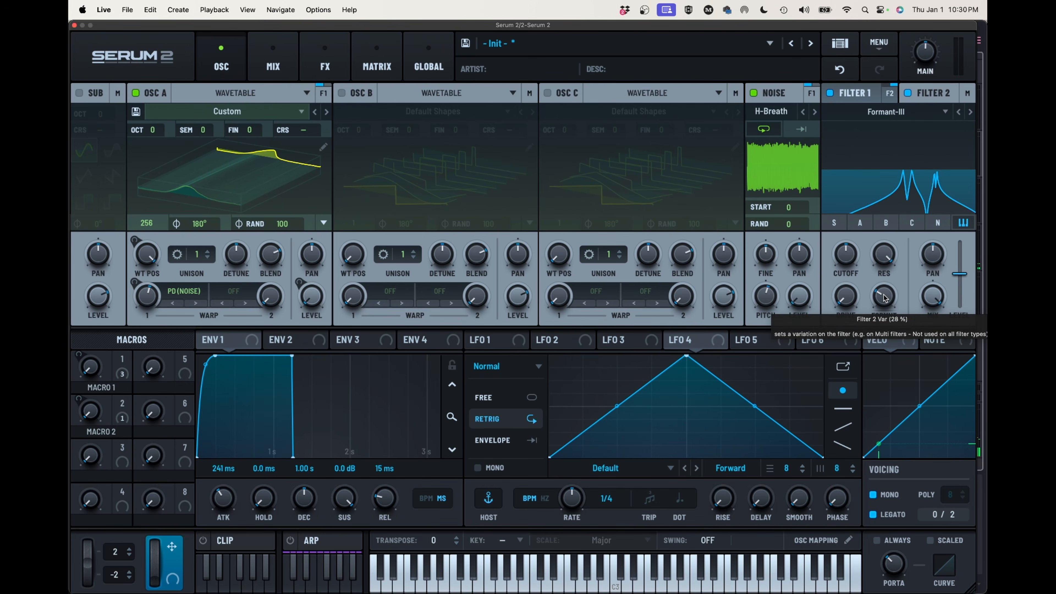
drag(885, 296, 882, 301)
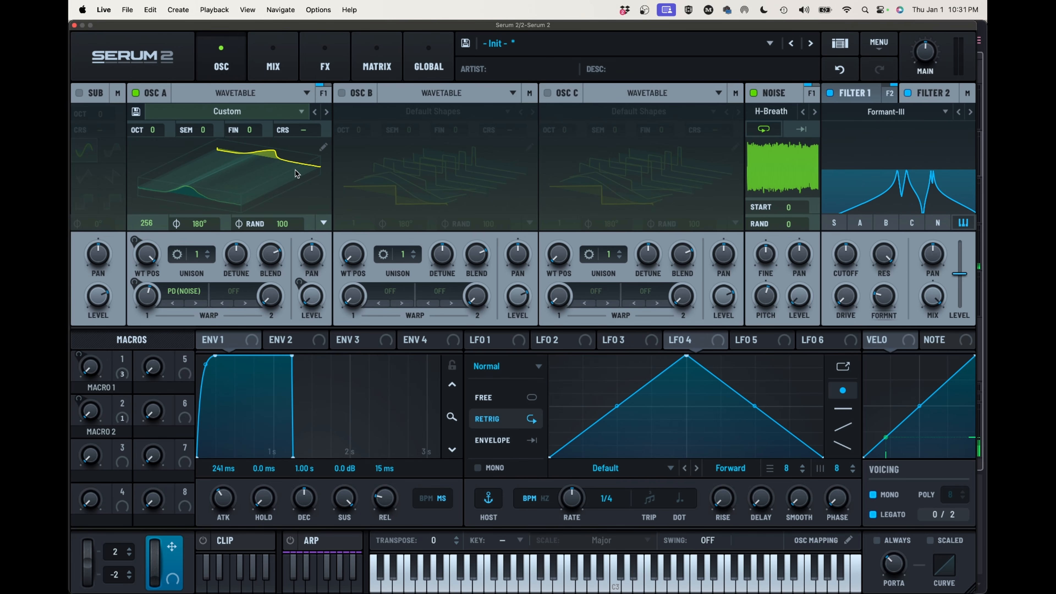
Set Oscillator A's second warp mode to PD (B) and enable Oscillator B as its source
click(239, 292)
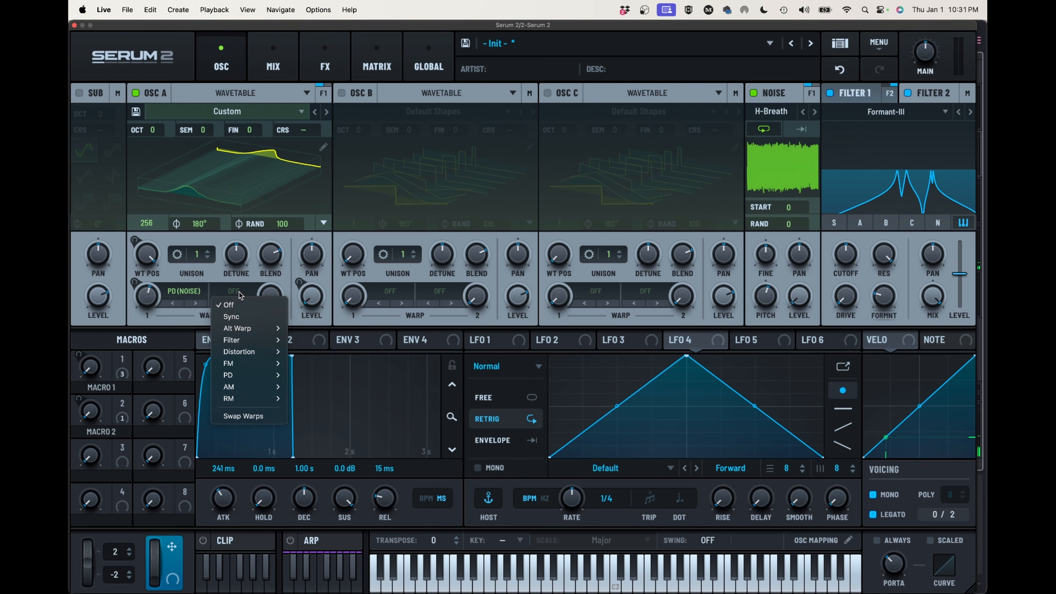
mouse_move(236, 365)
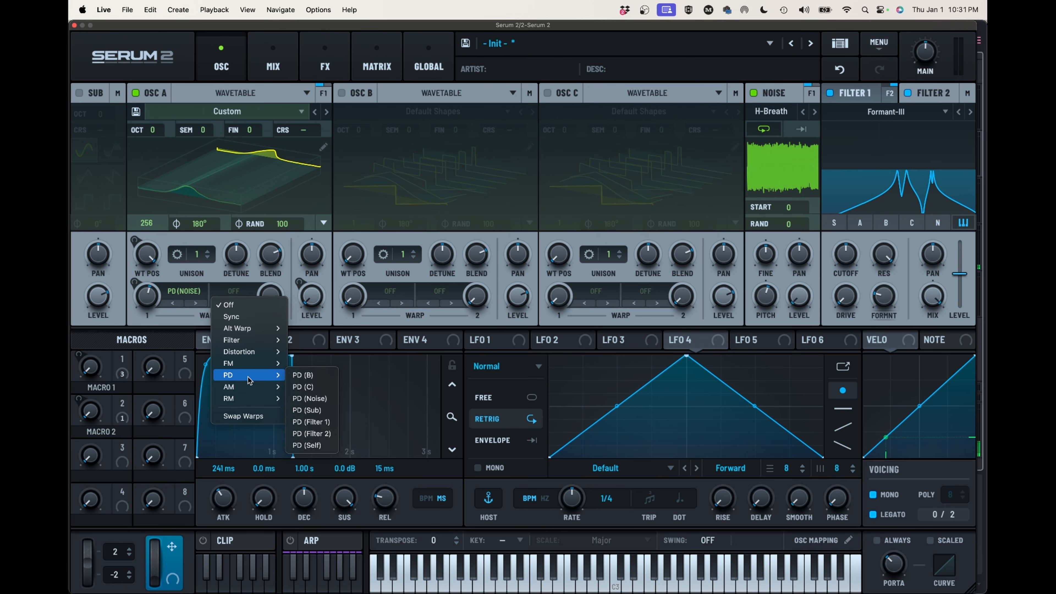
click(306, 376)
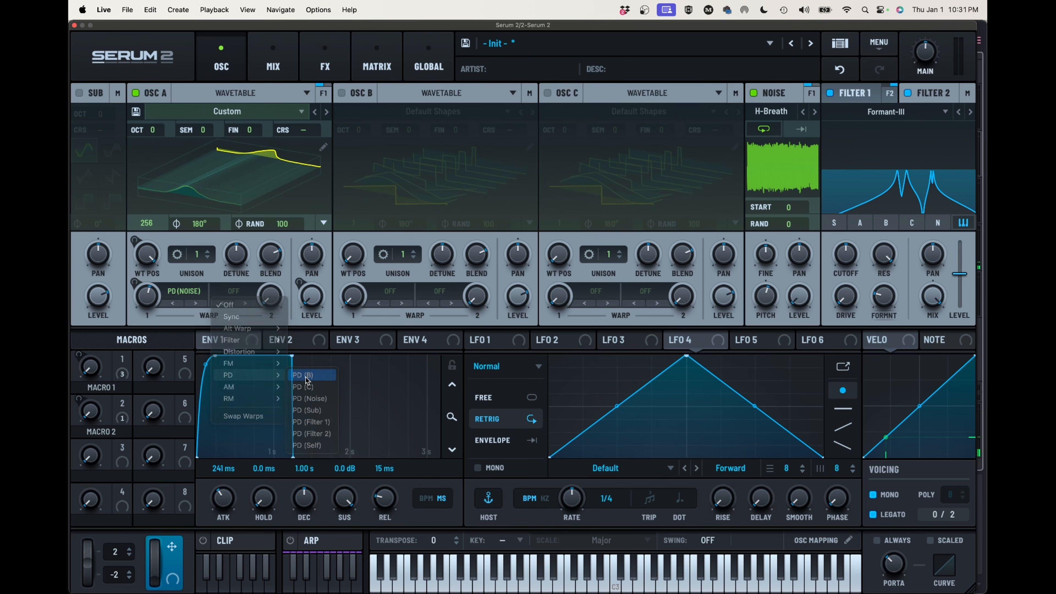
click(341, 93)
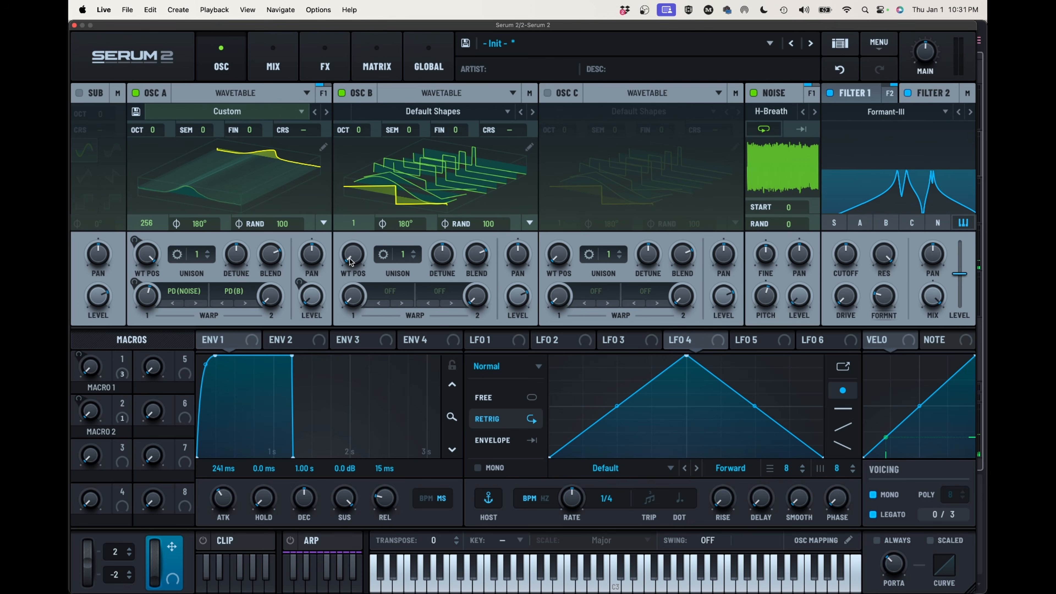
Set Oscillator B to wavetable frame 2, with its level all the way down and its octave at -1
drag(350, 261, 353, 233)
mouse_move(519, 299)
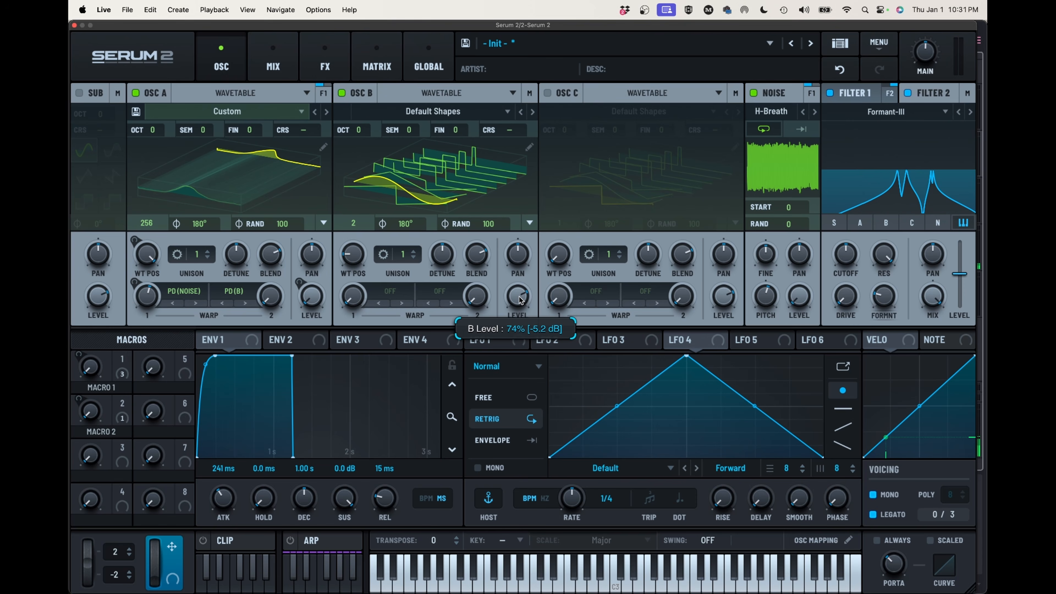
drag(520, 299, 526, 483)
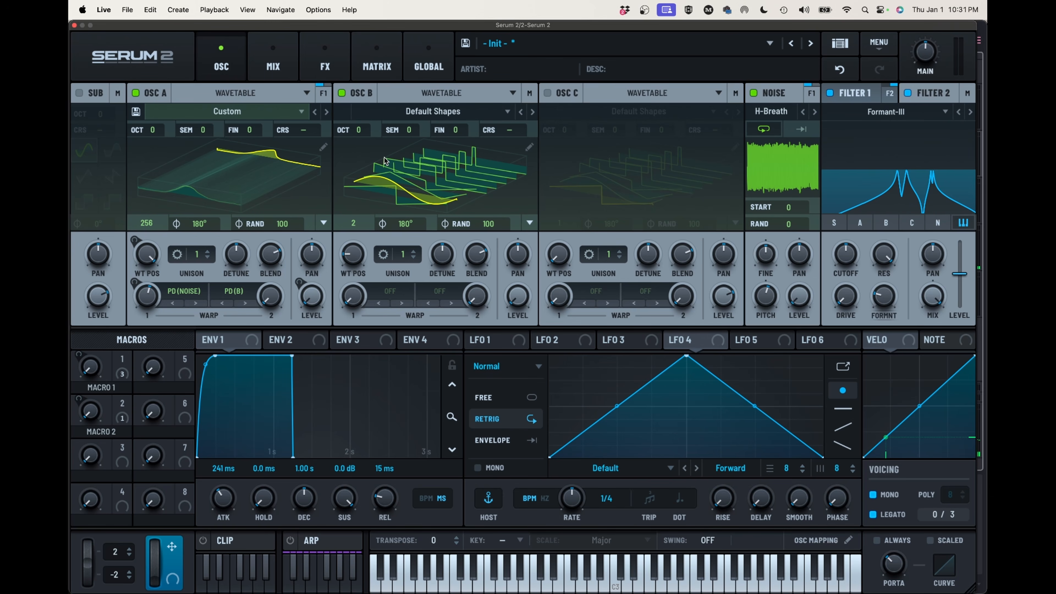
mouse_move(360, 130)
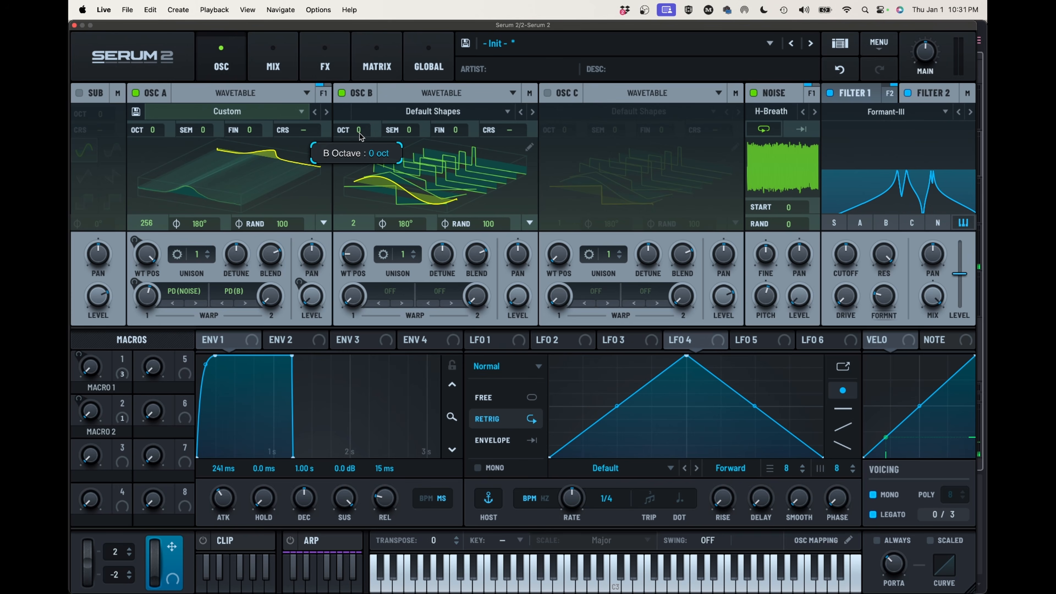
drag(360, 134, 358, 143)
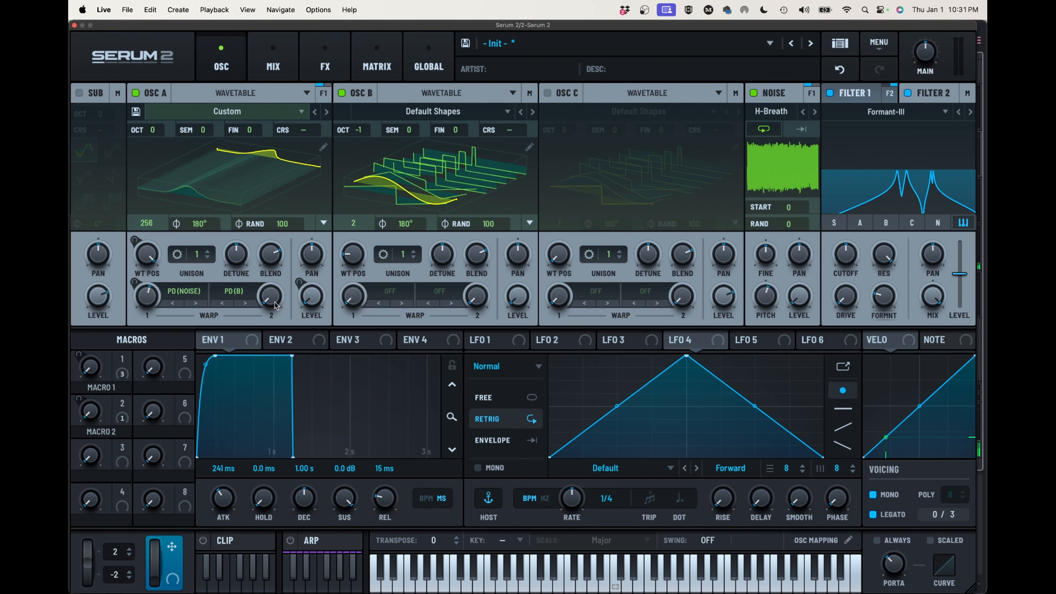
Raise Oscillator A's PD (B) warp amount to roughly a quarter
mouse_move(273, 300)
drag(273, 300, 274, 265)
mouse_move(274, 268)
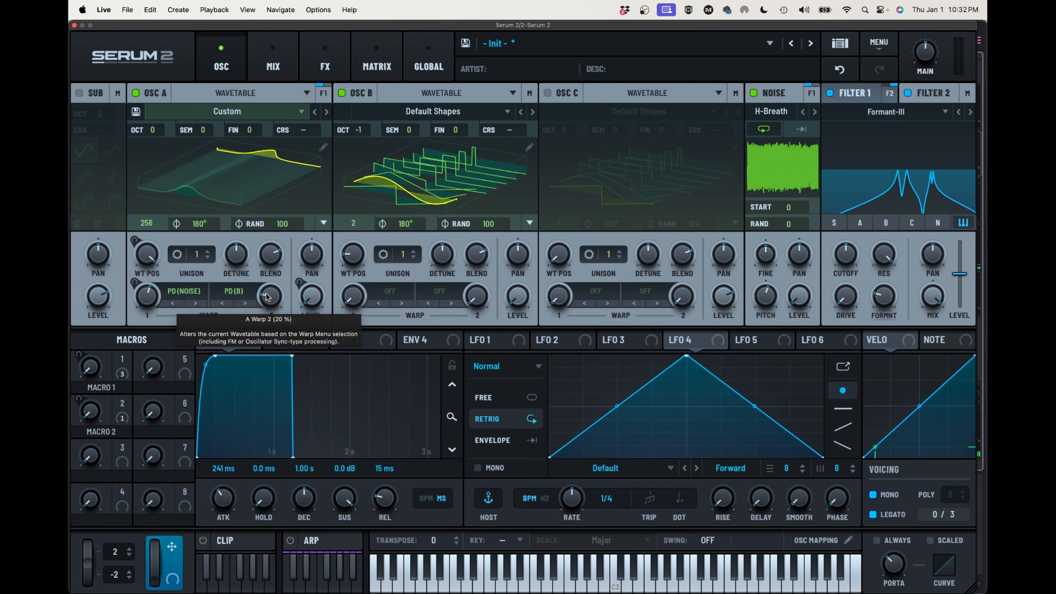
drag(269, 294, 270, 287)
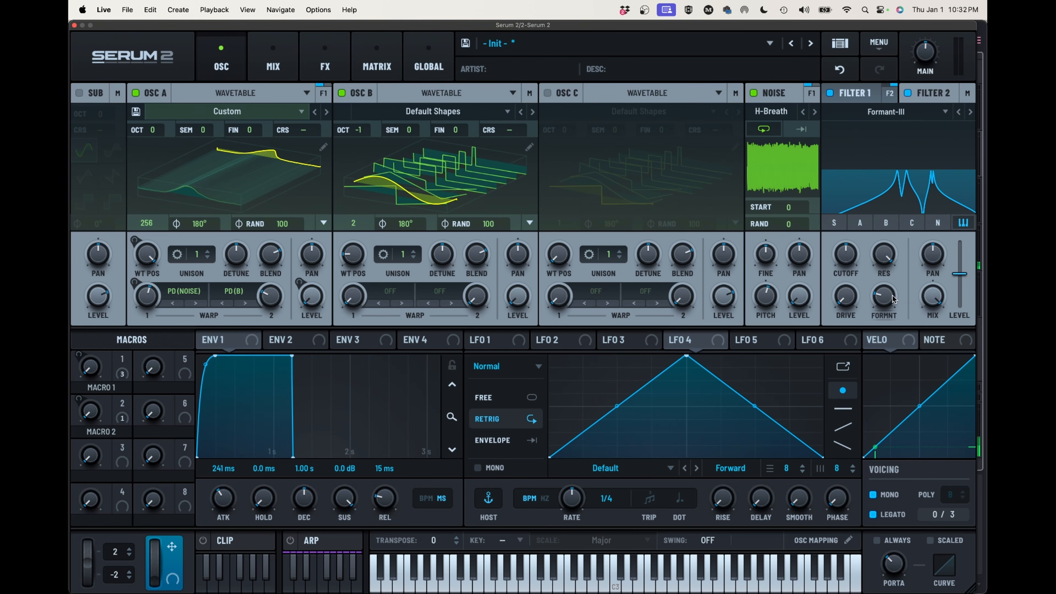
Set Filter 2's formant variation to about 45%
drag(893, 299, 895, 273)
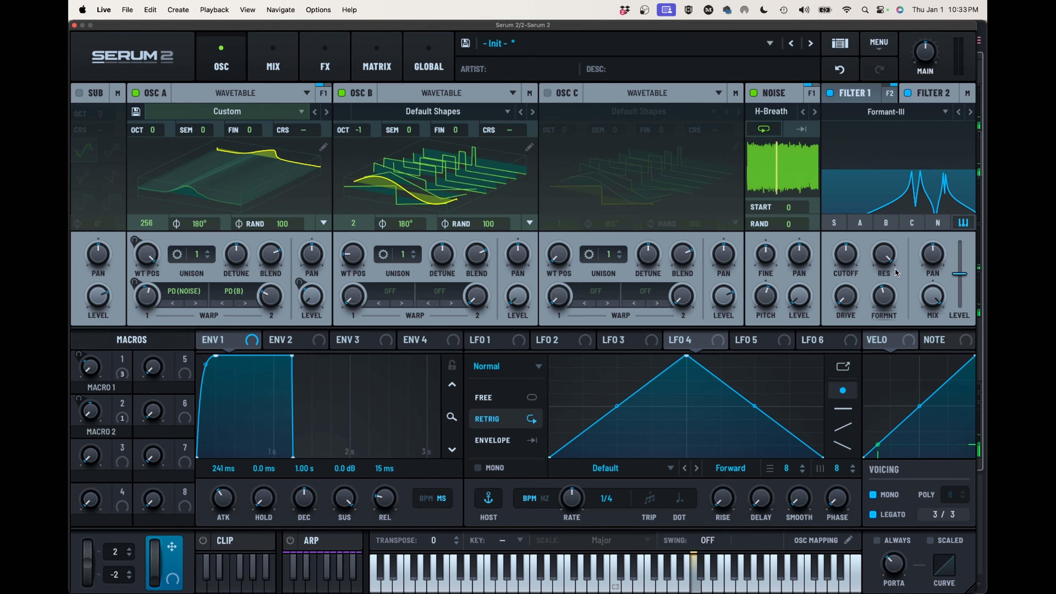
mouse_move(883, 301)
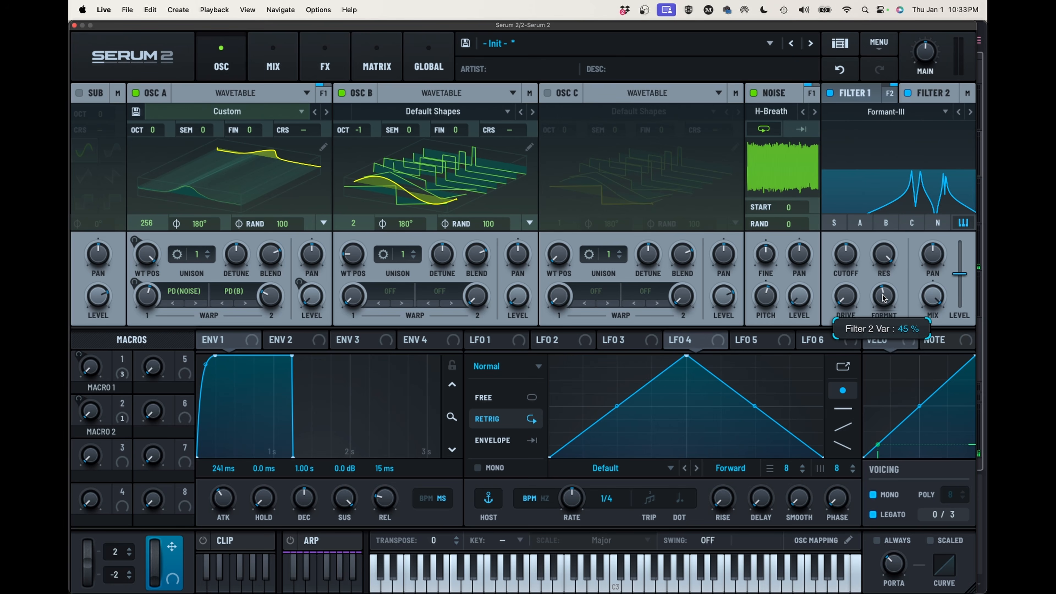
drag(883, 302, 883, 303)
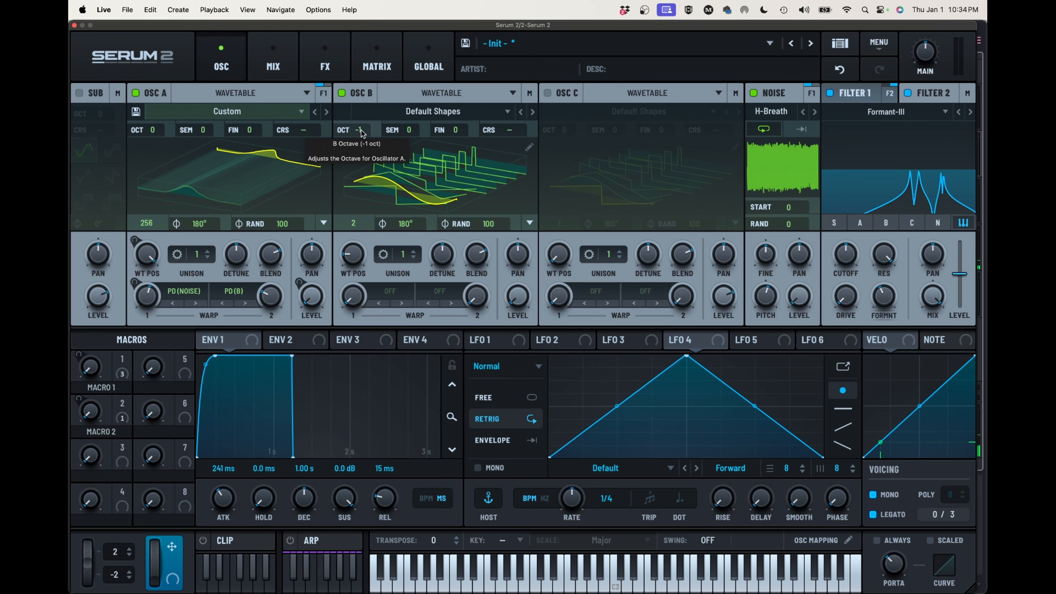
Tune Oscillator B up 4 semitones and 98 cents while sweeping Oscillator A's PD (B) warp amount
mouse_move(270, 293)
drag(270, 292, 278, 273)
drag(404, 130, 408, 117)
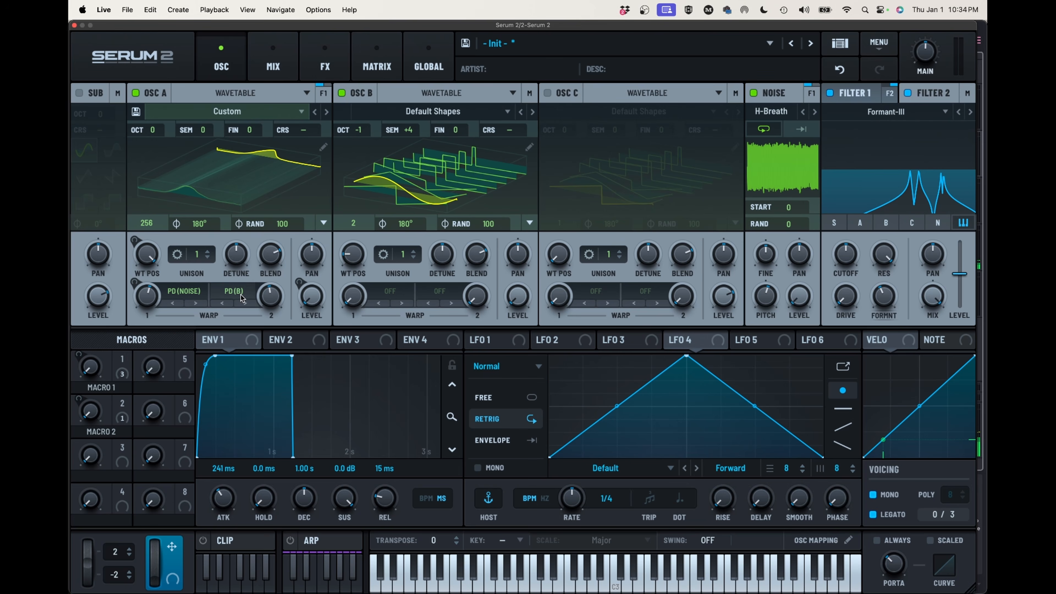
drag(269, 300, 270, 294)
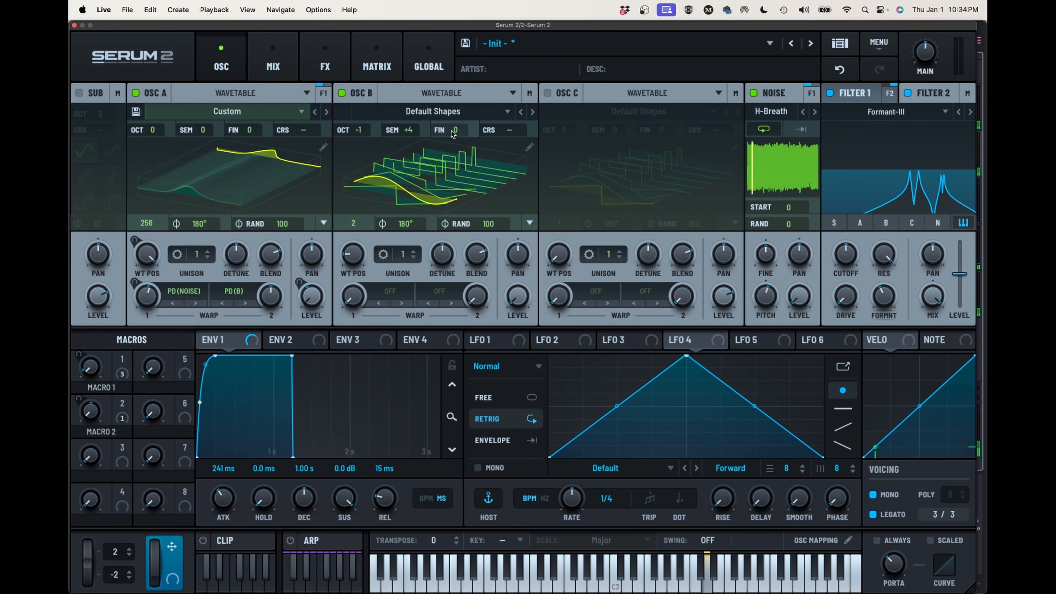
drag(453, 138, 470, 54)
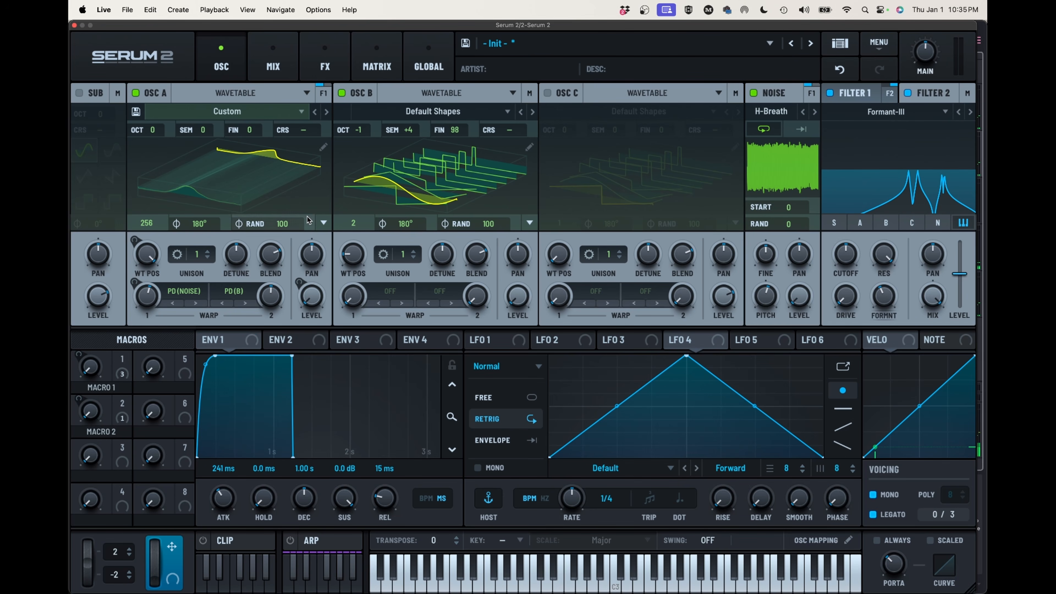
drag(271, 292, 264, 348)
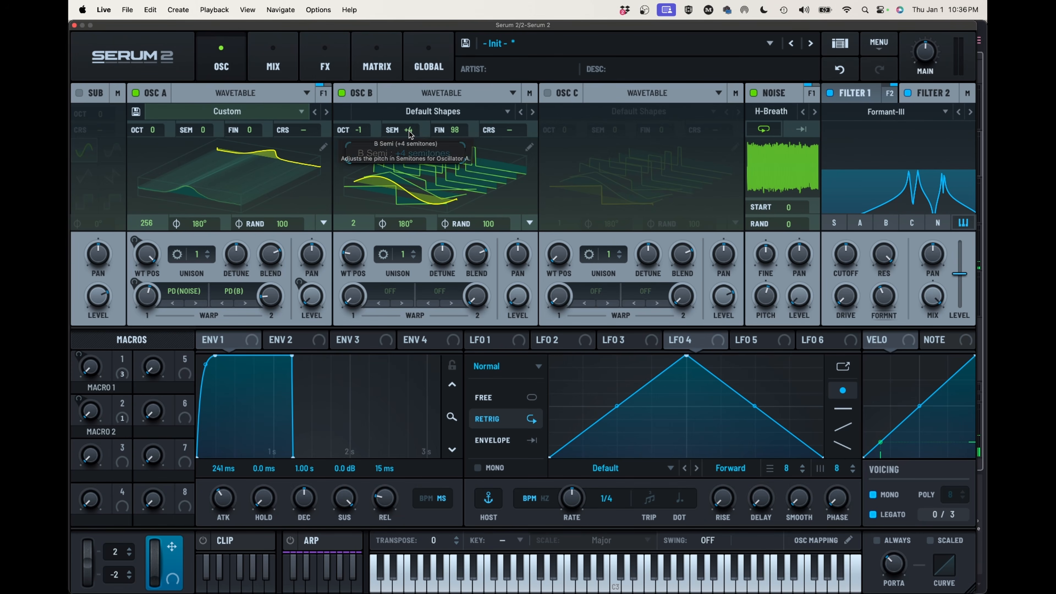
Set Oscillator B's tuning to +8 semitones and 84 cents fine
scroll(410, 132, up, 2)
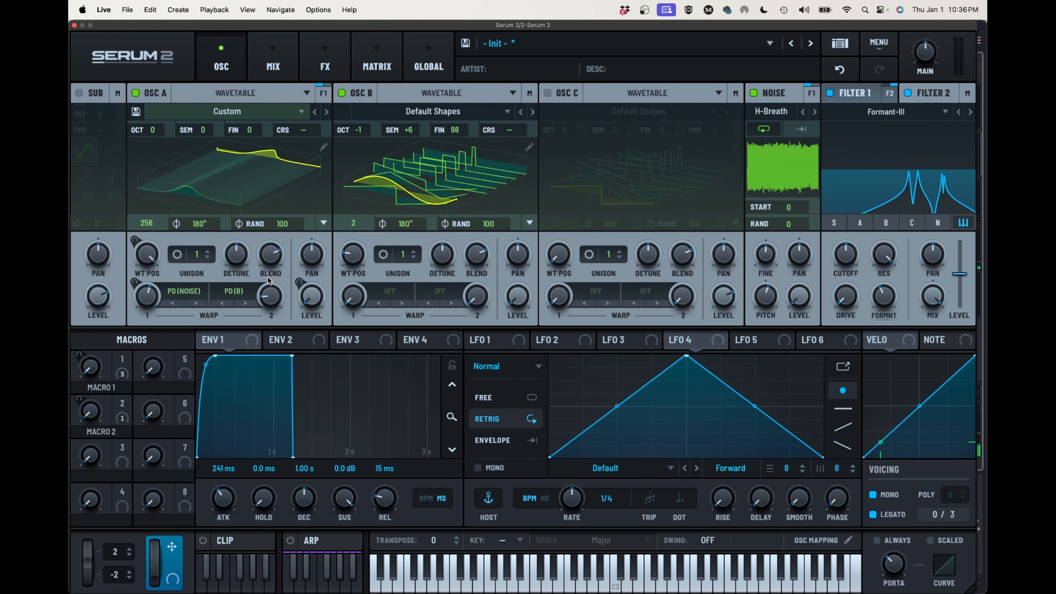
drag(270, 302, 278, 246)
scroll(417, 127, up, 2)
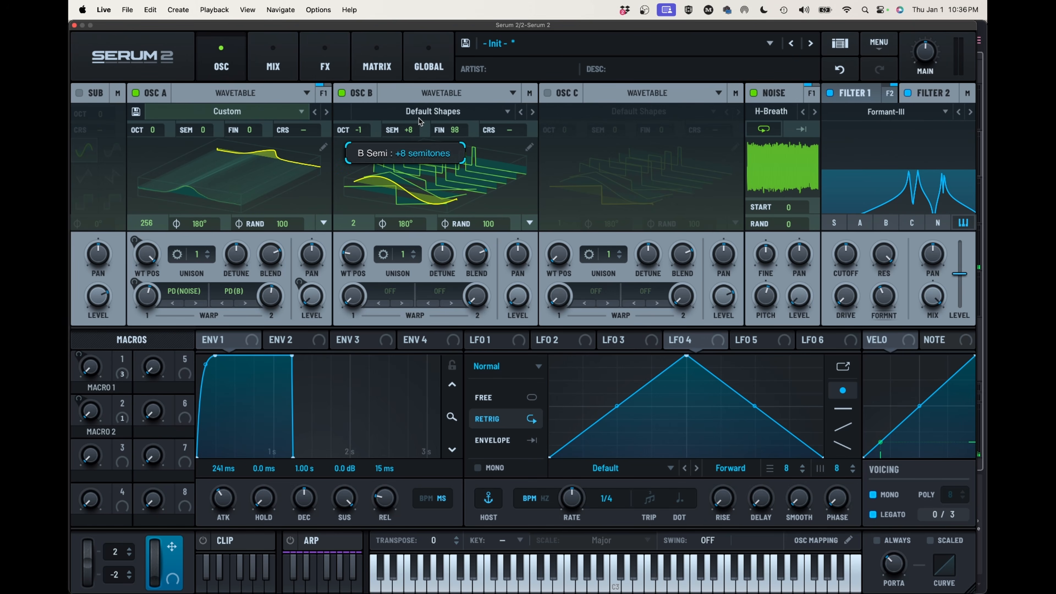
scroll(448, 126, down, 11)
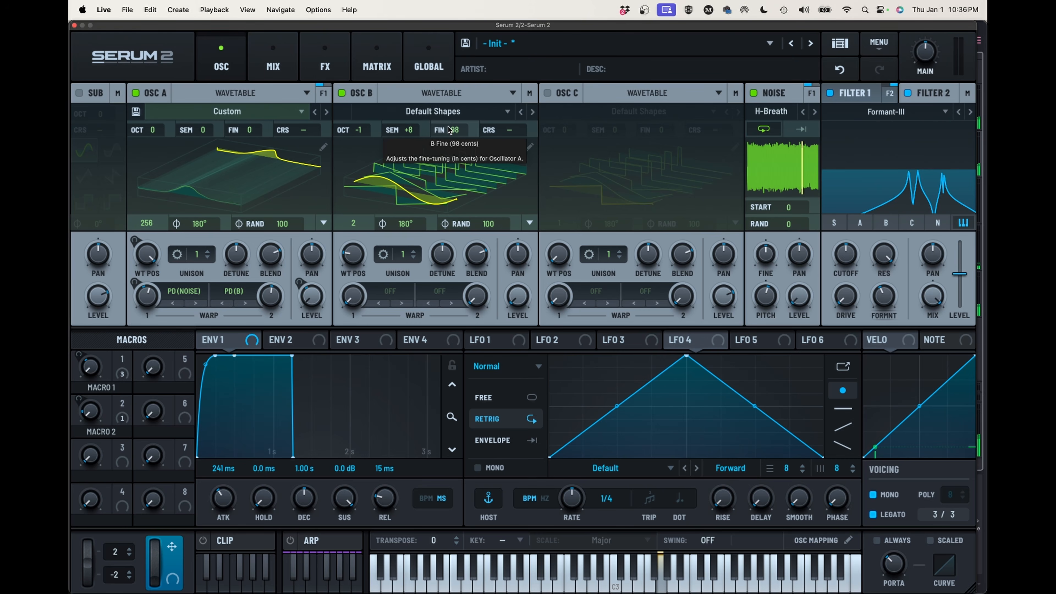
scroll(449, 137, down, 1)
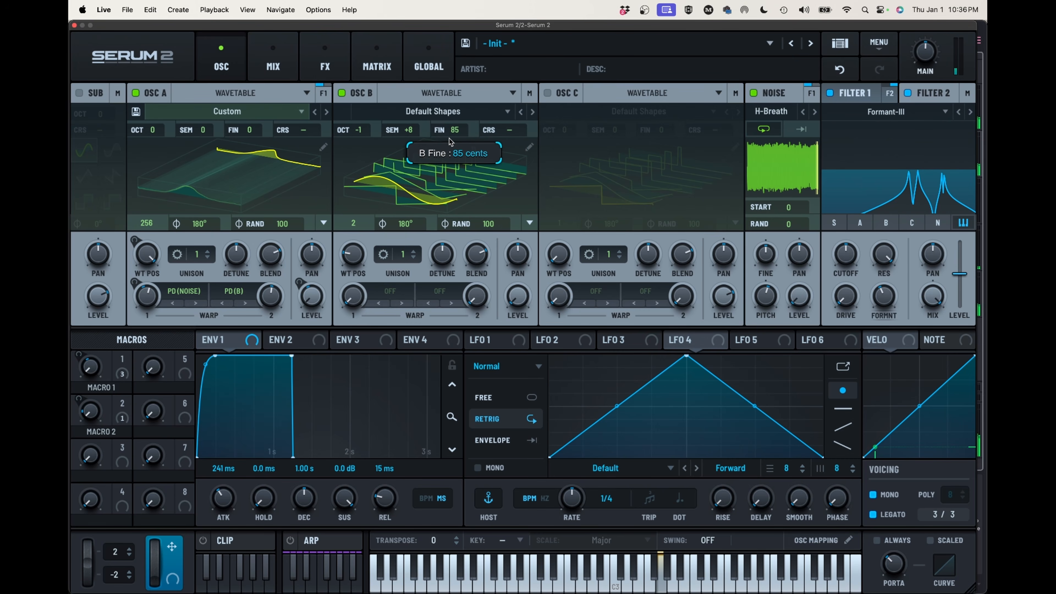
scroll(449, 138, down, 2)
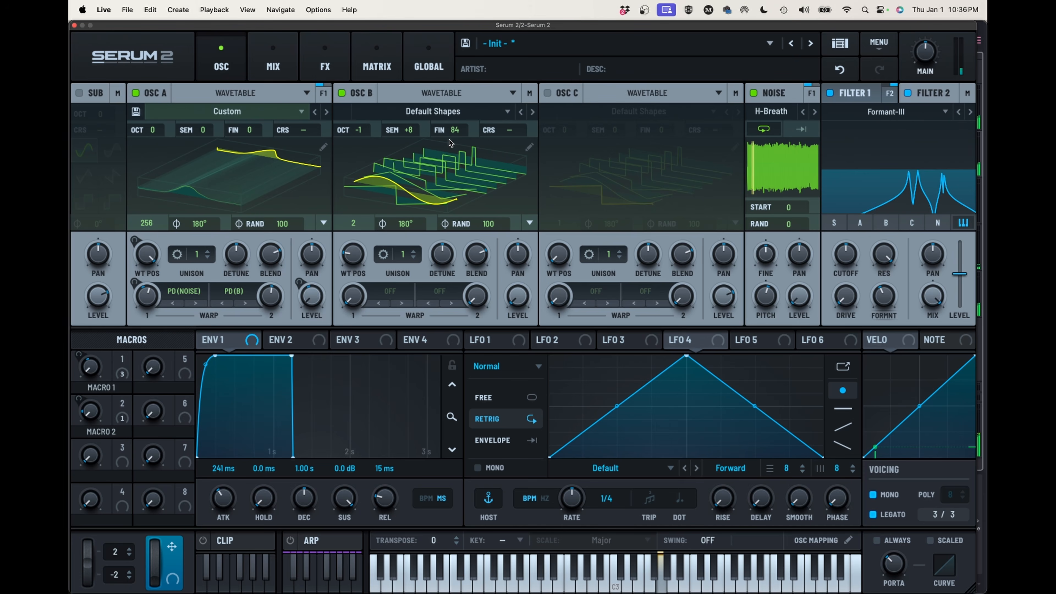
Set Oscillator A's PD (B) warp amount to 16% and lower the Formant-III filter's formant variation
mouse_move(266, 296)
drag(267, 296, 261, 356)
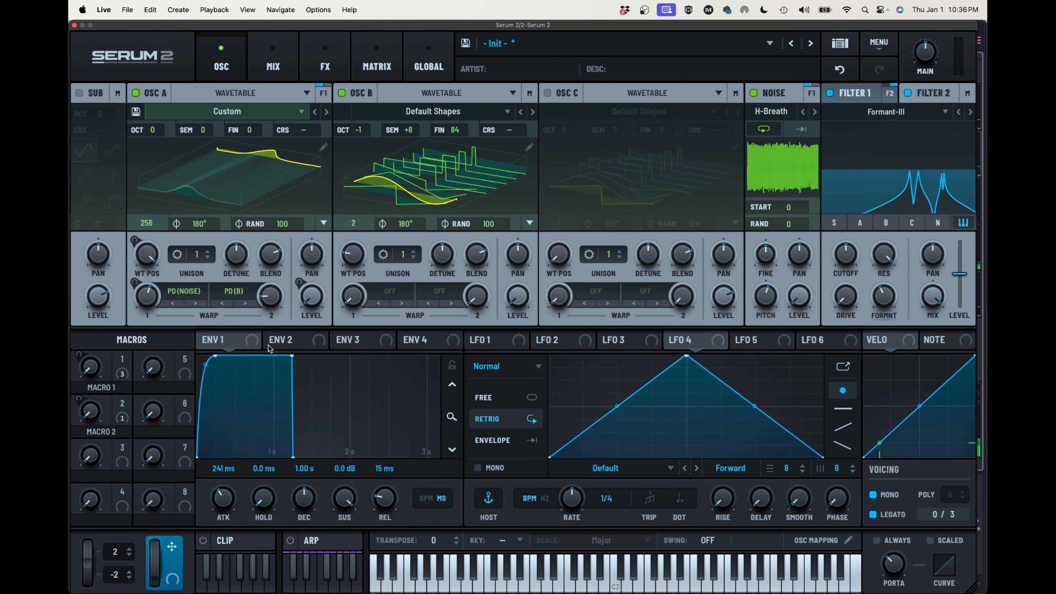
mouse_move(886, 291)
drag(886, 295, 879, 324)
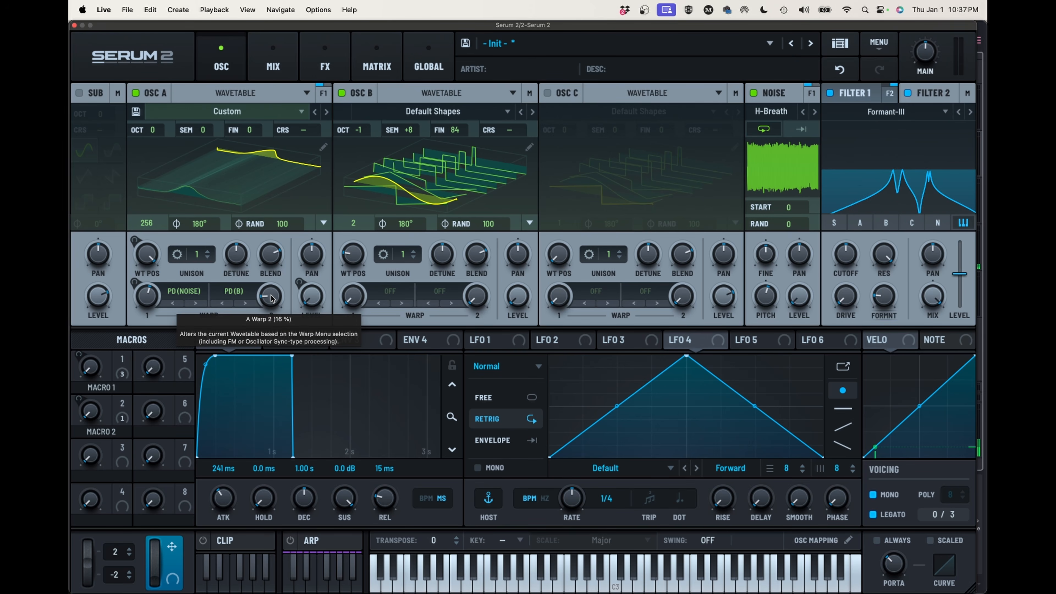
mouse_move(271, 299)
mouse_down()
mouse_move(281, 270)
mouse_move(275, 287)
mouse_up()
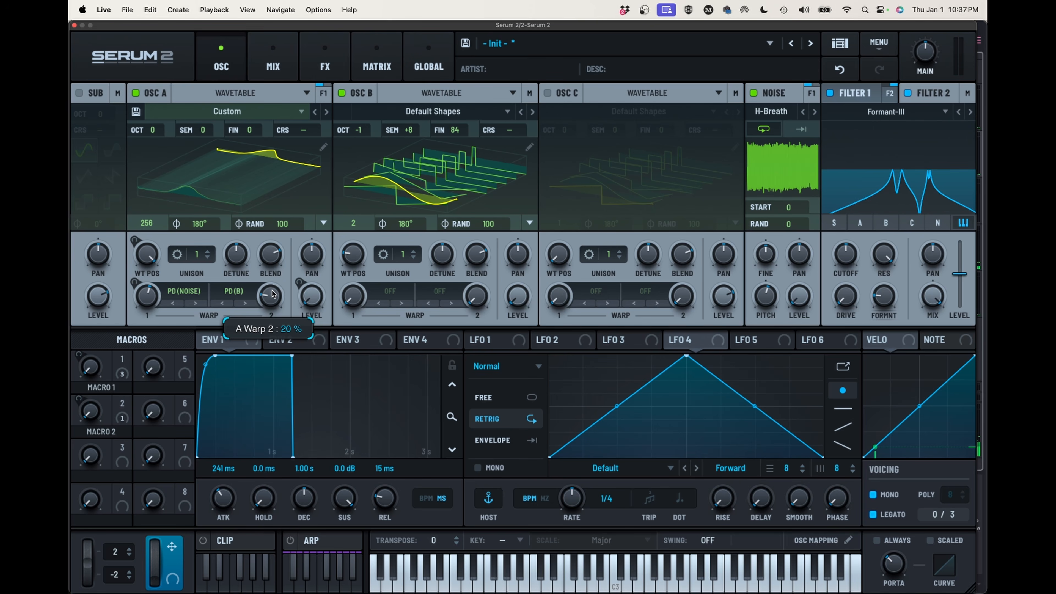
drag(271, 298, 271, 299)
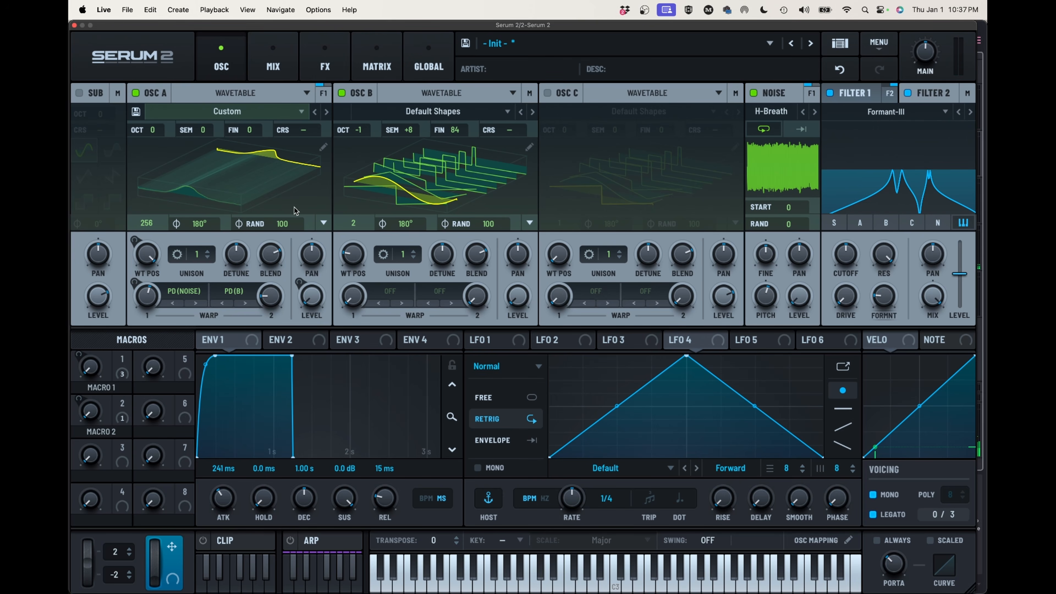
Add a modulation routing from Macro 2 to Oscillator A's Warp 2 with a positive amount of roughly 15%
click(340, 71)
click(382, 71)
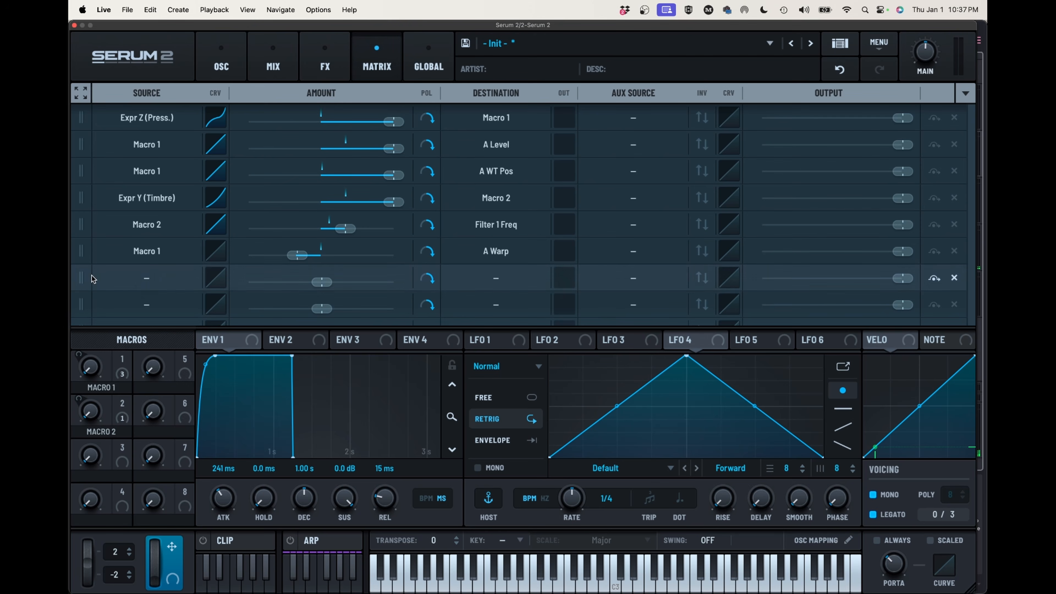
click(155, 278)
mouse_move(117, 367)
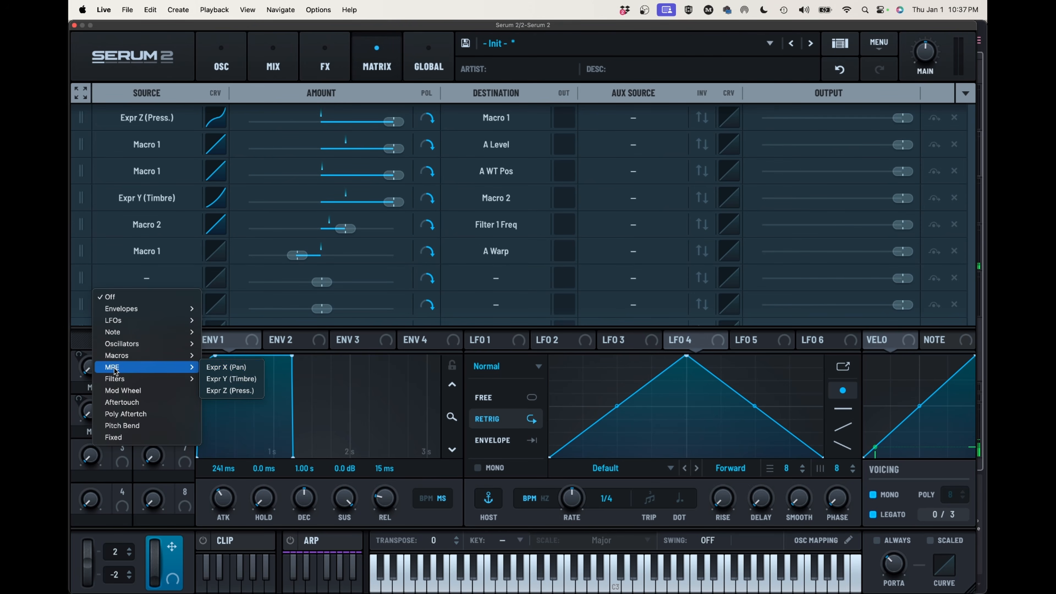
mouse_move(157, 357)
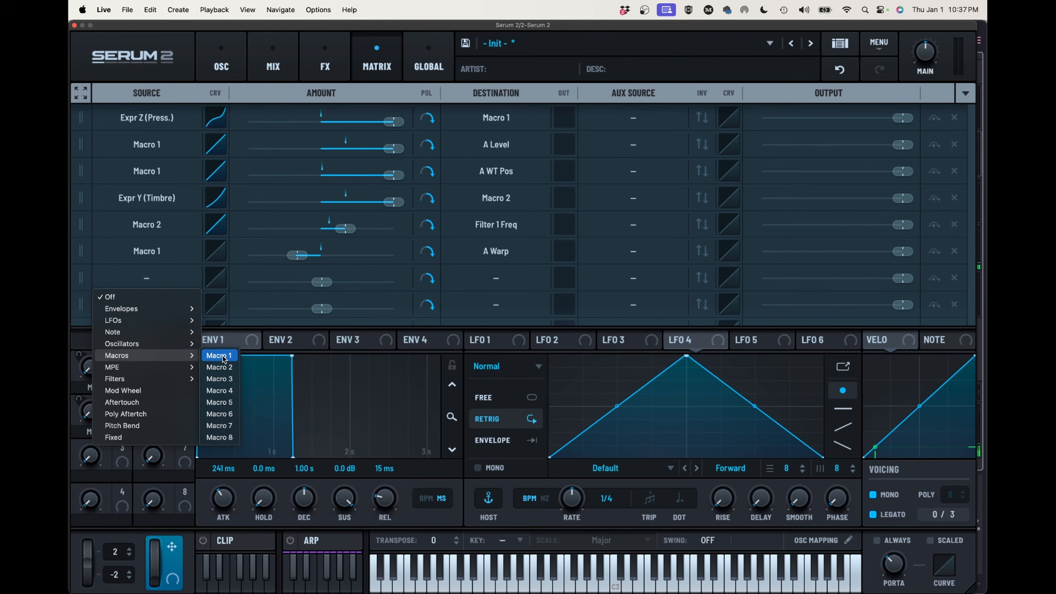
click(225, 367)
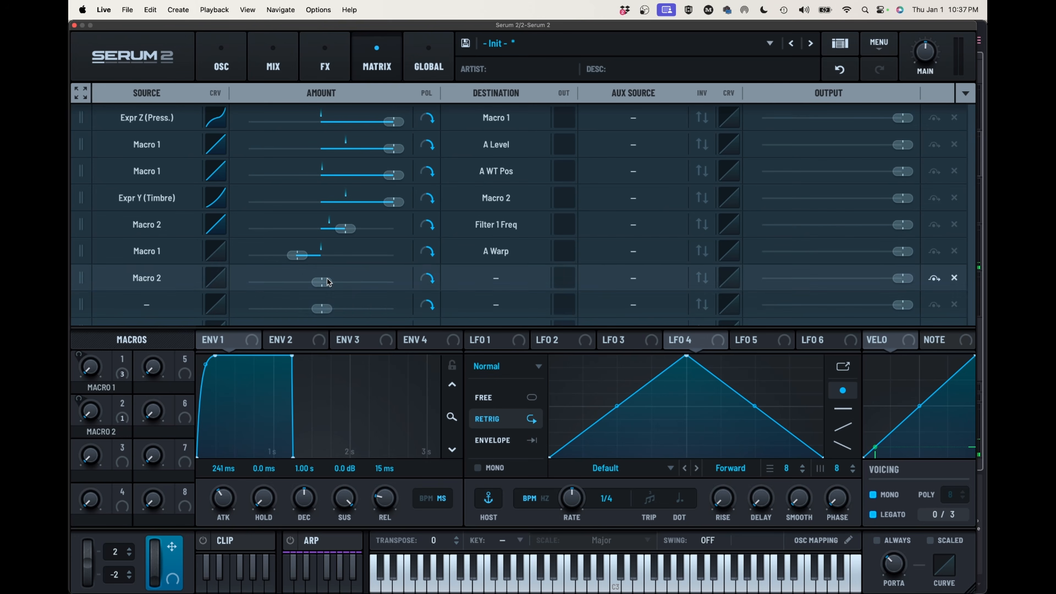
drag(324, 282, 355, 285)
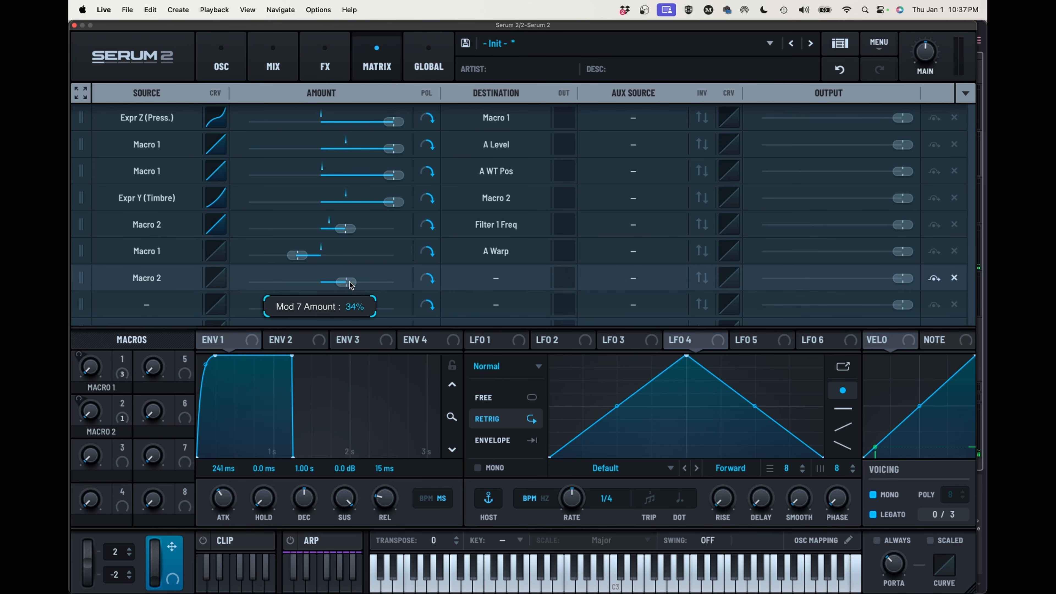
click(471, 277)
mouse_move(474, 310)
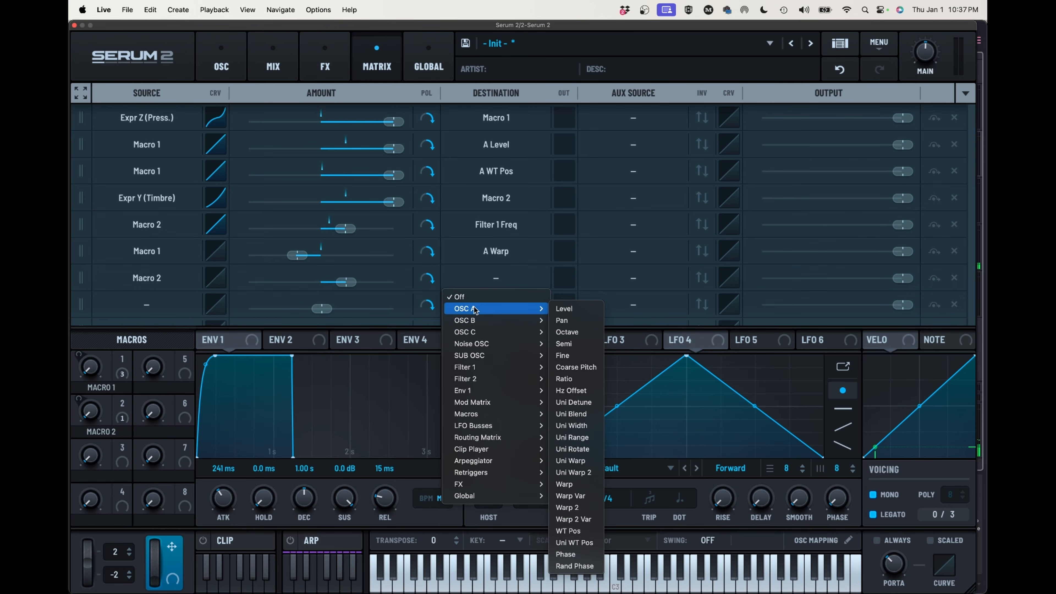
click(575, 508)
mouse_move(353, 282)
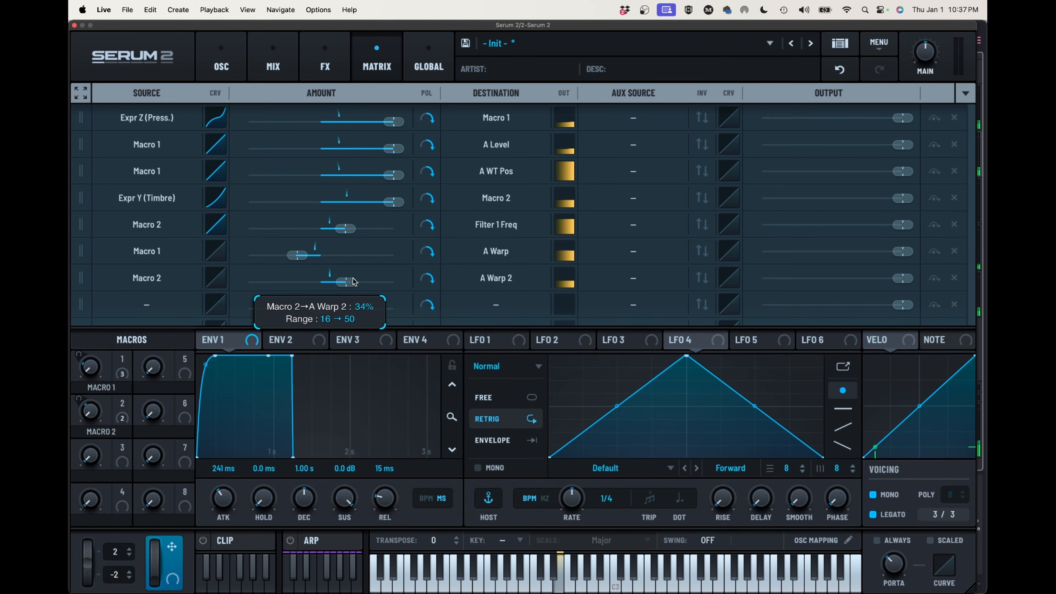
drag(348, 281, 341, 284)
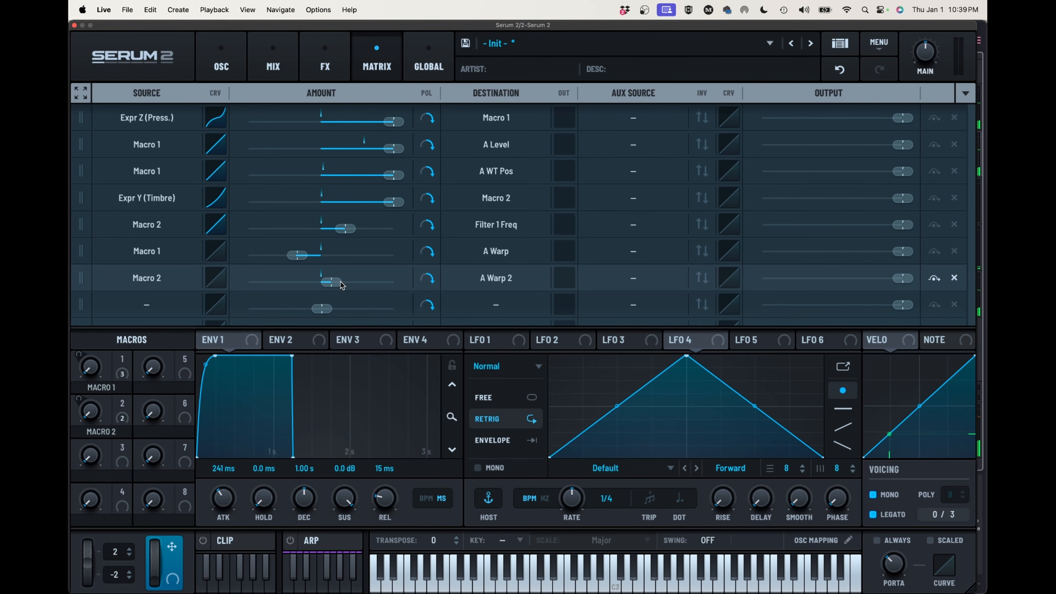
Disable Oscillator B, and turn Oscillator A's second warp off with its amount at zero
click(224, 67)
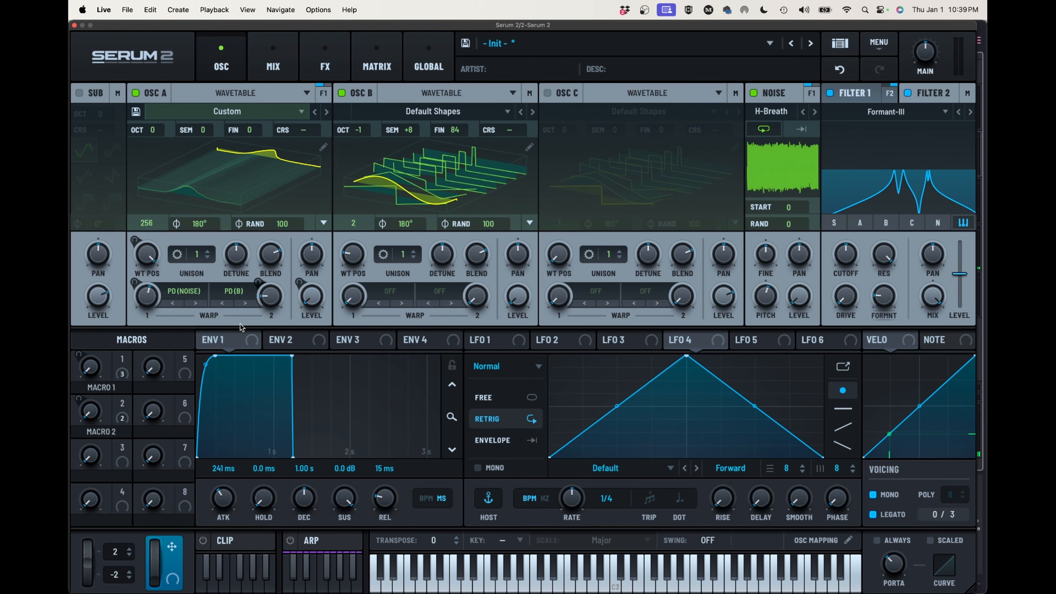
click(342, 93)
mouse_move(272, 294)
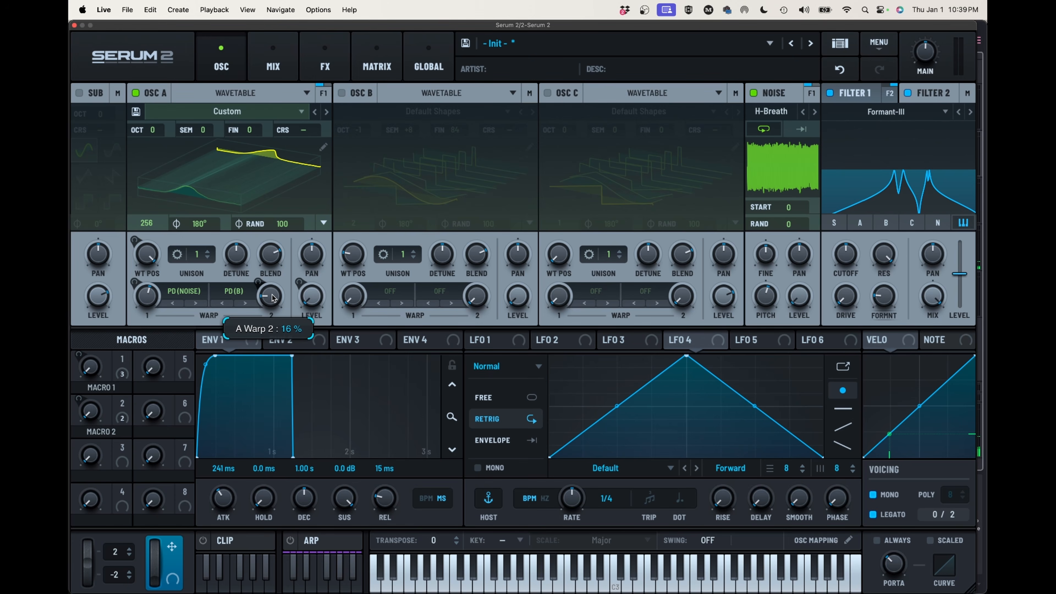
drag(272, 294, 217, 460)
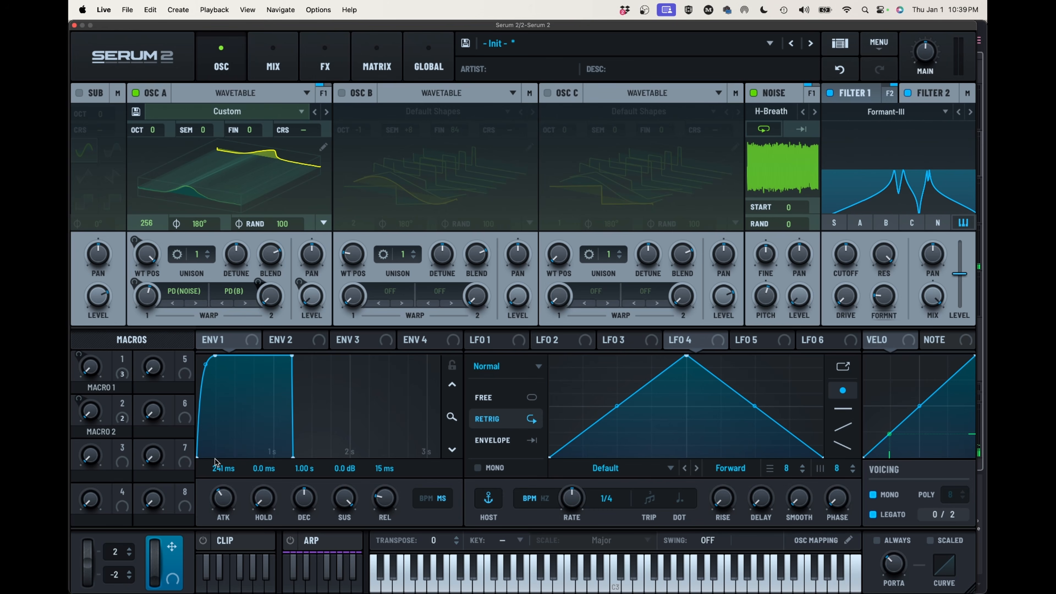
click(235, 291)
click(228, 306)
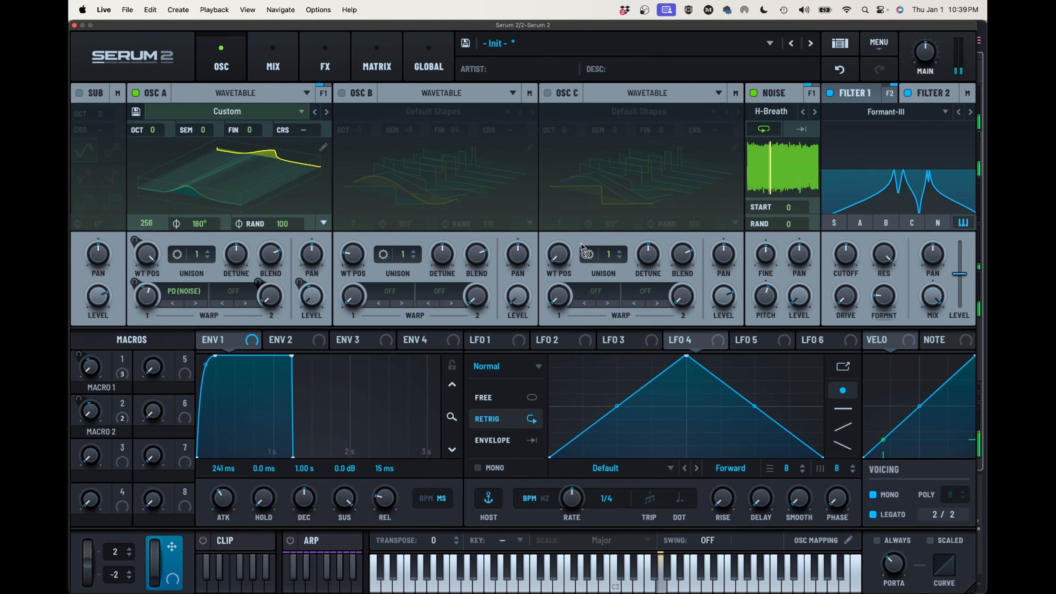
Raise the Formant-III filter's formant variation and assign the mod wheel to modulate the portamento time
drag(883, 294, 882, 274)
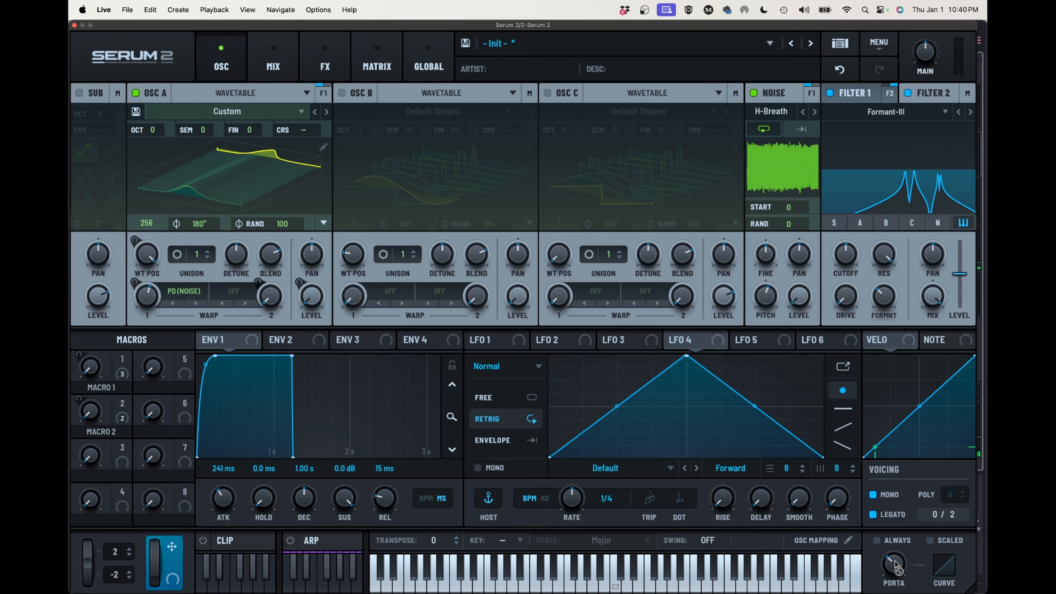
mouse_move(897, 571)
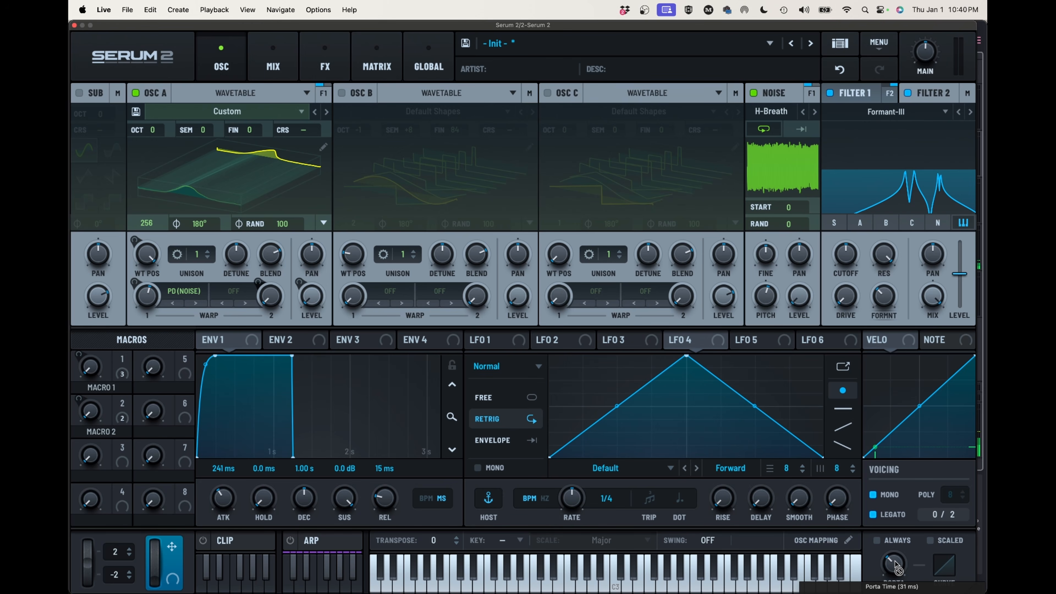
drag(897, 570, 888, 587)
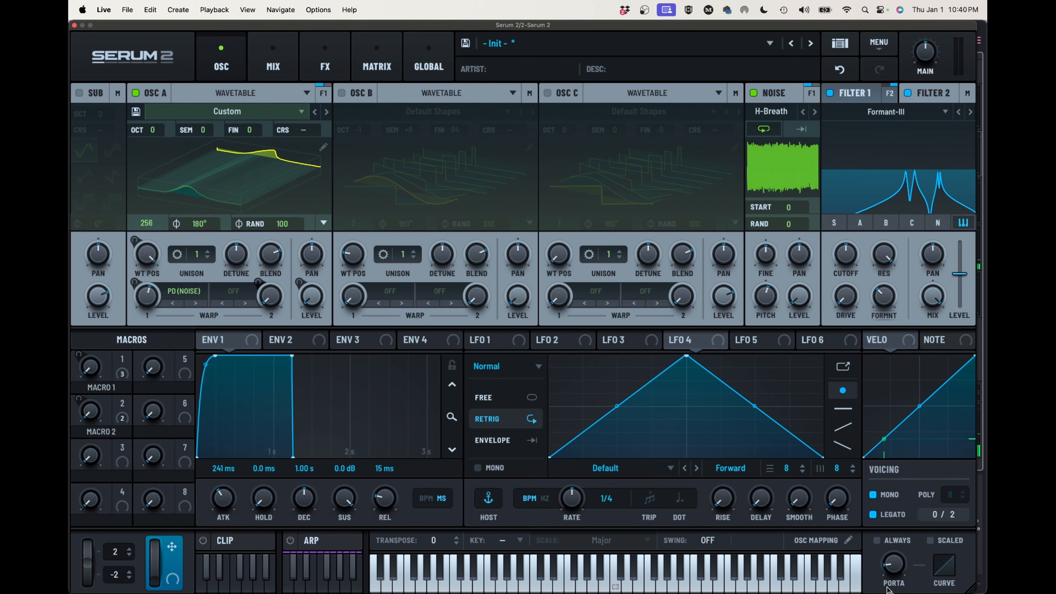
drag(906, 548, 904, 519)
drag(171, 549, 871, 575)
click(774, 112)
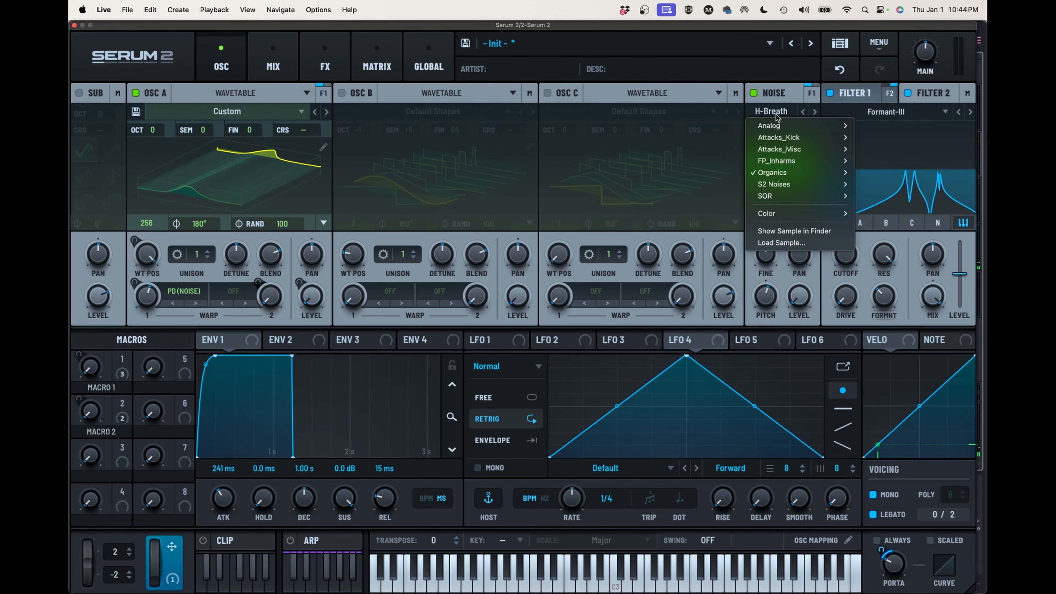
mouse_move(764, 173)
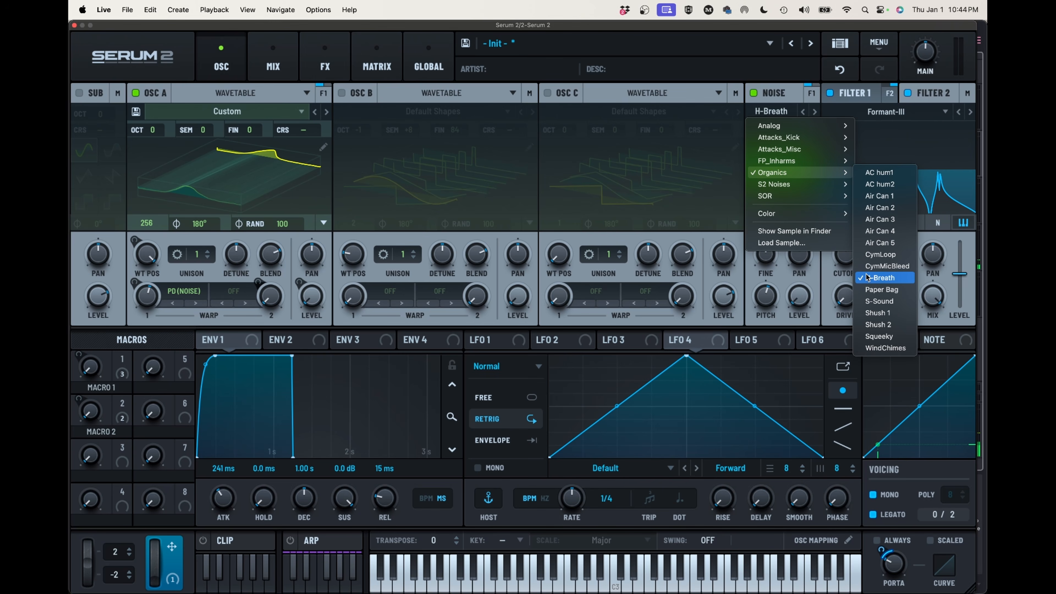
click(765, 295)
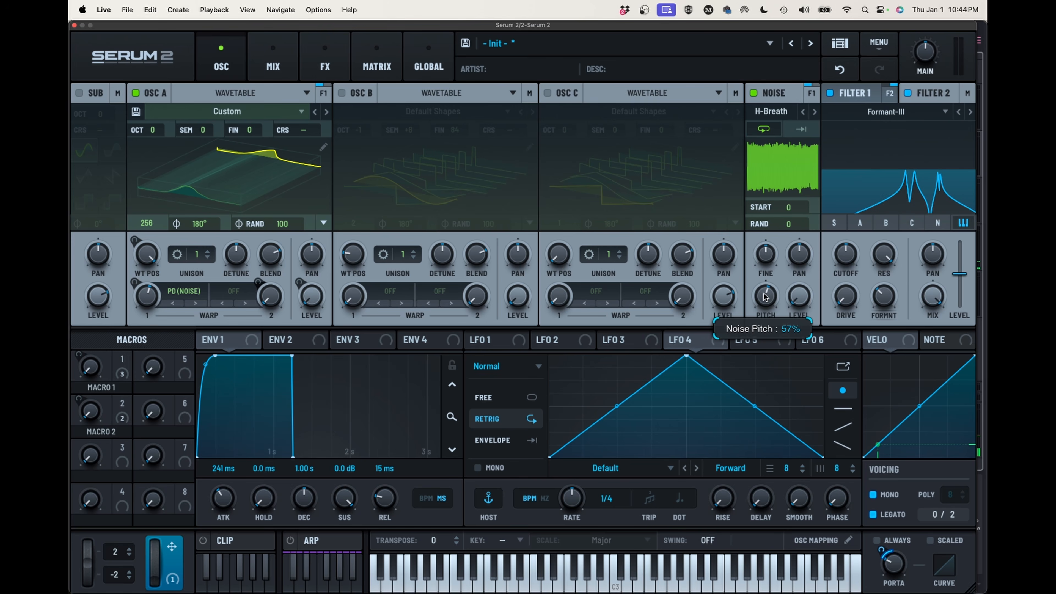
Set the Noise oscillator's level to 22% and its pitch to 55%
drag(799, 296, 809, 270)
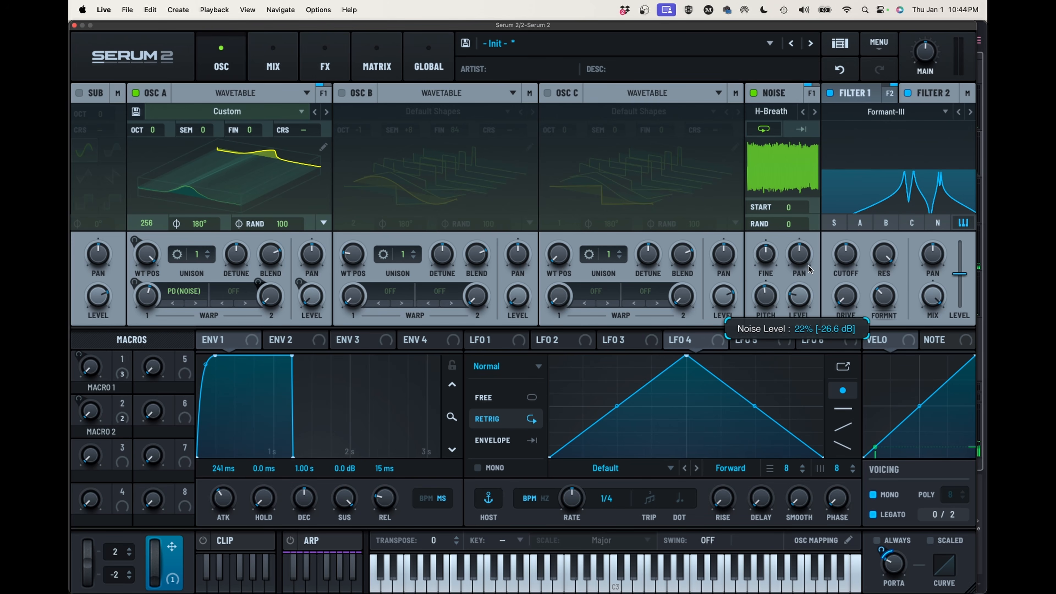
mouse_move(765, 296)
mouse_down()
mouse_move(763, 308)
mouse_move(770, 288)
mouse_up()
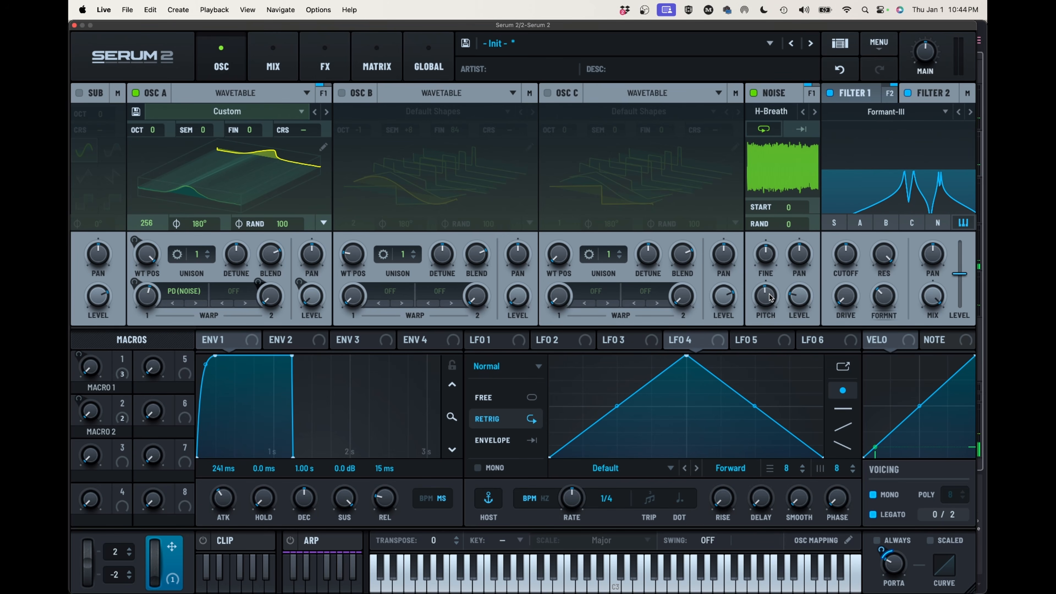
double_click(769, 297)
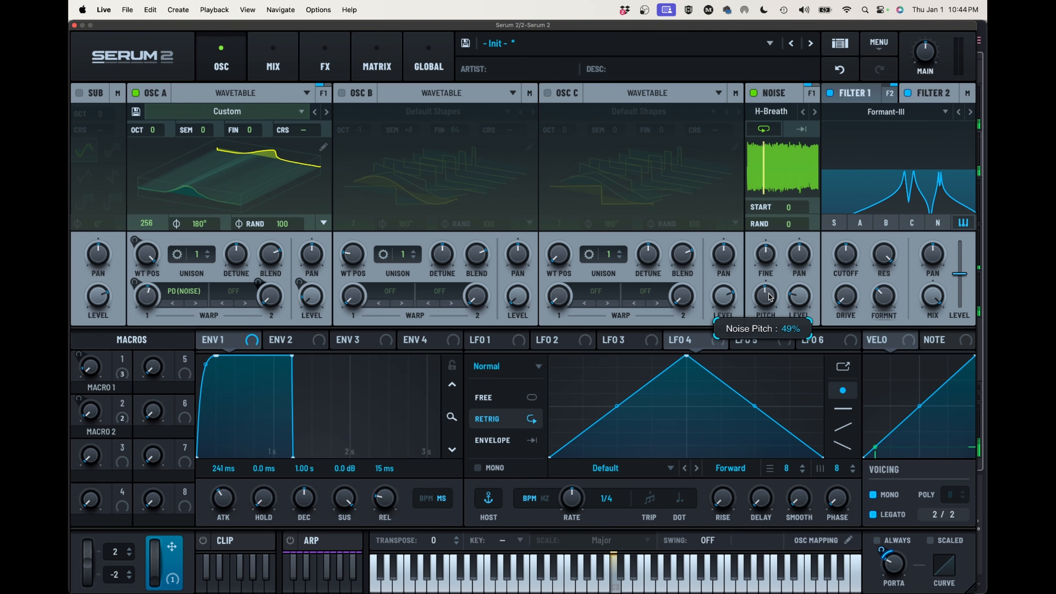
drag(769, 297, 773, 293)
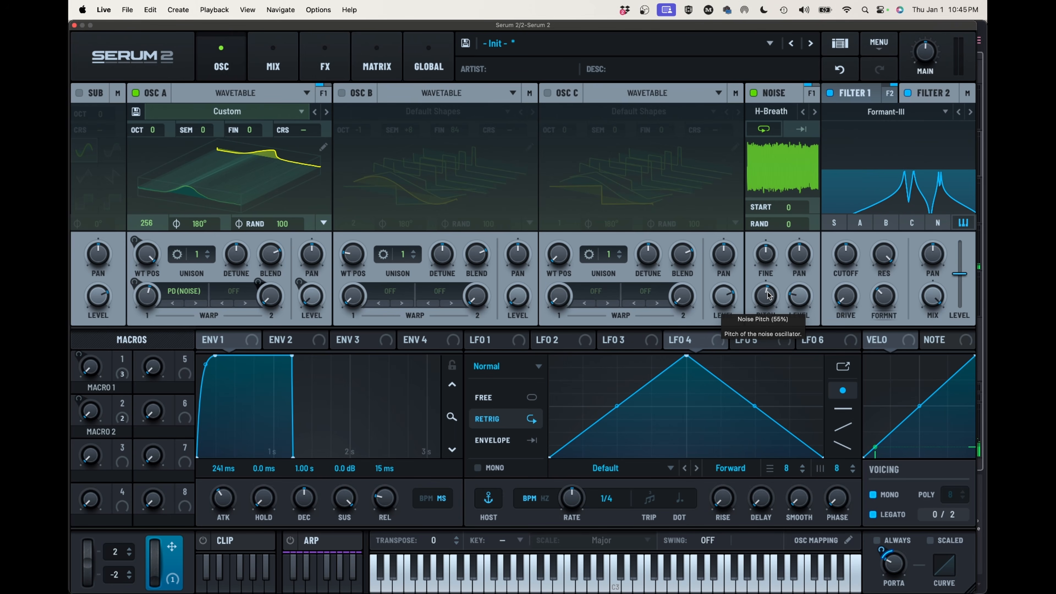
Turn the Noise oscillator's level down to a faint amount, and set Envelope 1's release to 2.00 s
drag(767, 295, 769, 296)
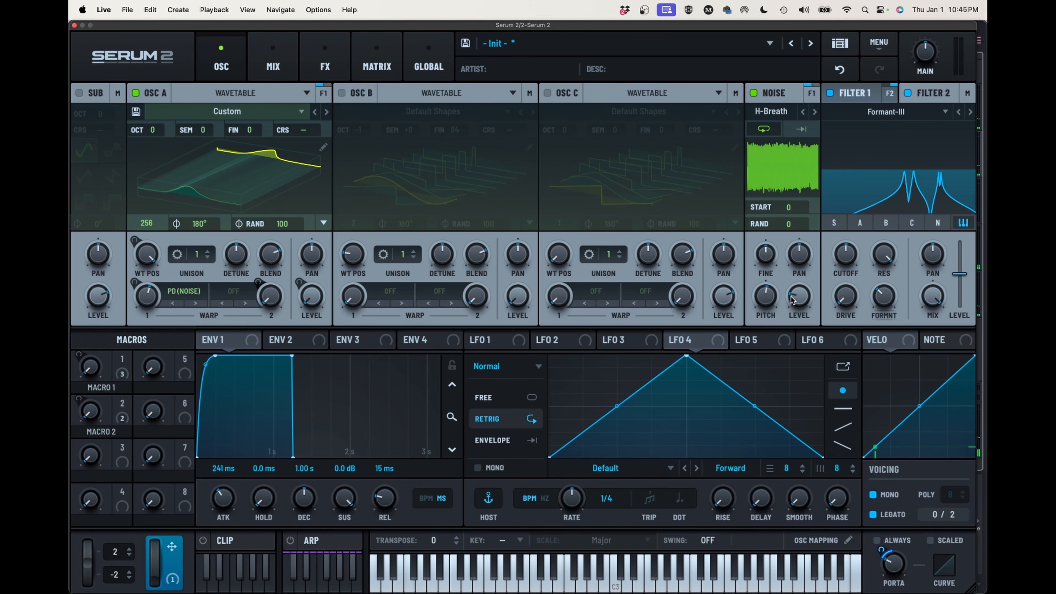
drag(795, 298, 791, 336)
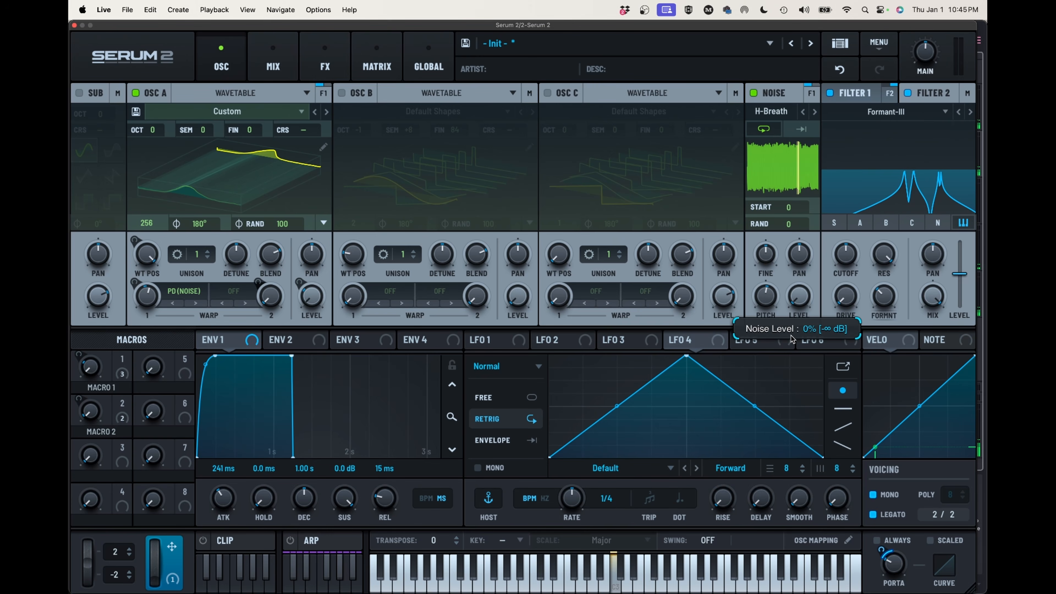
mouse_move(769, 300)
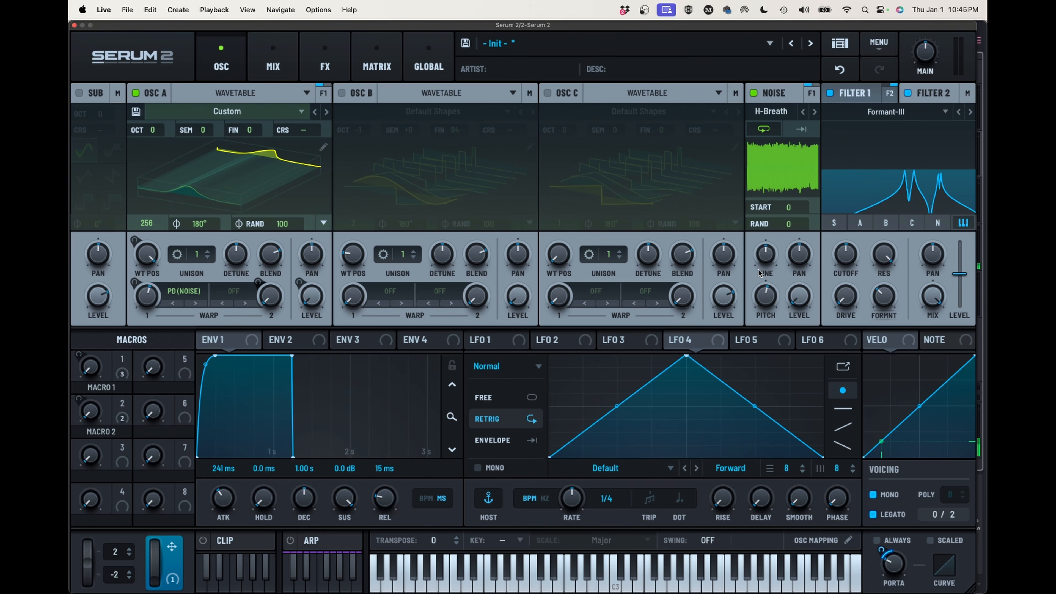
mouse_move(801, 297)
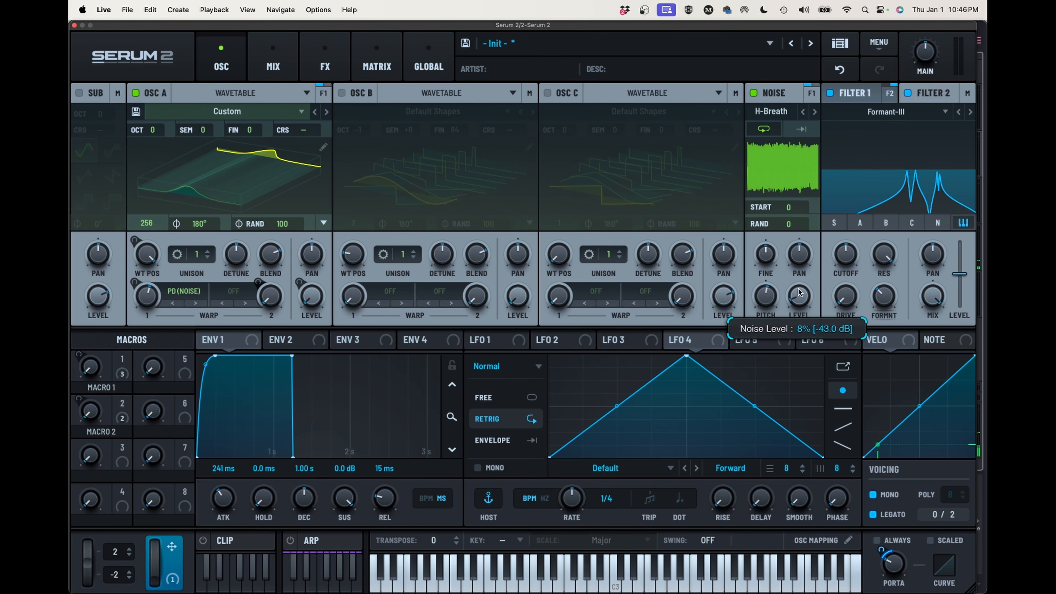
drag(798, 290, 800, 277)
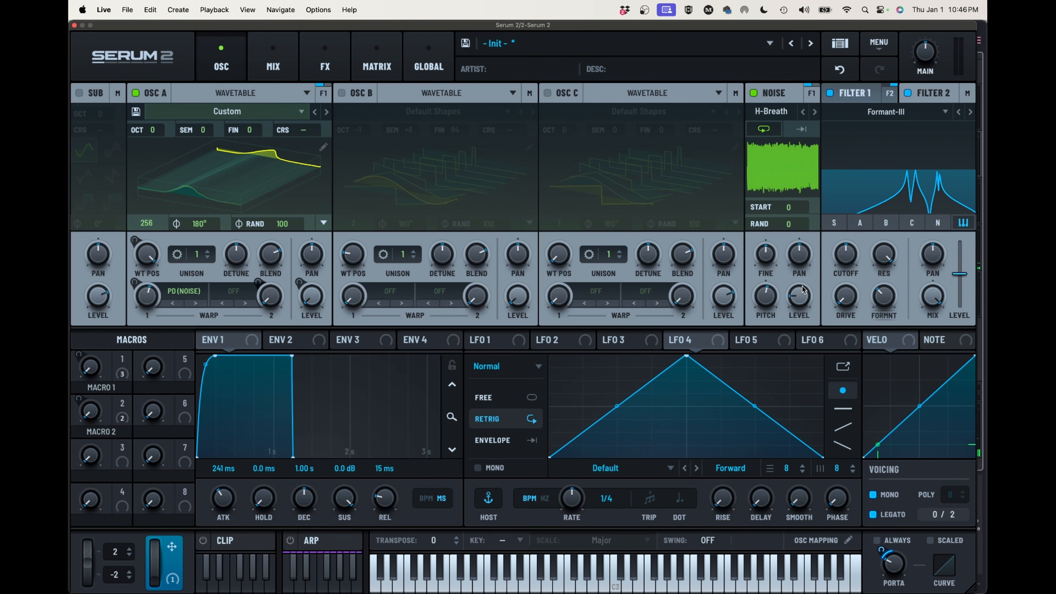
mouse_move(796, 296)
drag(382, 501, 392, 449)
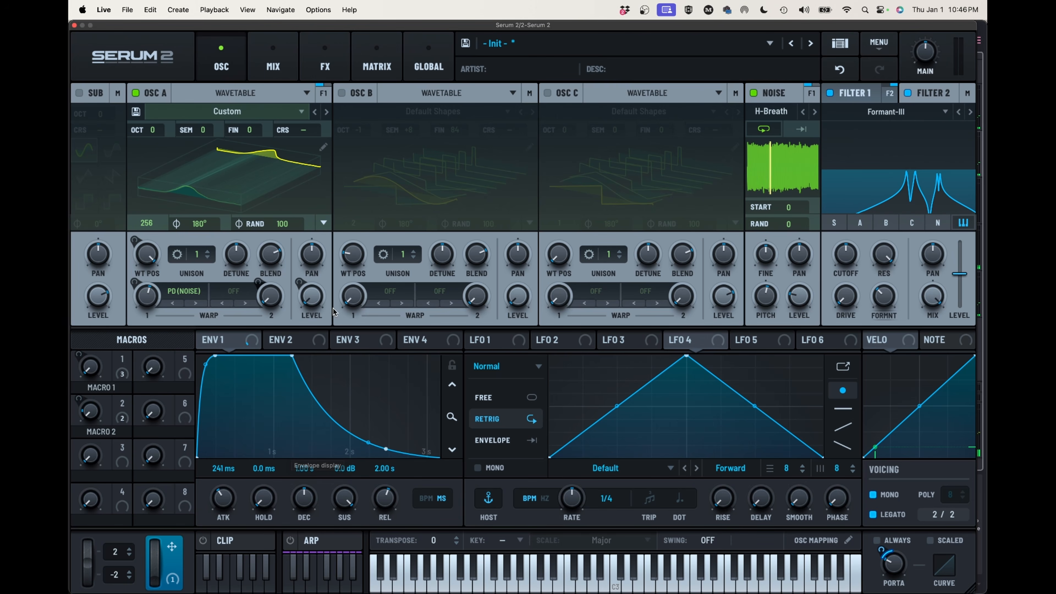
Add a modulation routing from Macro 1 to the Noise oscillator's level with the full negative amount
click(372, 68)
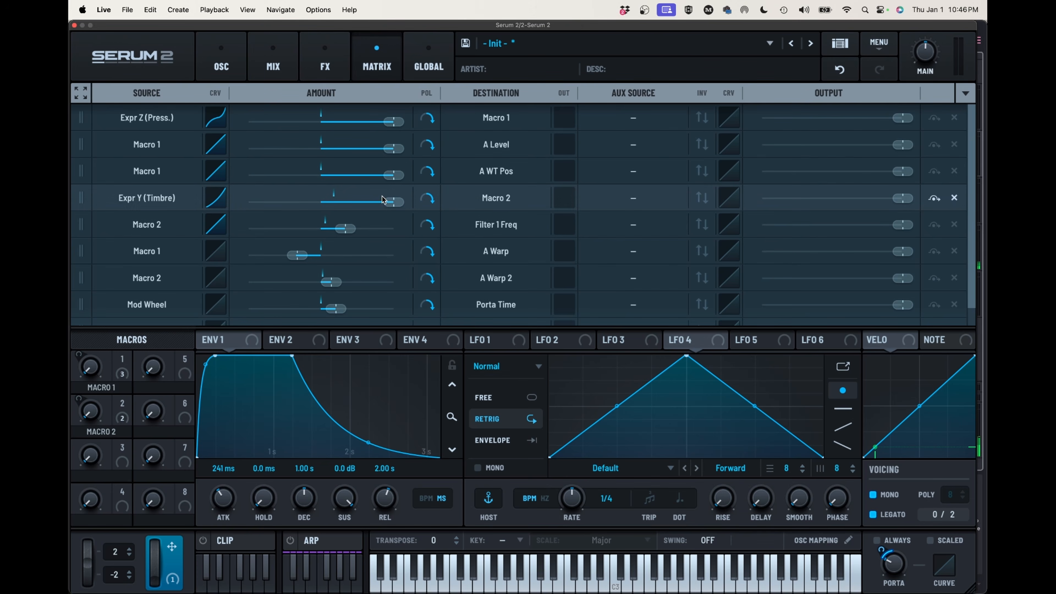
scroll(361, 219, down, 1)
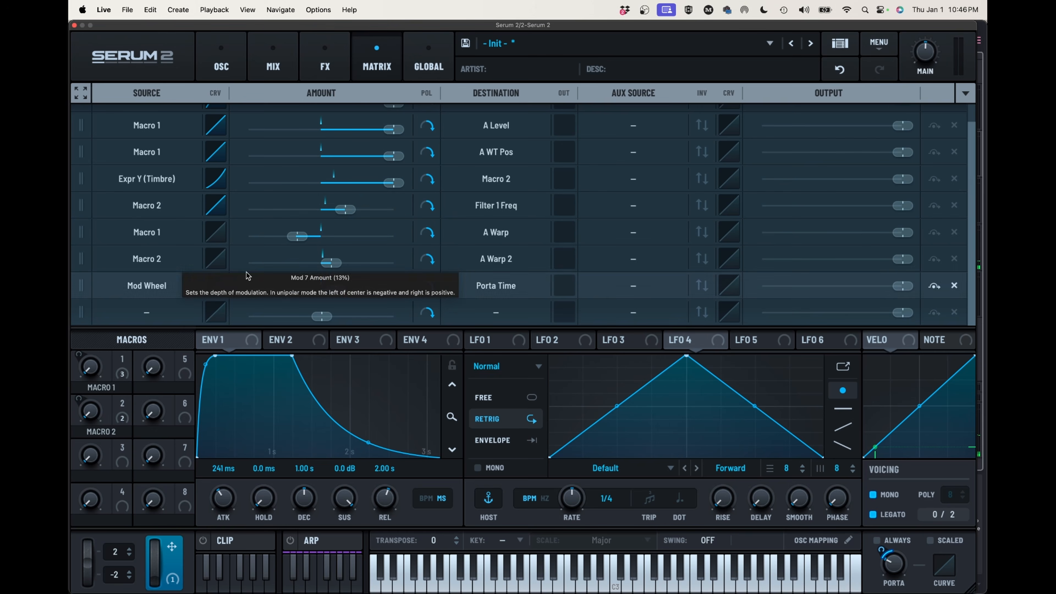
click(167, 312)
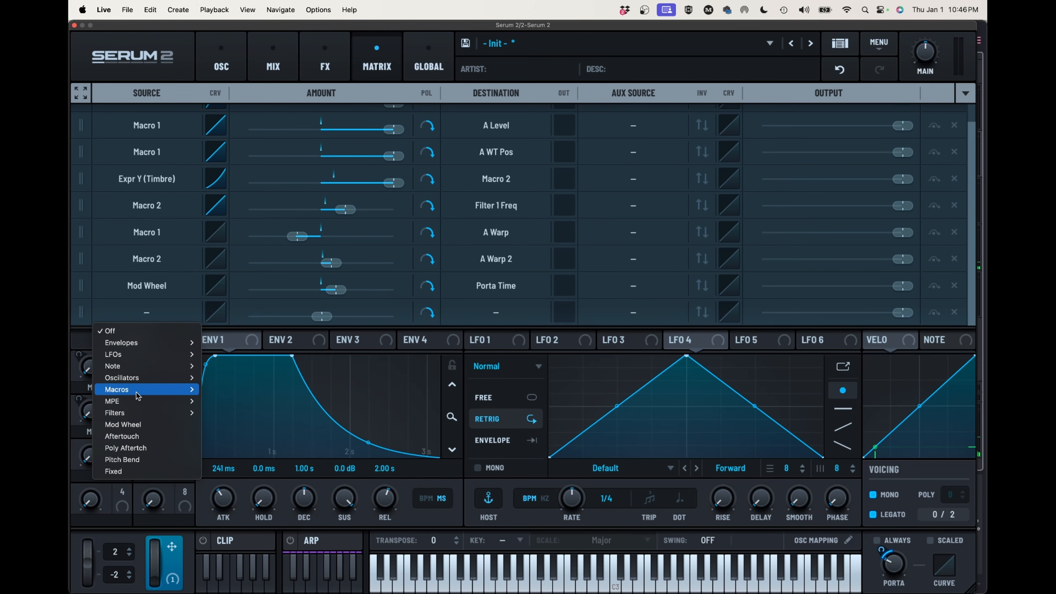
click(219, 390)
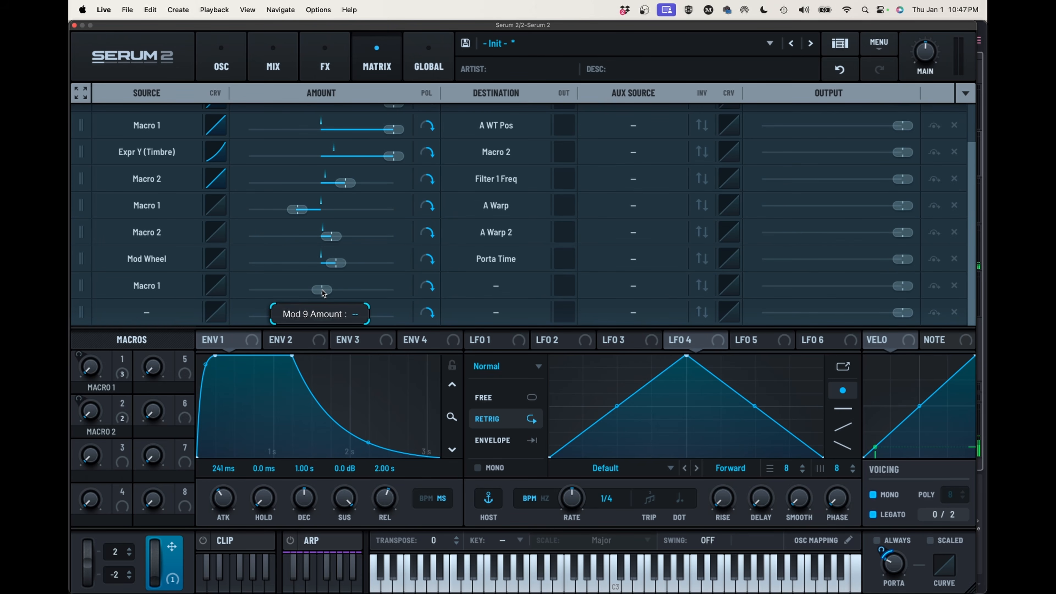
drag(324, 293, 181, 293)
click(506, 285)
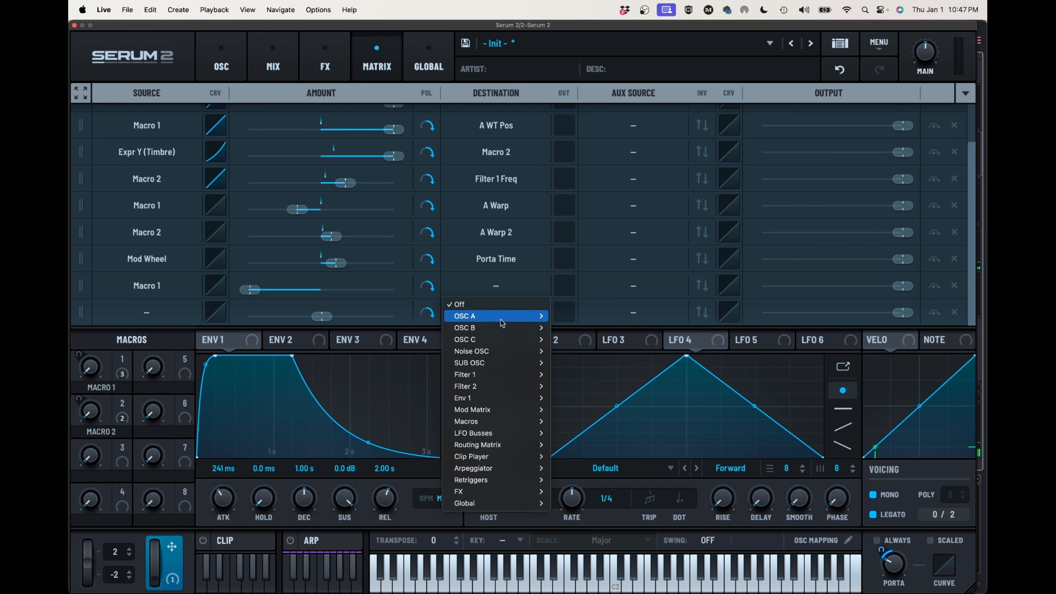
mouse_move(494, 355)
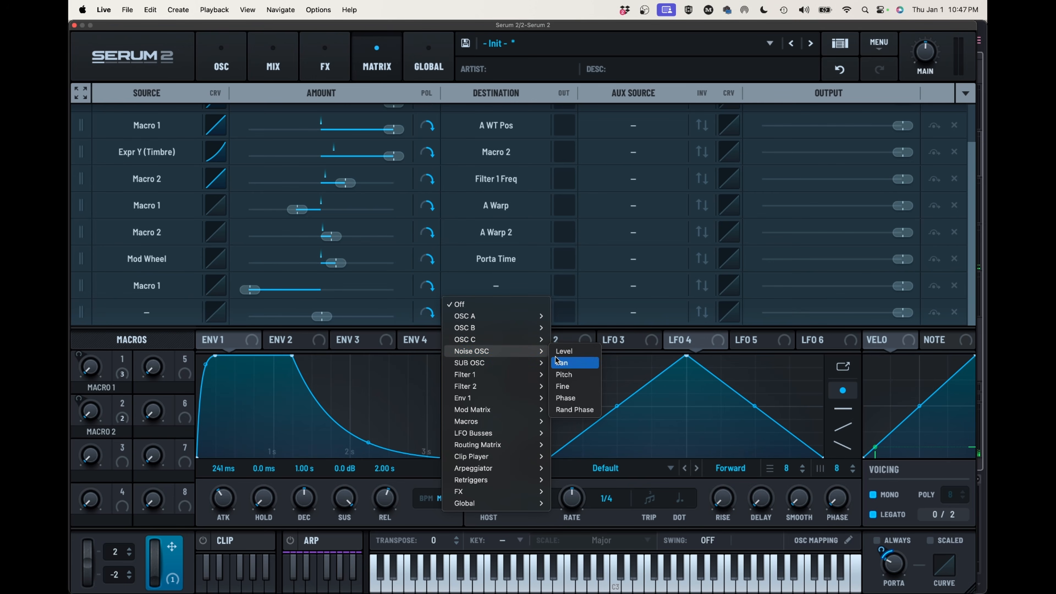
click(564, 351)
Add rise and fall smoothing to the source curve of the Macro 1 to Noise Level routing, and set Envelope 1's release to 1.59 s
click(215, 286)
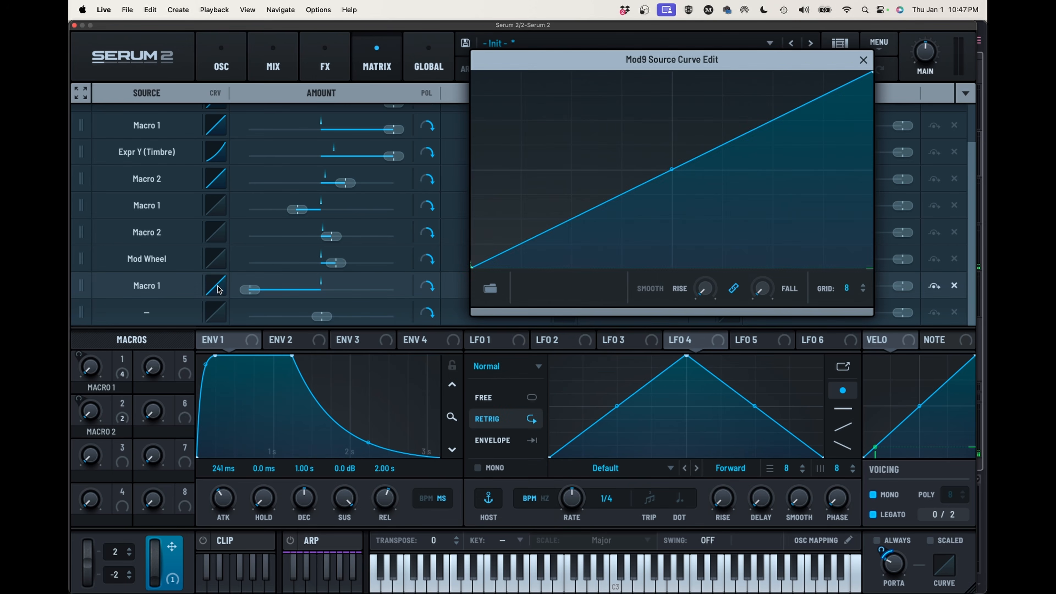
drag(705, 290, 728, 201)
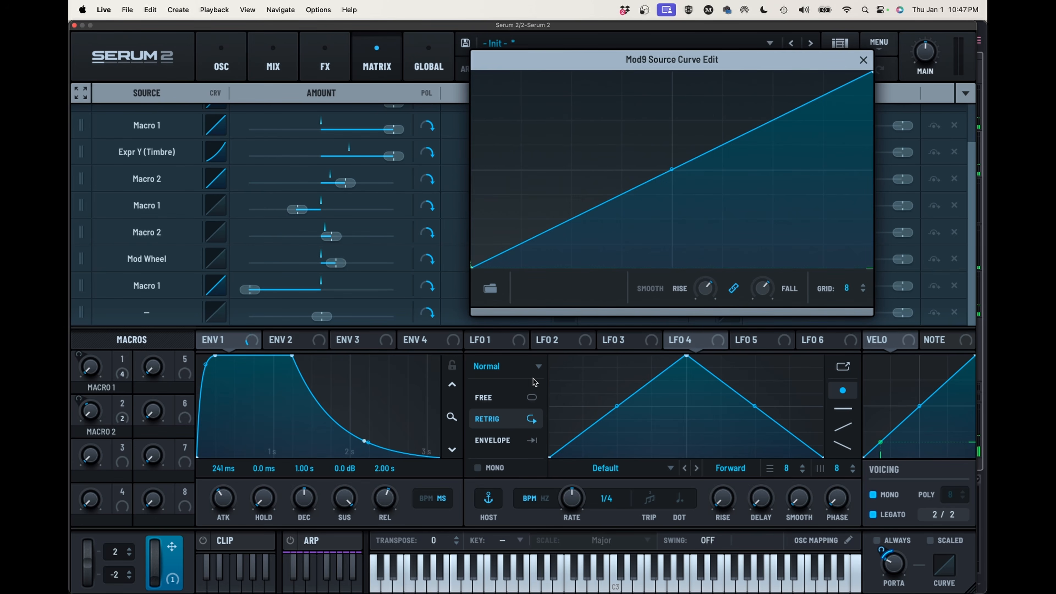
drag(391, 498, 393, 505)
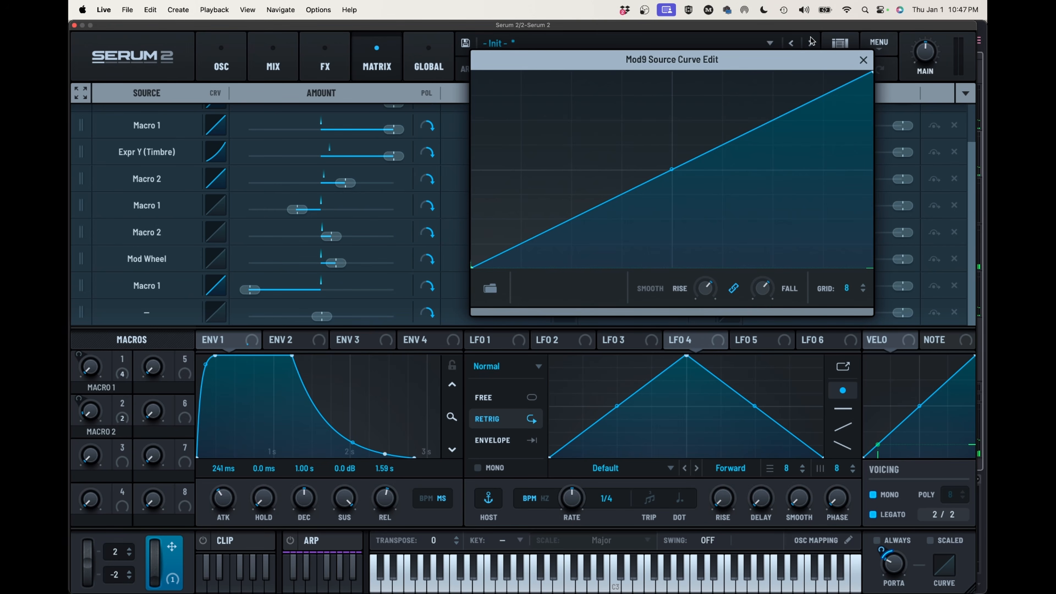
click(863, 59)
Fine-tune the Noise oscillator's base level to about 9%
click(221, 63)
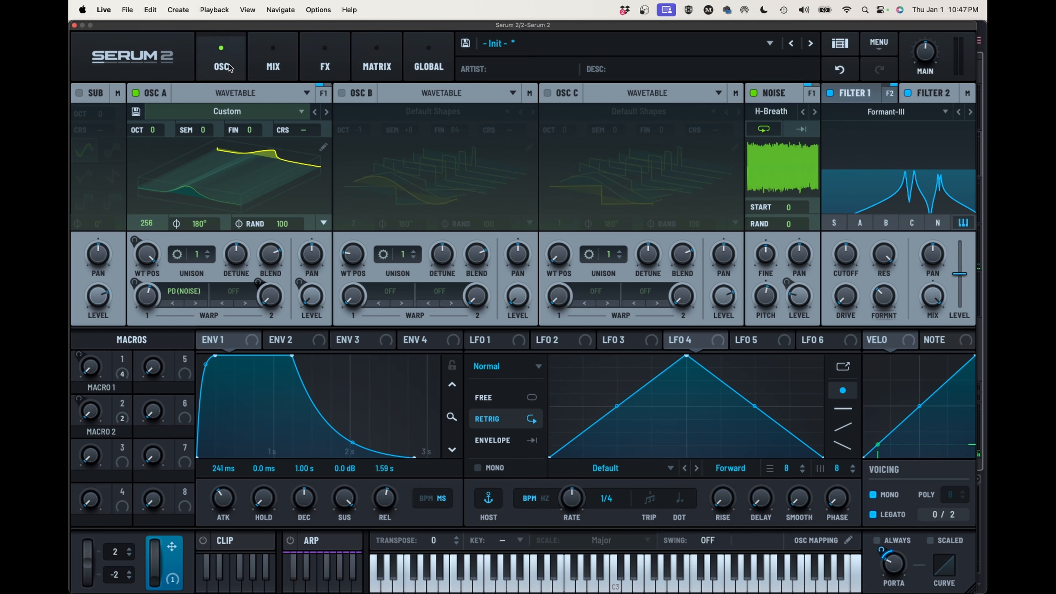
mouse_move(797, 294)
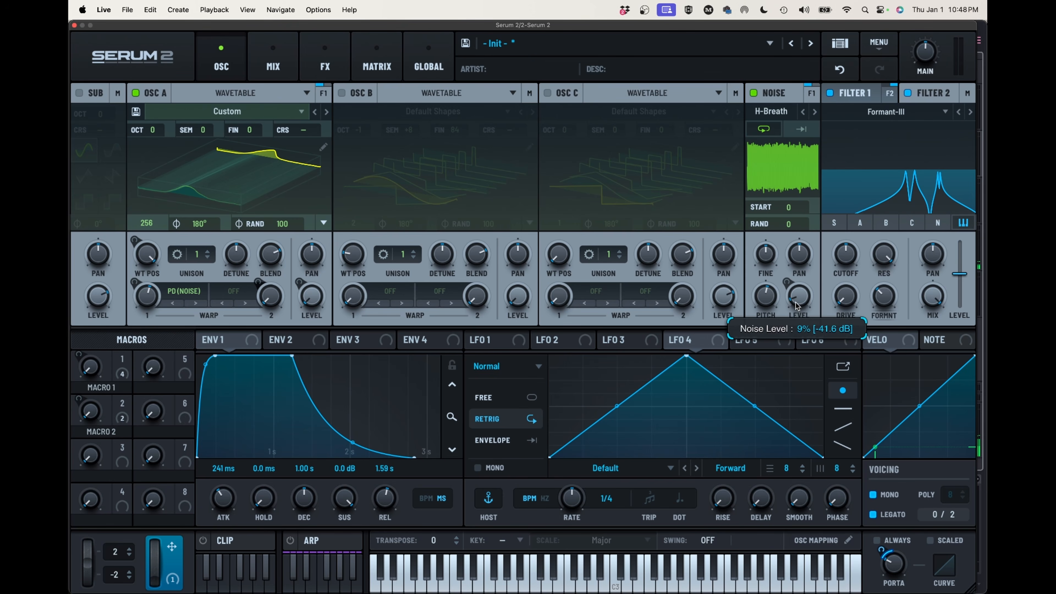
drag(796, 302, 796, 302)
Add a modulation routing from Release Velo to the Noise oscillator's level with a small positive amount of roughly 12%
click(377, 62)
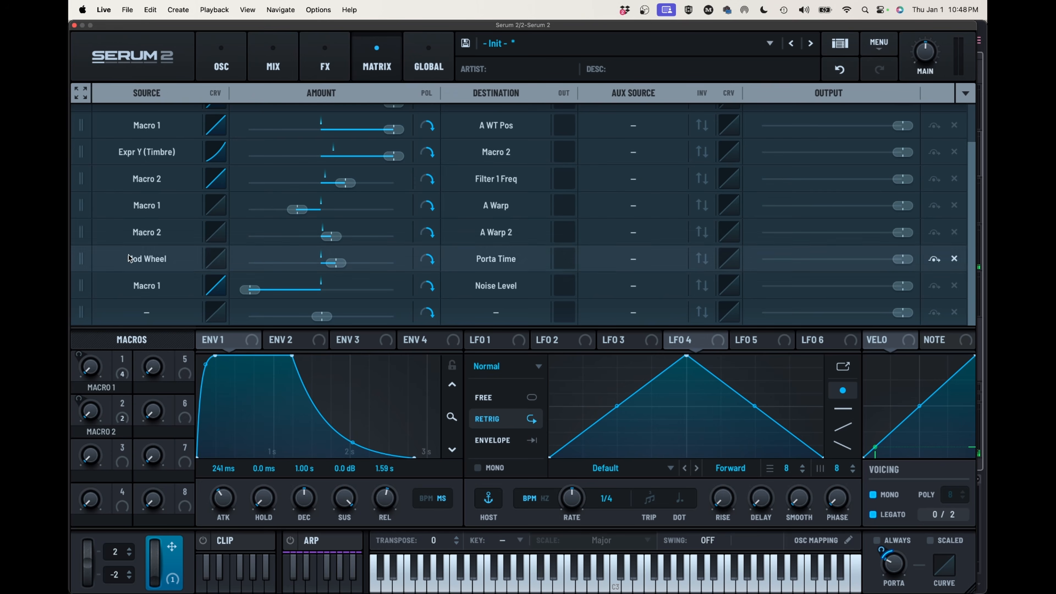
click(146, 312)
mouse_move(154, 414)
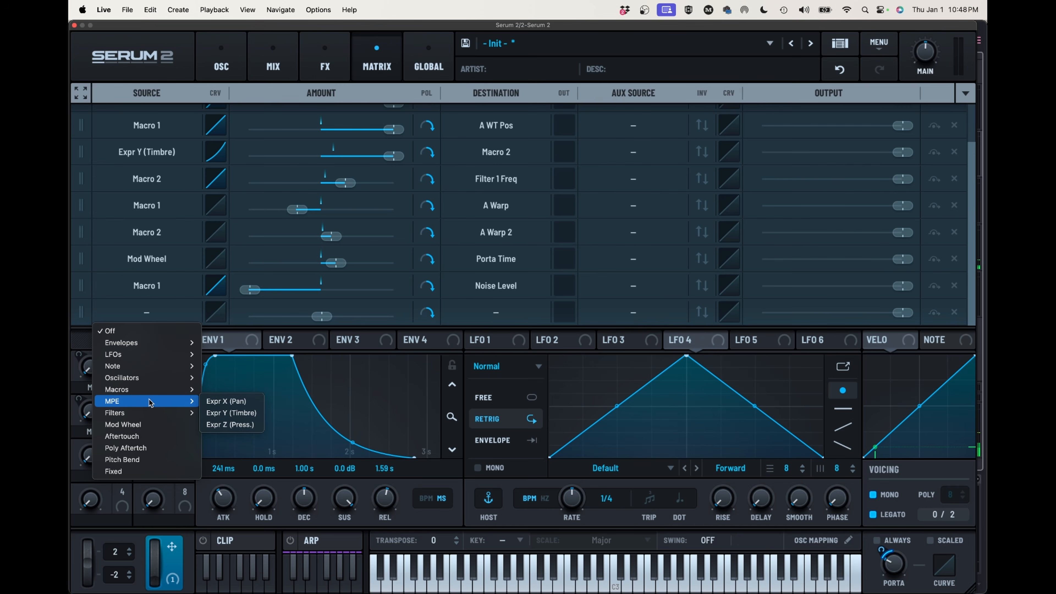
mouse_move(153, 385)
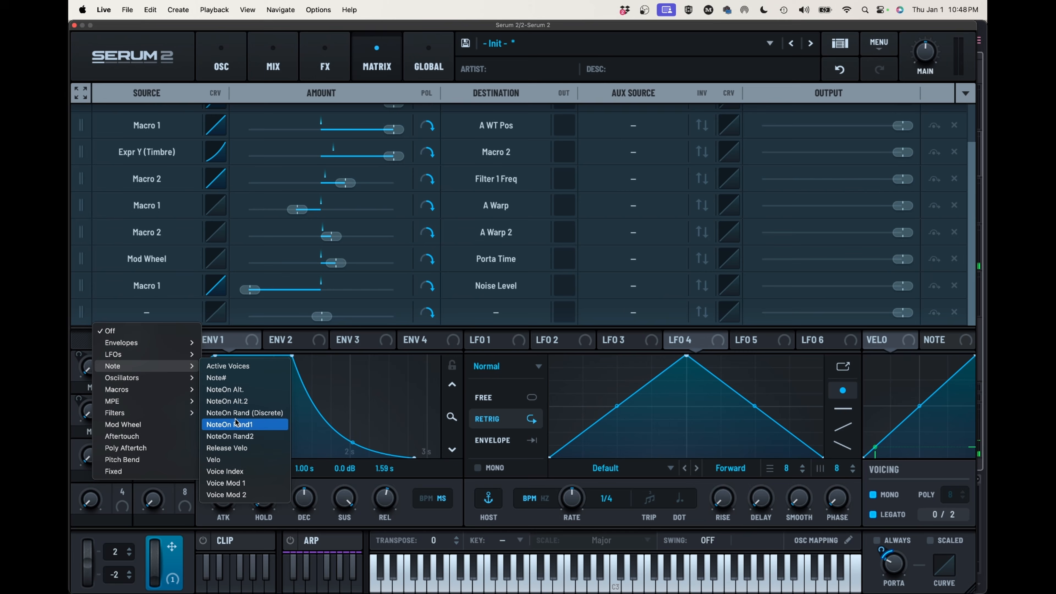
click(231, 448)
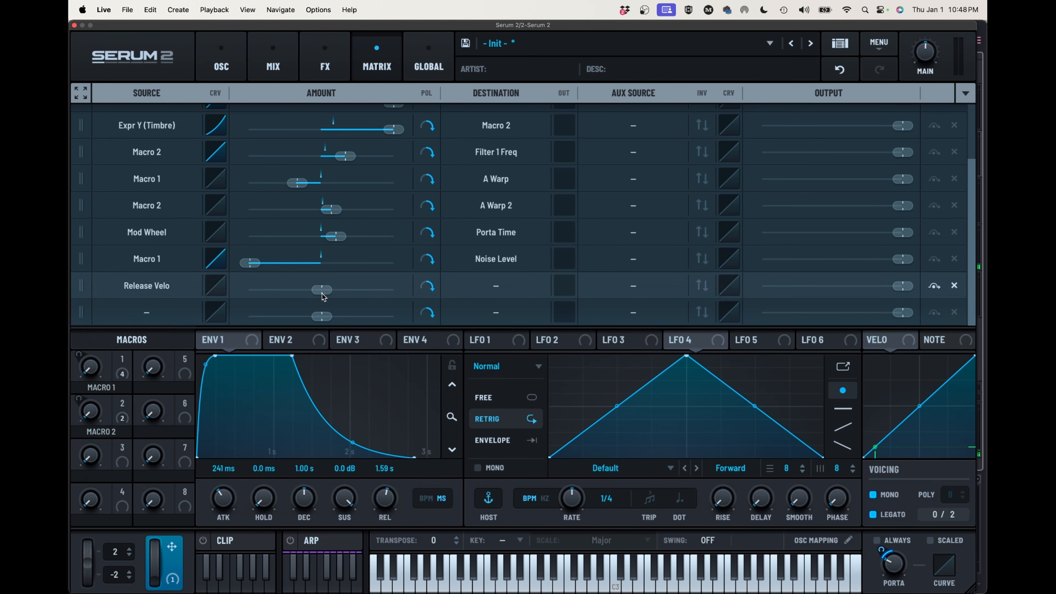
drag(322, 290, 354, 294)
click(492, 291)
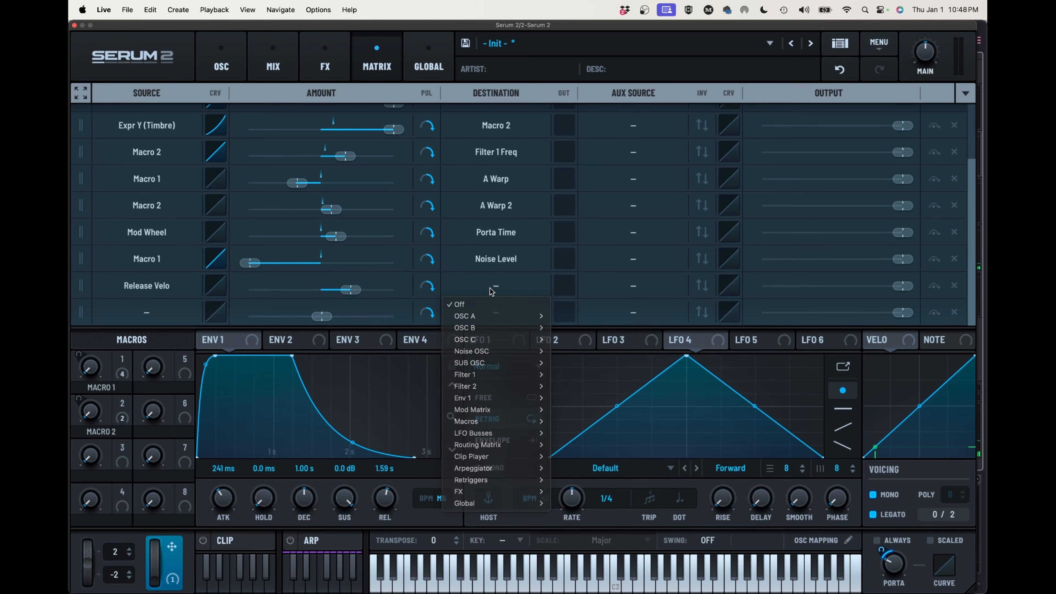
mouse_move(474, 398)
mouse_move(499, 352)
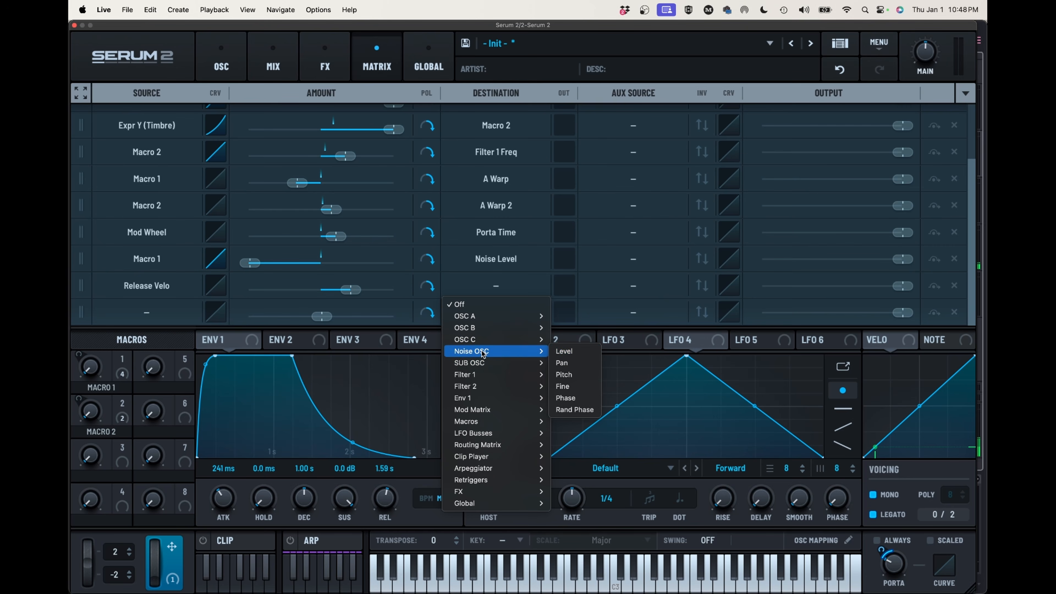
click(571, 353)
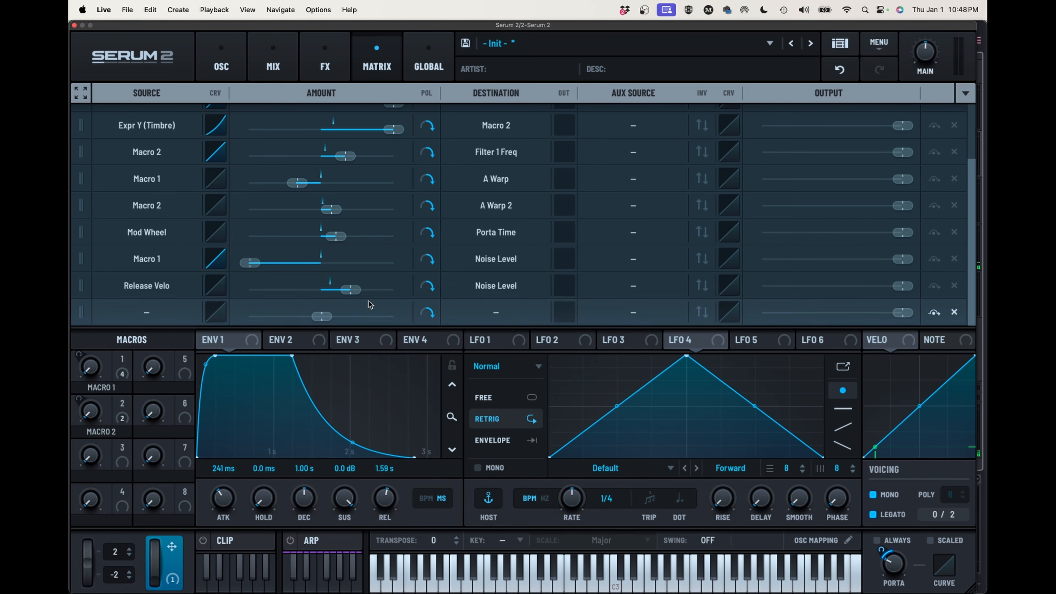
drag(353, 293, 332, 293)
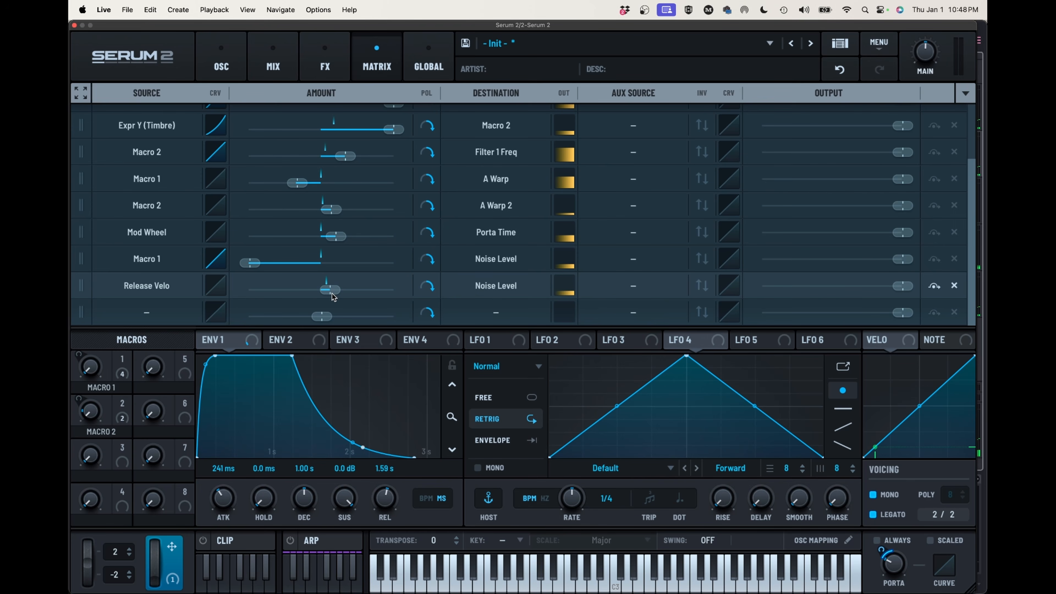
Increase the rise and fall smoothing on the source curve of the Macro 1 to Noise Level routing
click(216, 259)
drag(768, 293, 771, 260)
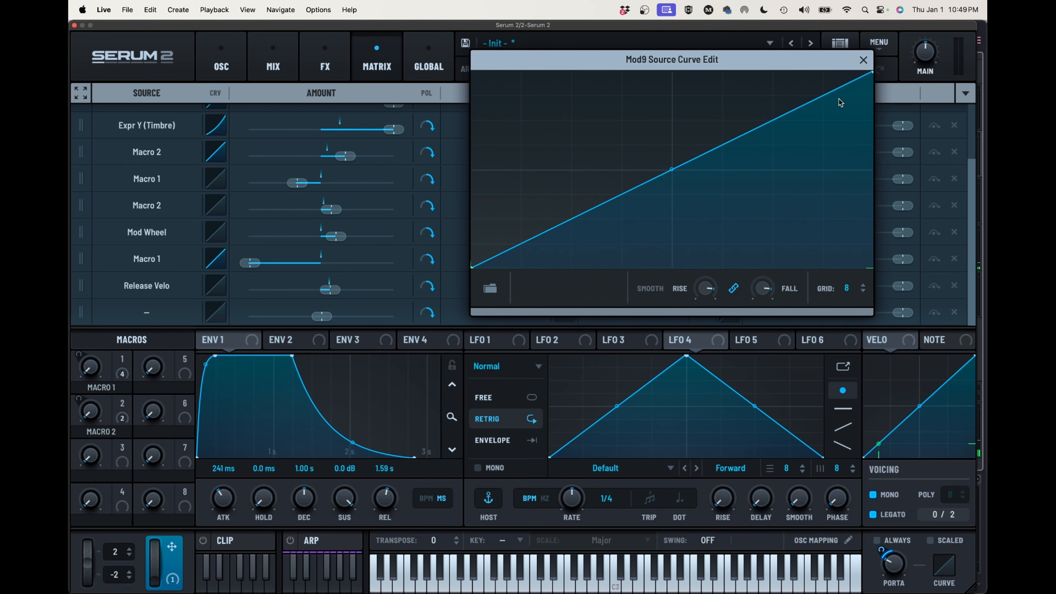
click(861, 60)
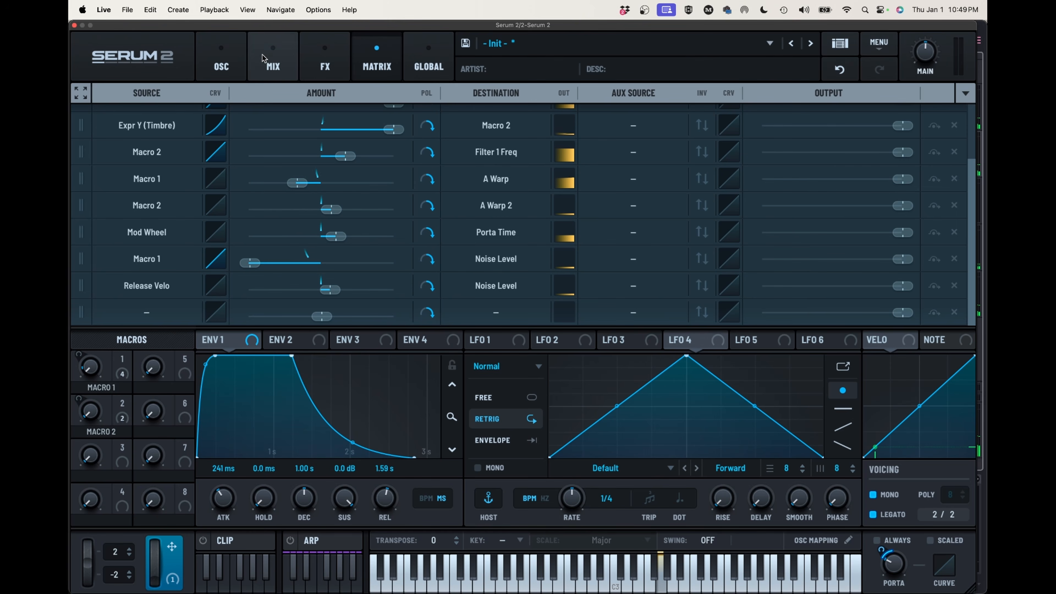
Lower the Formant-III filter's formant variation slightly
click(222, 67)
mouse_move(887, 293)
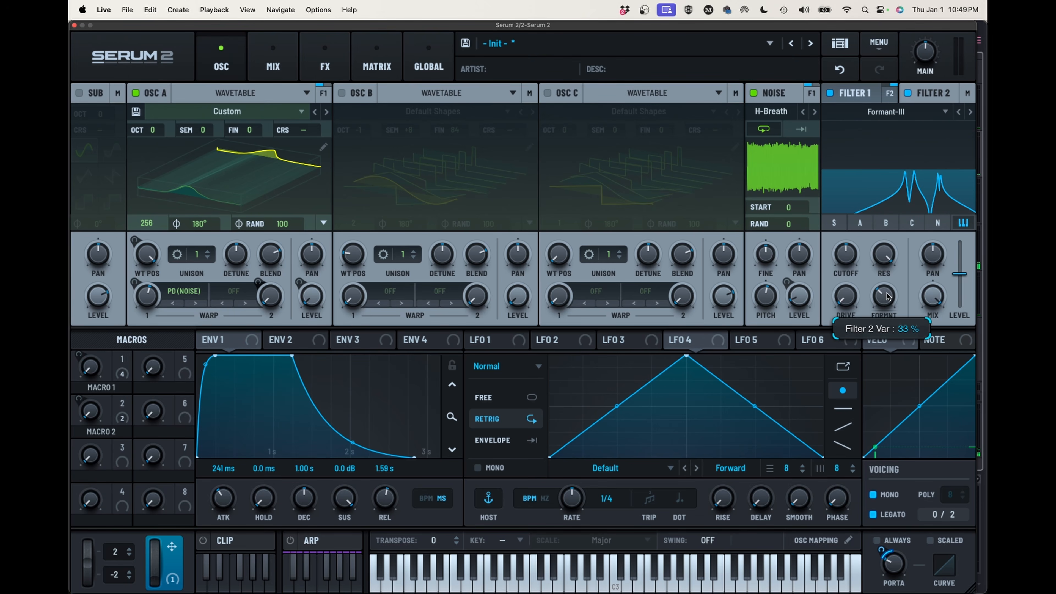
drag(887, 296, 884, 303)
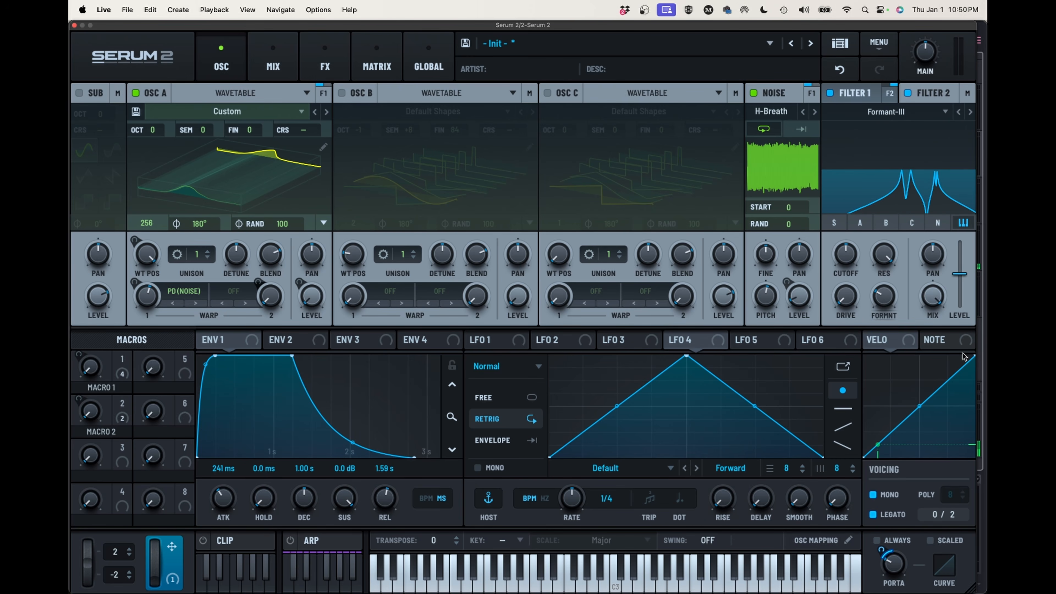
Switch the voicing from mono to polyphonic and lower the Noise oscillator's level
click(873, 494)
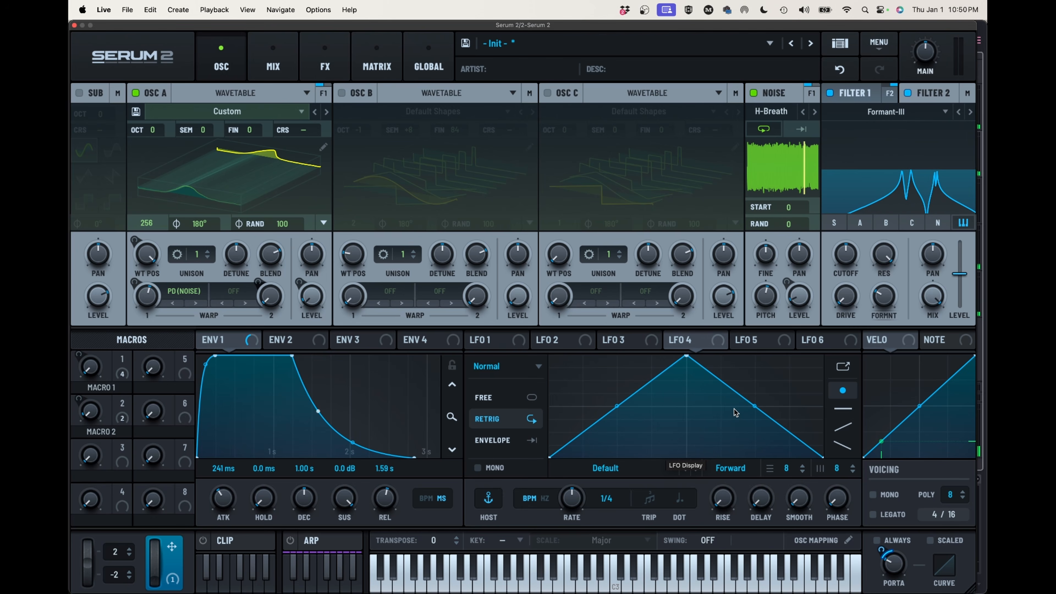
drag(800, 298, 808, 322)
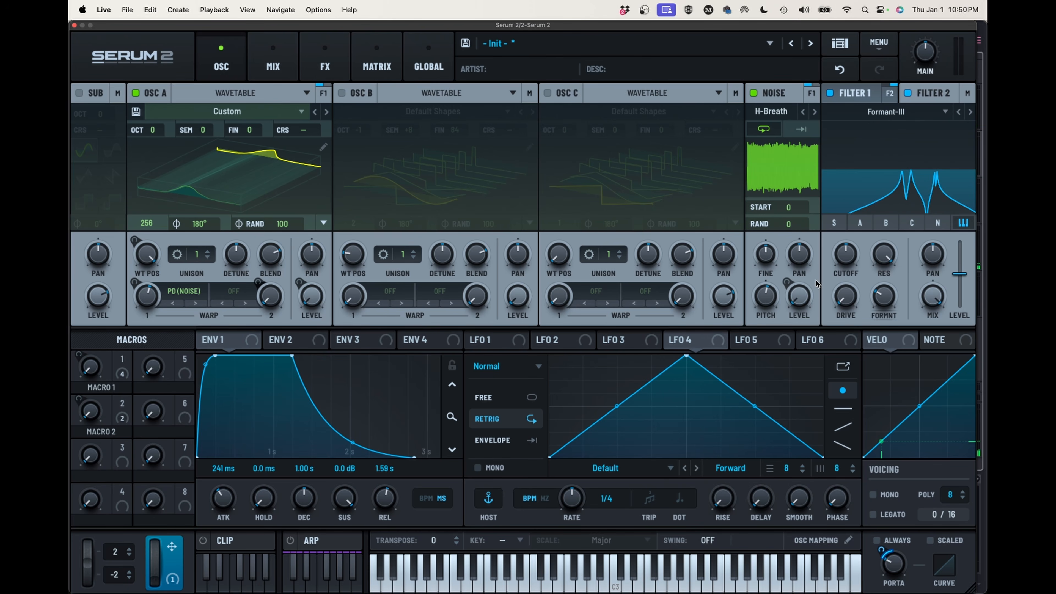